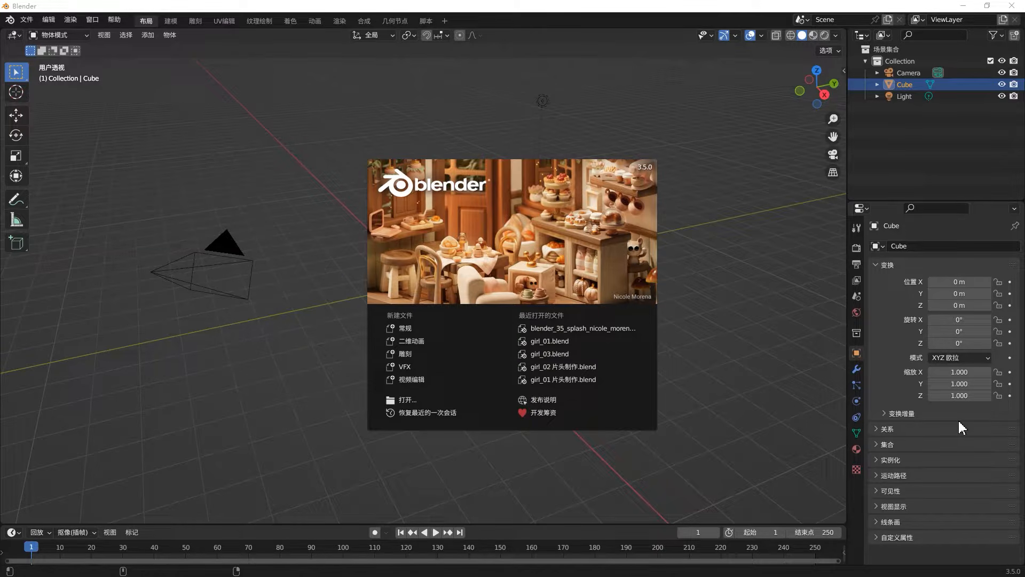
Close the splash screen and put the default cube into Edit Mode.
{"action": "left_click", "coordinate": [728, 377]}
{"action": "left_click", "coordinate": [438, 333]}
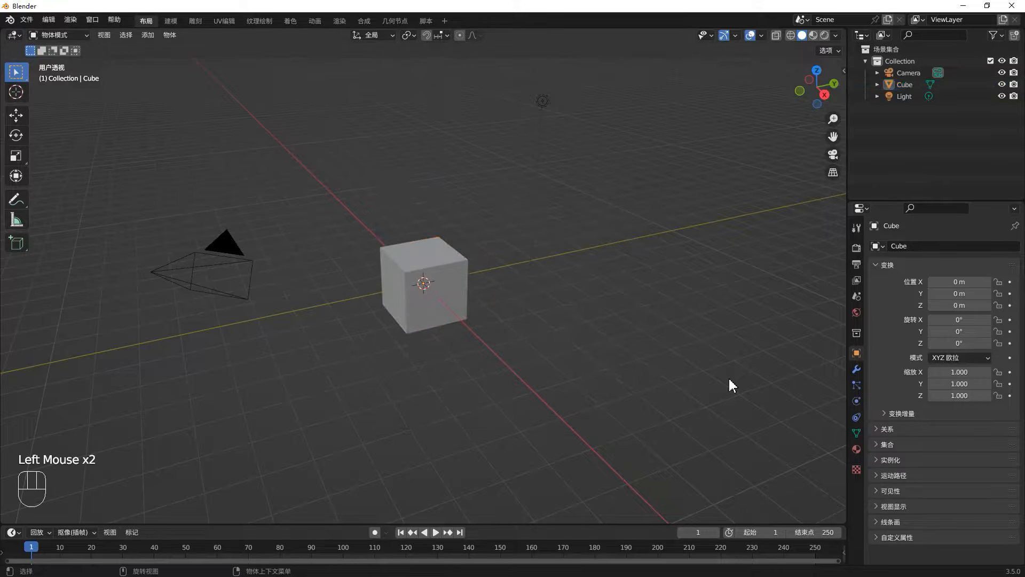
{"action": "left_click", "coordinate": [422, 312]}
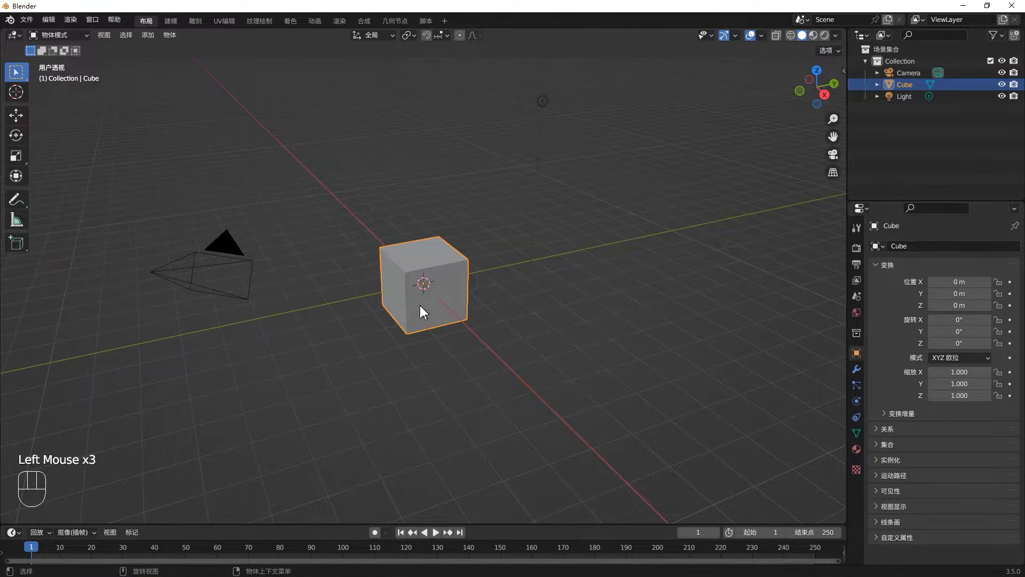
{"action": "key", "text": "Tab"}
{"action": "middle_click_drag", "start_coordinate": [506, 319], "coordinate": [595, 297]}
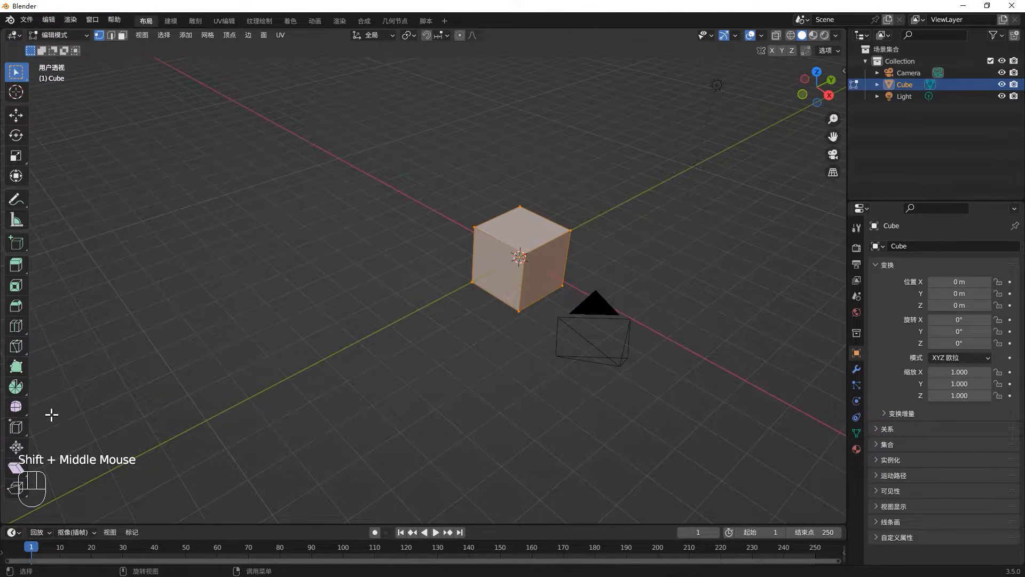
{"action": "left_click", "coordinate": [21, 72]}
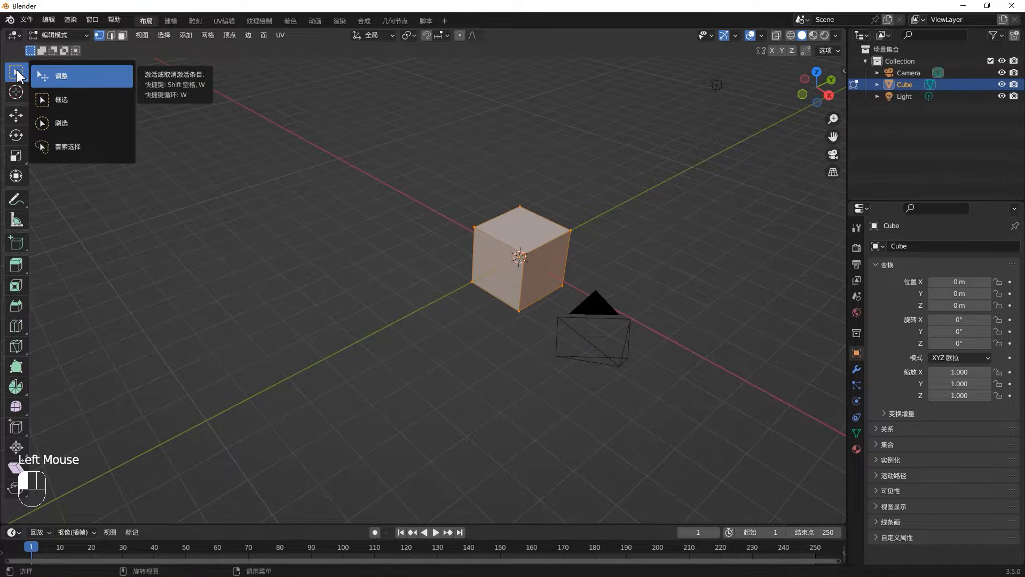
{"action": "left_click", "coordinate": [19, 75]}
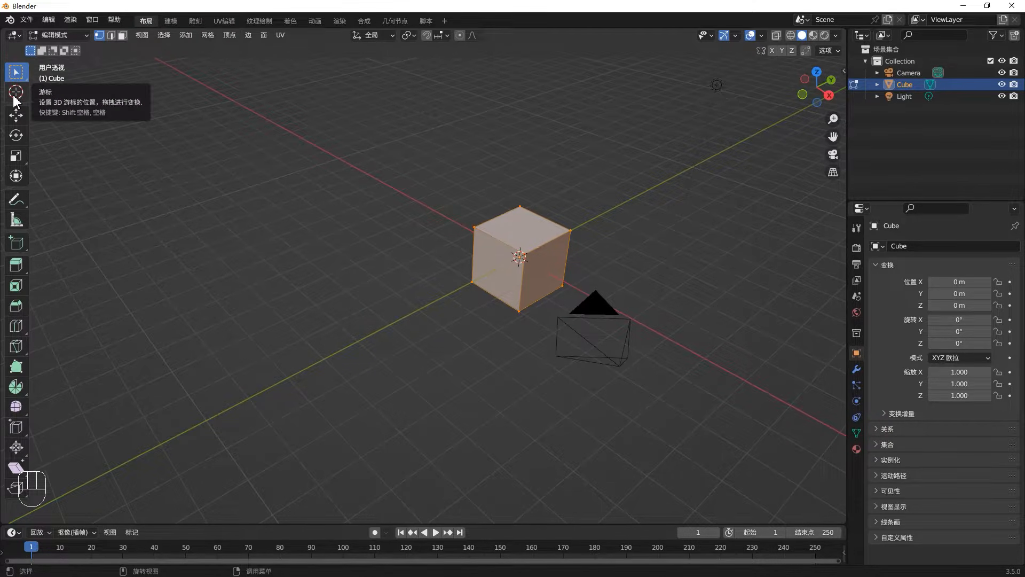
Try moving the whole cube mesh upward along Z with the Move tool, and undo the move.
{"action": "left_click", "coordinate": [17, 115]}
{"action": "left_click_drag", "start_coordinate": [528, 212], "coordinate": [527, 188]}
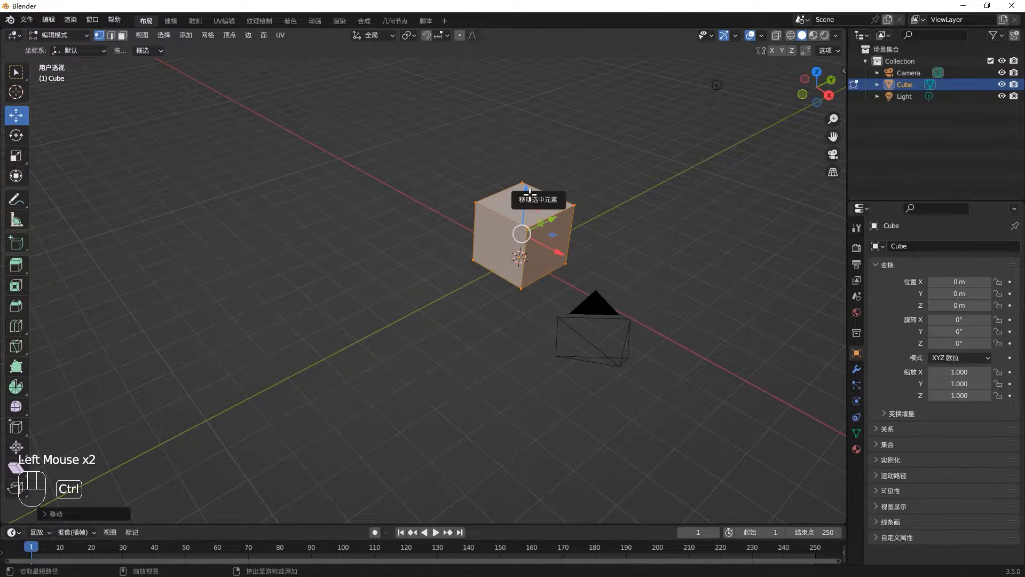
{"action": "key", "text": "ctrl+z"}
In face selection mode, raise the cube's top face with the Move tool and rotate it freely with the Rotate tool.
{"action": "left_click", "coordinate": [540, 227]}
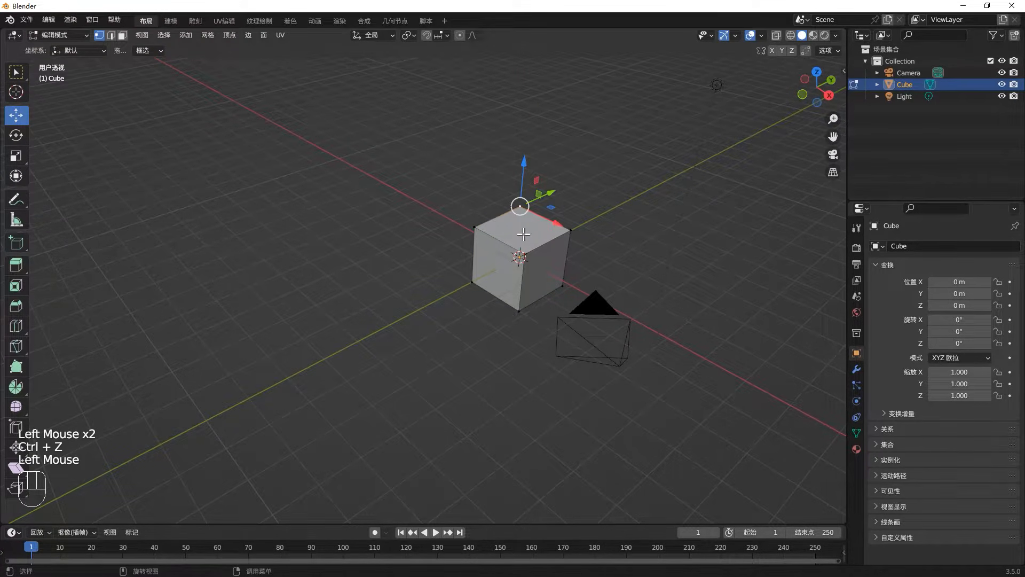
{"action": "key", "text": "3"}
{"action": "left_click", "coordinate": [523, 208]}
{"action": "left_click_drag", "start_coordinate": [526, 189], "coordinate": [171, 212]}
{"action": "left_click", "coordinate": [17, 136]}
Scale the deformed cube's mesh with the Scale tool, and try a further free scale of the whole mesh.
{"action": "left_click", "coordinate": [16, 157]}
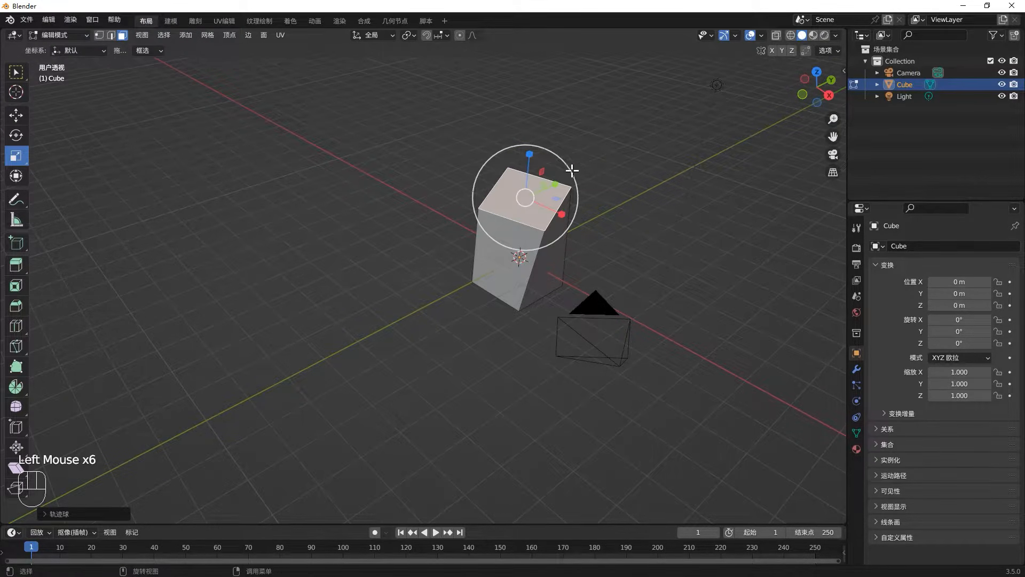
{"action": "left_click_drag", "start_coordinate": [529, 154], "coordinate": [539, 152]}
{"action": "mouse_move", "coordinate": [525, 201]}
{"action": "left_mouse_down"}
{"action": "mouse_move", "coordinate": [527, 240]}
{"action": "mouse_move", "coordinate": [529, 184]}
{"action": "left_mouse_up"}
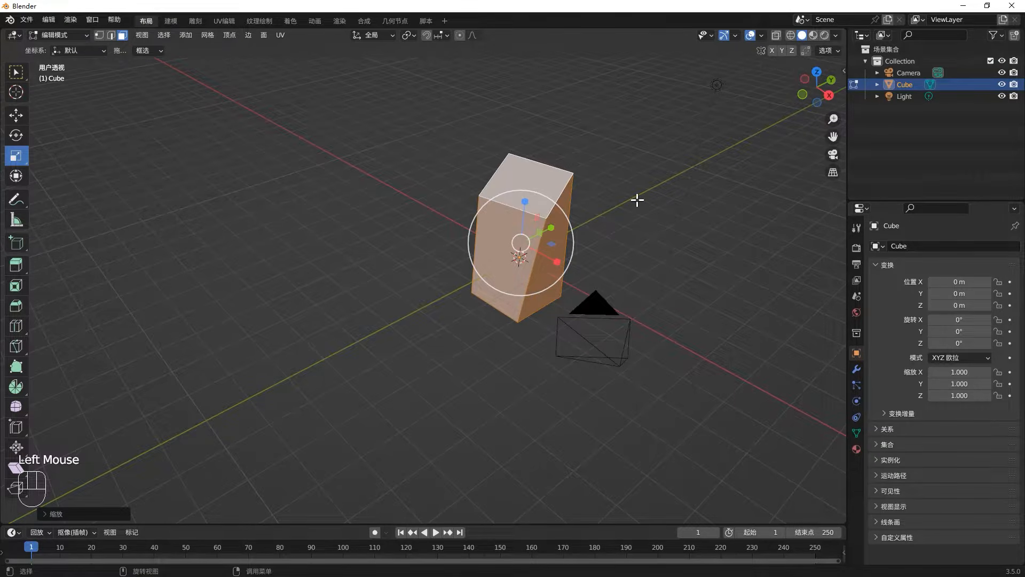
{"action": "key", "text": "r"}
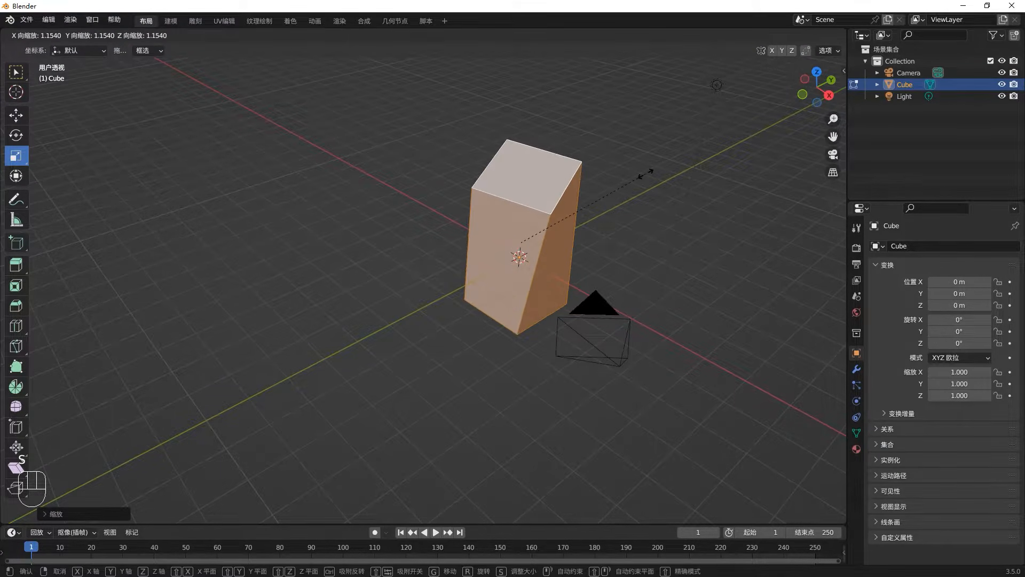
{"action": "left_click", "coordinate": [639, 197]}
{"action": "key", "text": "Tab"}
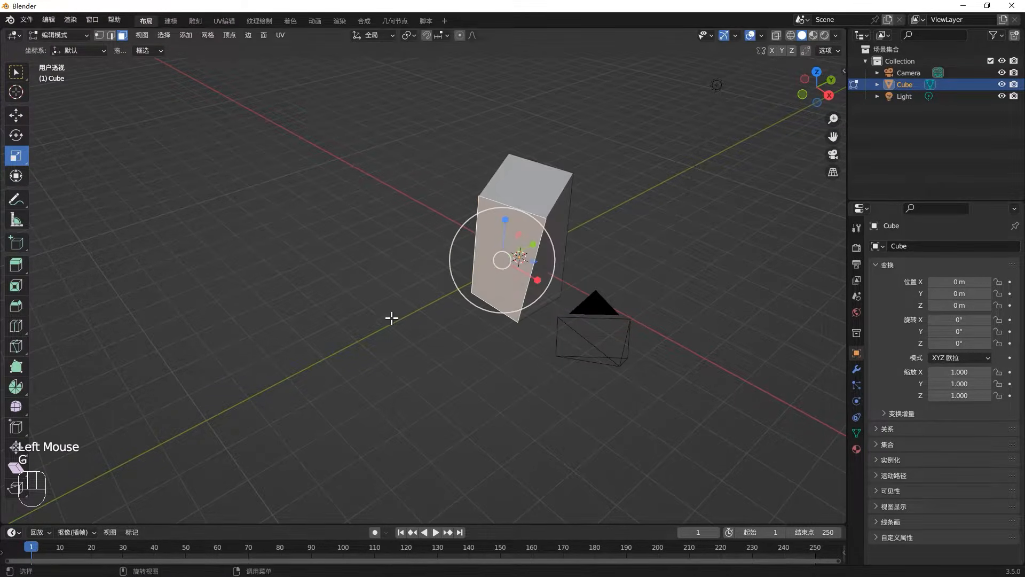
Draw a wavy freehand annotation beside the deformed cube and erase it.
{"action": "left_click", "coordinate": [17, 178]}
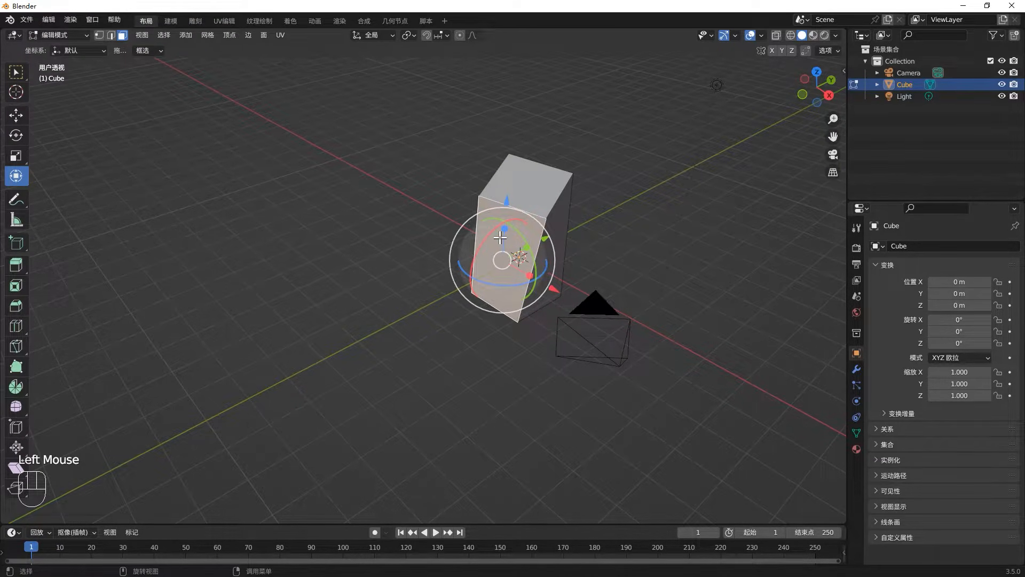
{"action": "left_click", "coordinate": [16, 199]}
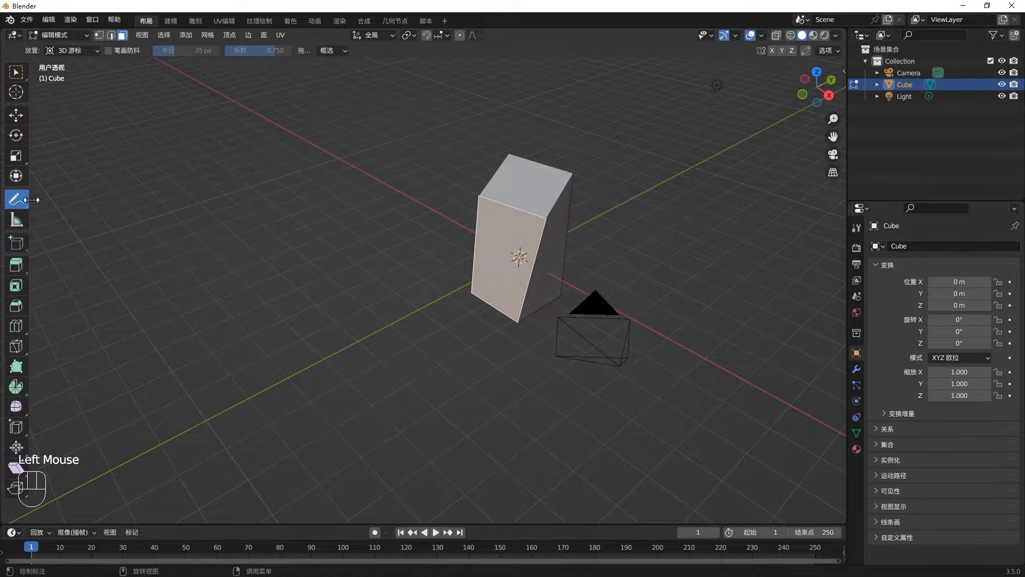
{"action": "mouse_move", "coordinate": [151, 238]}
{"action": "left_mouse_down"}
{"action": "mouse_move", "coordinate": [223, 198]}
{"action": "mouse_move", "coordinate": [319, 202]}
{"action": "mouse_move", "coordinate": [357, 267]}
{"action": "left_mouse_up"}
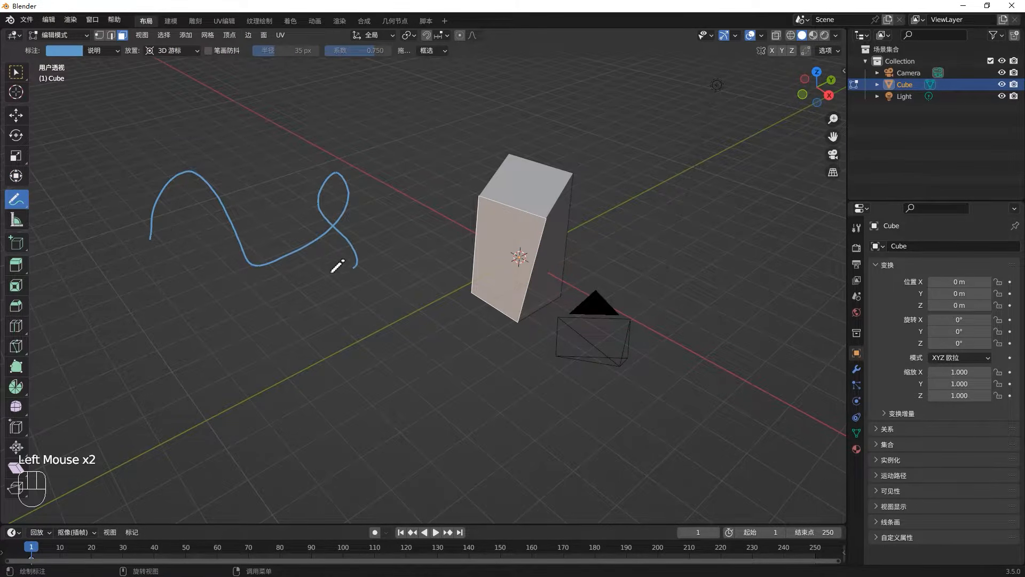
{"action": "mouse_move", "coordinate": [153, 227]}
{"action": "left_mouse_down", "text": "ctrl"}
{"action": "mouse_move", "coordinate": [181, 172]}
{"action": "mouse_move", "coordinate": [212, 191]}
{"action": "mouse_move", "coordinate": [262, 257]}
{"action": "mouse_move", "coordinate": [345, 198]}
{"action": "mouse_move", "coordinate": [322, 197]}
{"action": "mouse_move", "coordinate": [347, 247]}
{"action": "mouse_move", "coordinate": [267, 262]}
{"action": "left_mouse_up", "text": "ctrl"}
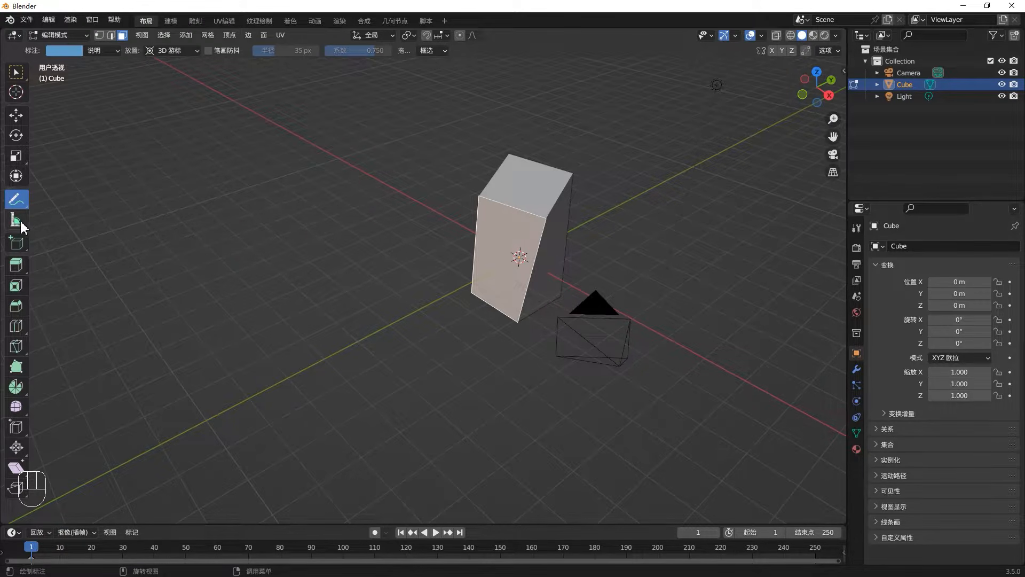
Measure the diagonal across the deformed cube's front face, and return to the Select Box tool.
{"action": "left_click", "coordinate": [16, 220]}
{"action": "double_click", "coordinate": [469, 289]}
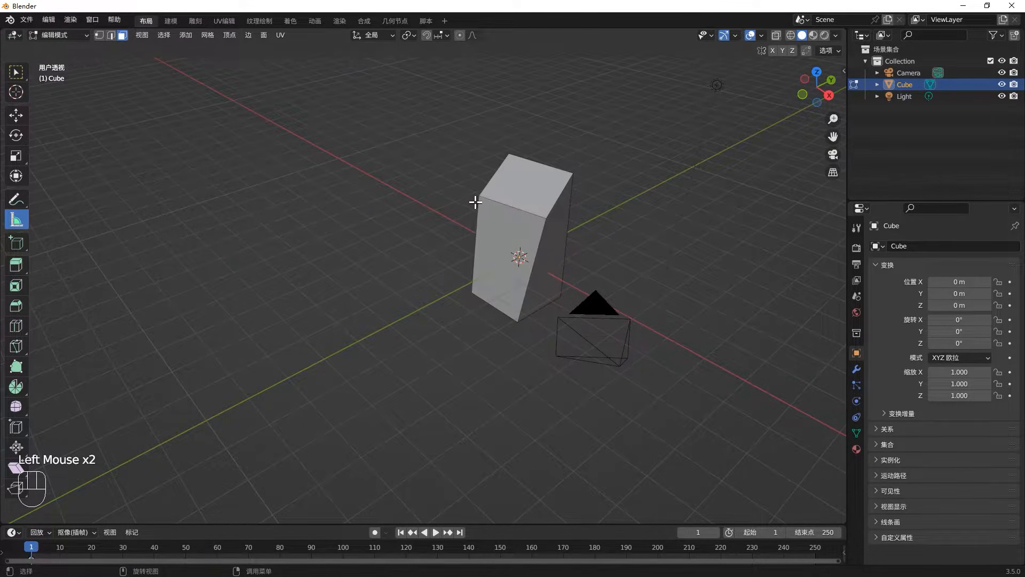
{"action": "left_click_drag", "start_coordinate": [479, 200], "coordinate": [516, 321]}
{"action": "right_click", "coordinate": [436, 302]}
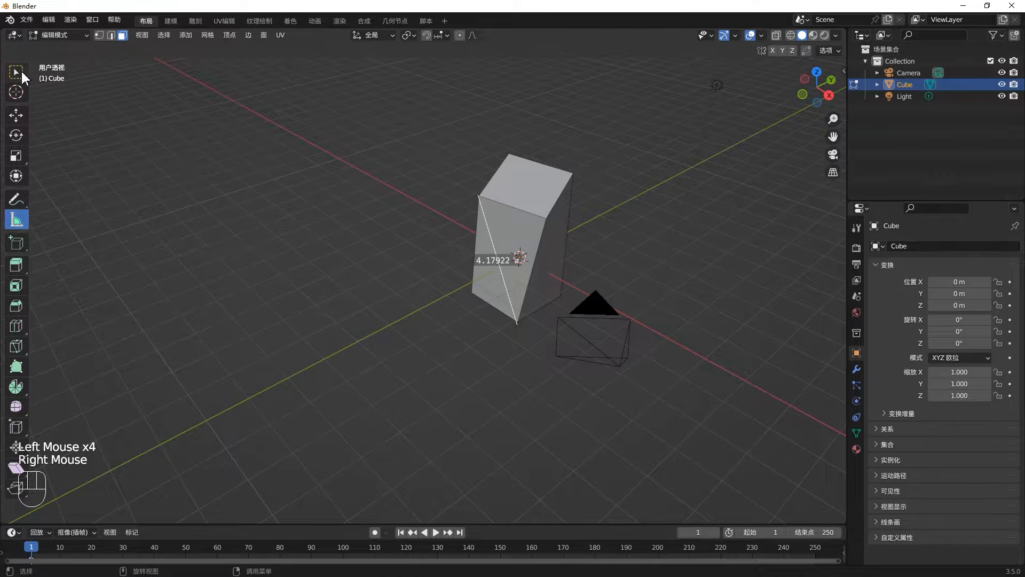
{"action": "left_click", "coordinate": [17, 72]}
Create a tall box on the grid beside the deformed cube with the Add Cube tool.
{"action": "left_click", "coordinate": [16, 243]}
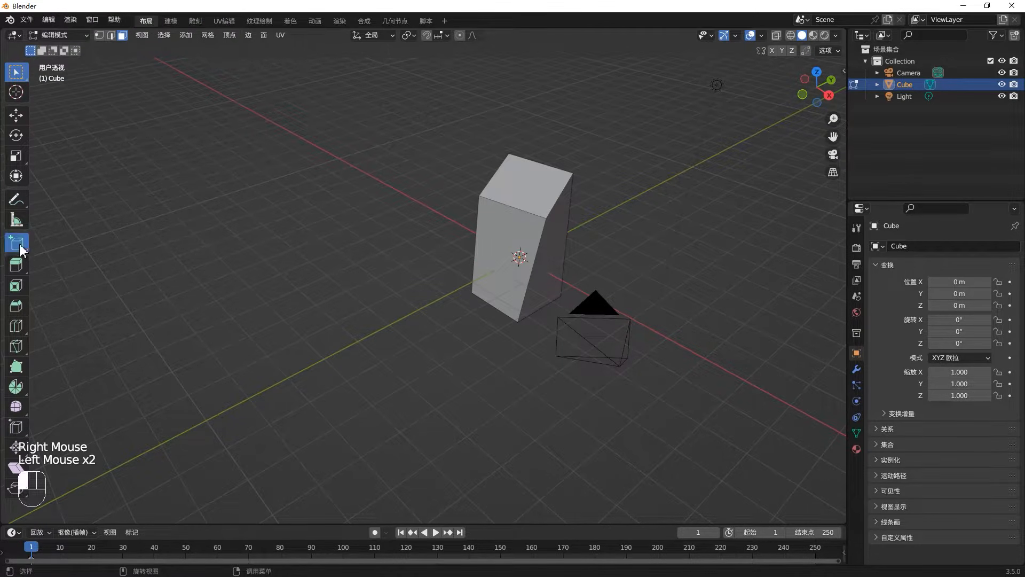
{"action": "left_click_drag", "start_coordinate": [211, 259], "coordinate": [362, 309]}
{"action": "left_click", "coordinate": [378, 177]}
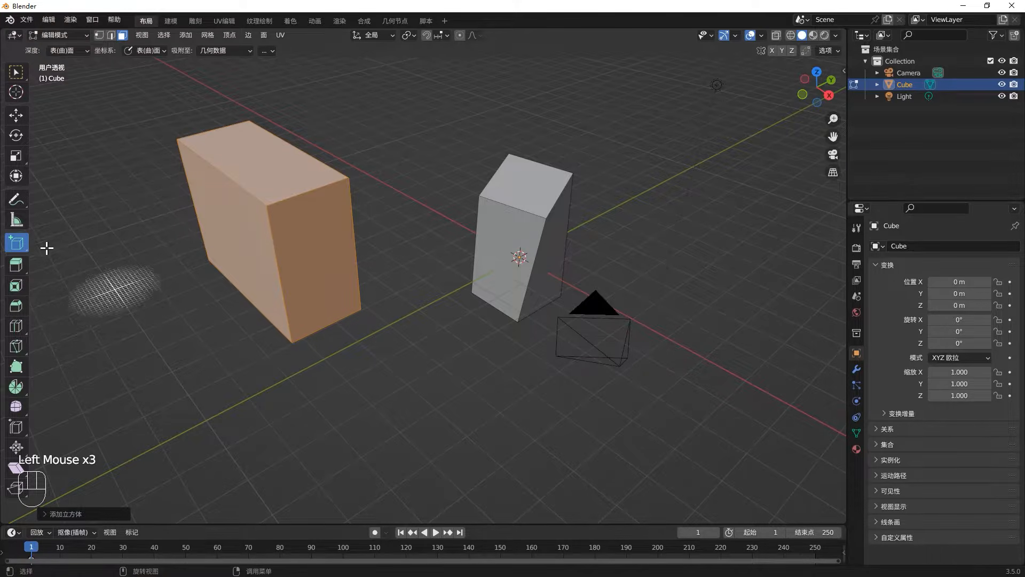
Create a 32-vertex cone with an equal-sided base on the grid in front of the deformed cube, using the Add Cone tool.
{"action": "left_click_drag", "start_coordinate": [17, 243], "coordinate": [86, 268]}
{"action": "left_click_drag", "start_coordinate": [411, 372], "coordinate": [550, 382]}
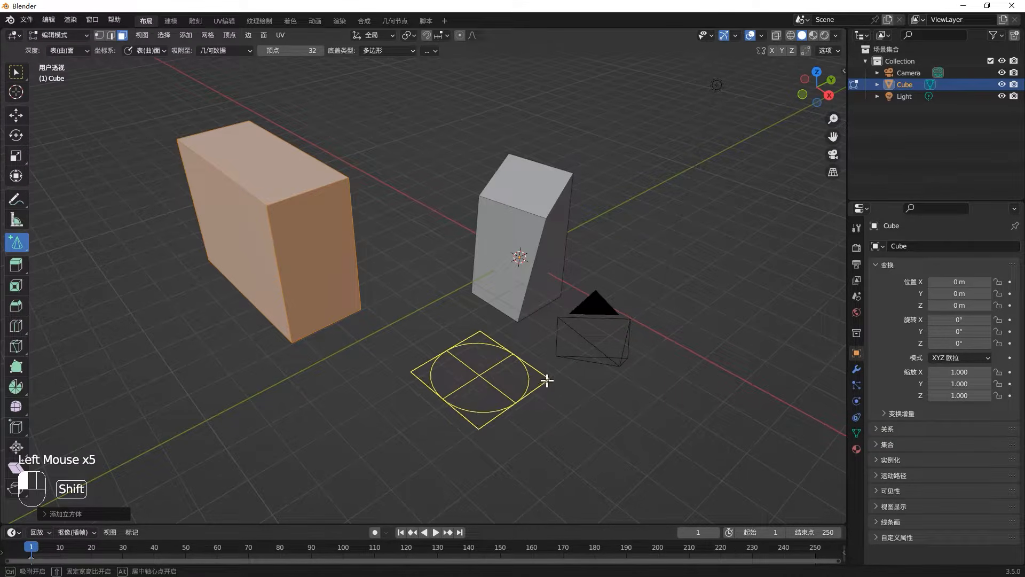
{"action": "left_click", "coordinate": [553, 263]}
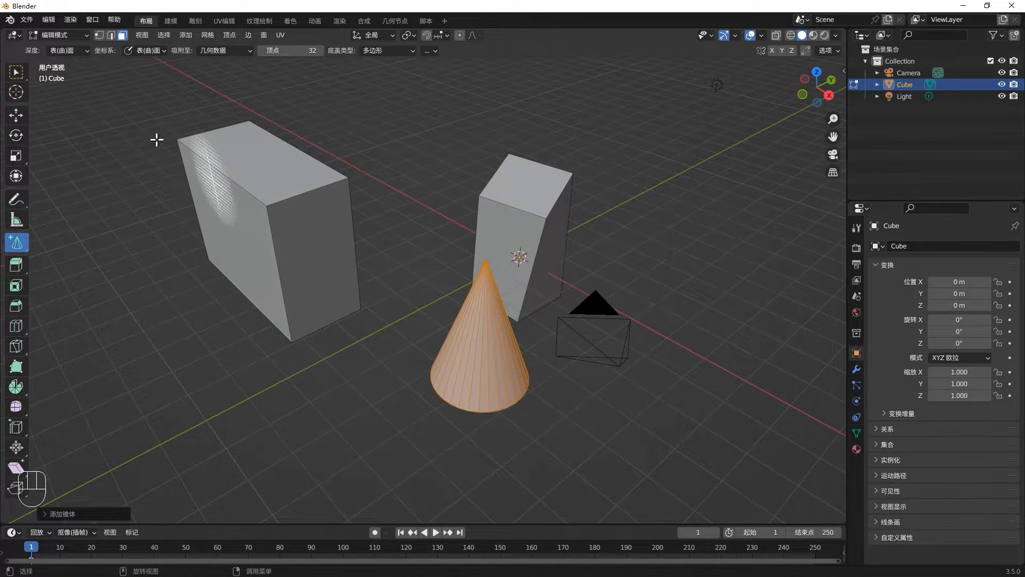
{"action": "left_click", "coordinate": [14, 75]}
Return to Object Mode and delete the object holding the deformed cube, box and cone.
{"action": "key", "text": "Tab"}
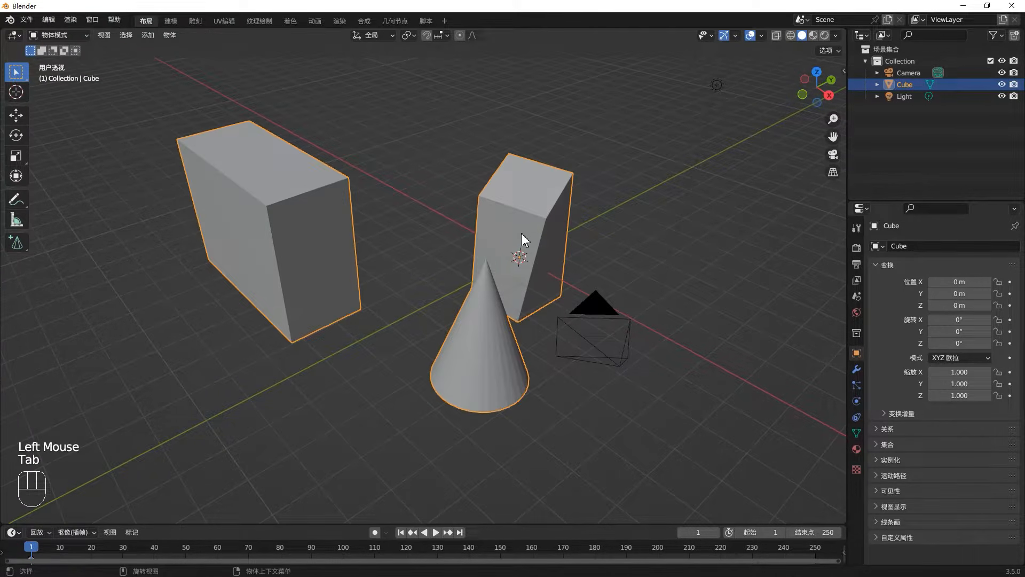
{"action": "key", "text": "x"}
{"action": "left_click", "coordinate": [433, 310]}
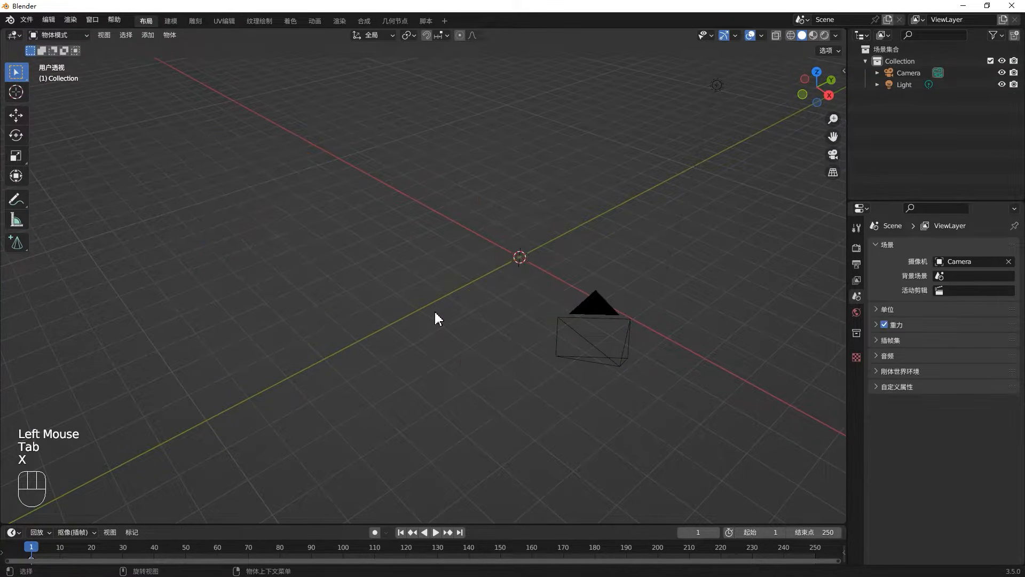
Add a new mesh cube at the world origin and enter Edit Mode.
{"action": "key", "text": "shift+a"}
{"action": "mouse_move", "coordinate": [434, 311]}
{"action": "left_click", "coordinate": [500, 322]}
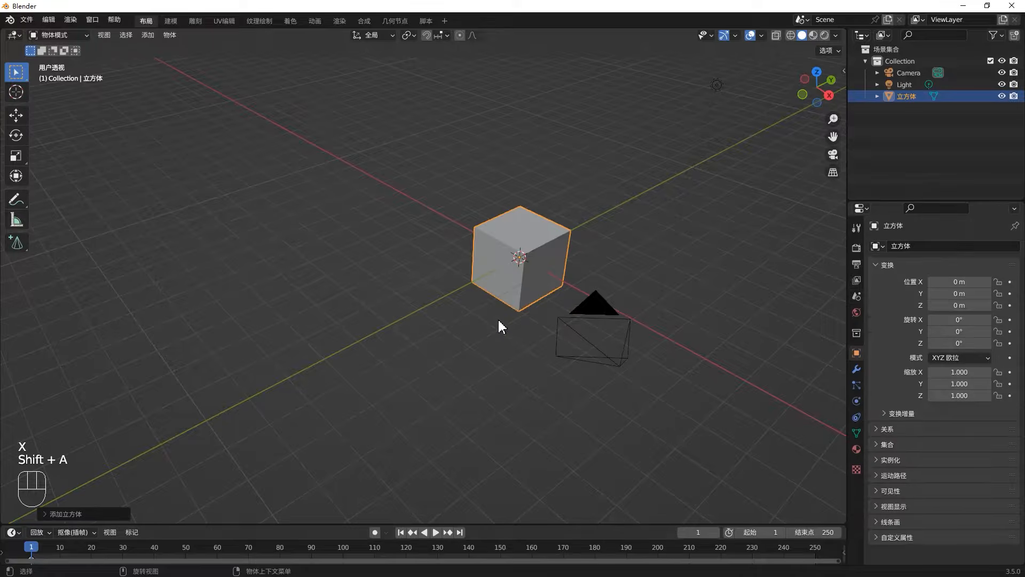
{"action": "key", "text": "Tab"}
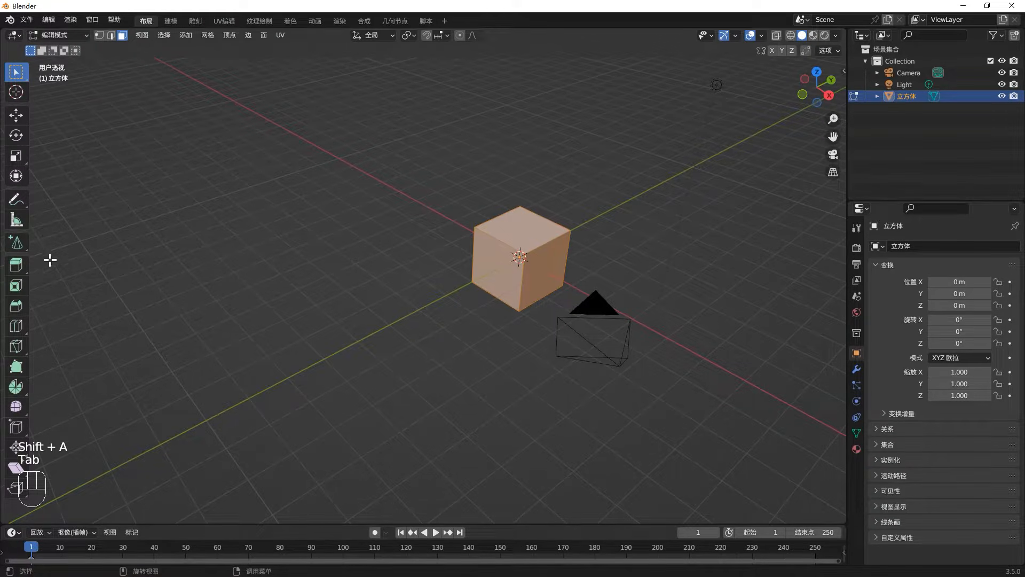
Set the primitive creation tool to Add Cube and reactivate the Select Box tool.
{"action": "left_click_drag", "start_coordinate": [18, 250], "coordinate": [34, 254]}
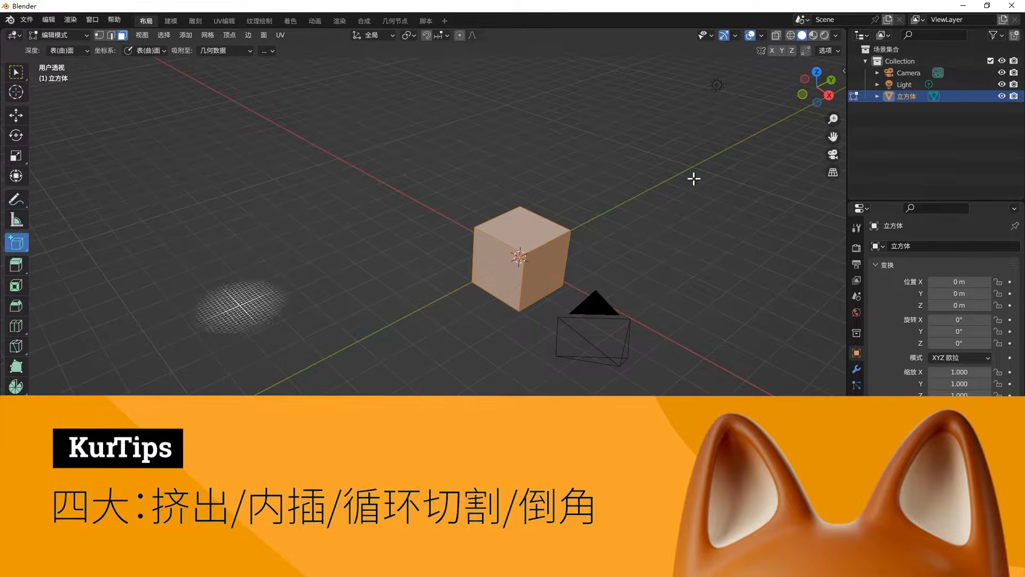
{"action": "scroll", "coordinate": [650, 235], "scroll_direction": "up", "scroll_amount": 3}
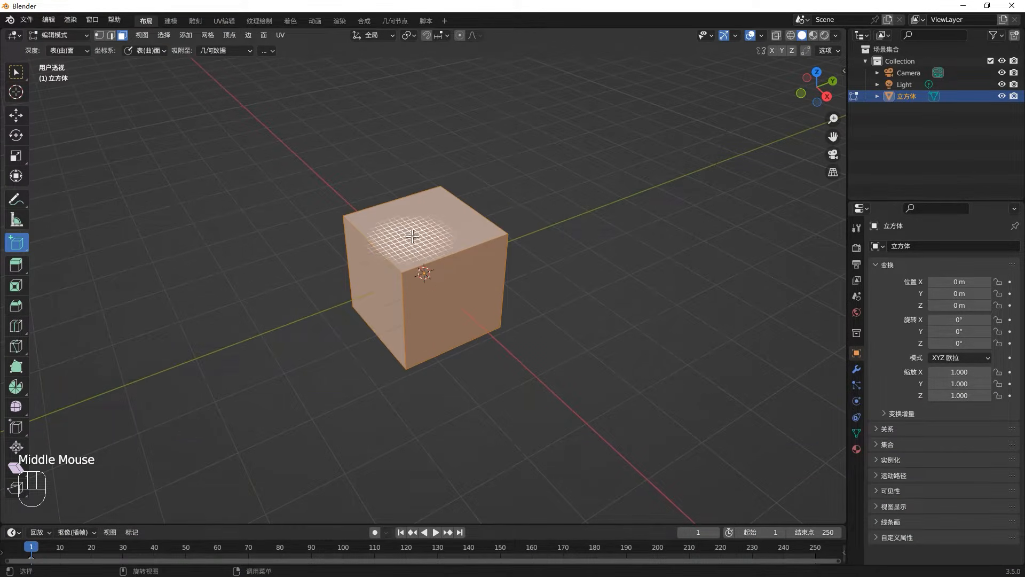
{"action": "left_click", "coordinate": [16, 71]}
Select the new cube's top face and extrude it upward along its normal.
{"action": "scroll", "coordinate": [436, 233], "scroll_direction": "up", "scroll_amount": 2}
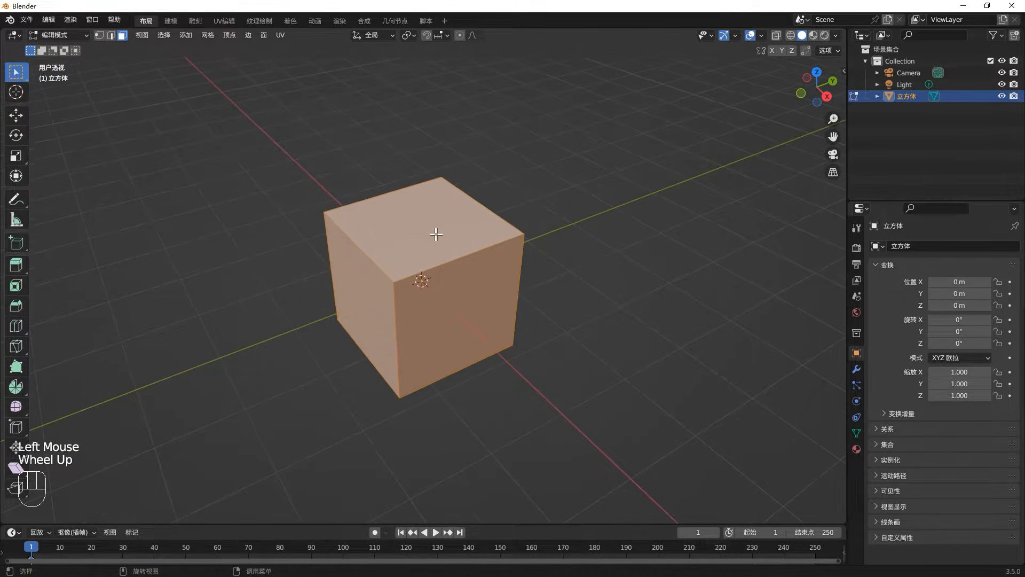
{"action": "left_click", "coordinate": [436, 234]}
{"action": "mouse_move", "coordinate": [559, 290]}
{"action": "middle_mouse_down"}
{"action": "mouse_move", "coordinate": [570, 279]}
{"action": "mouse_move", "coordinate": [579, 287]}
{"action": "middle_mouse_up"}
{"action": "key", "text": "e"}
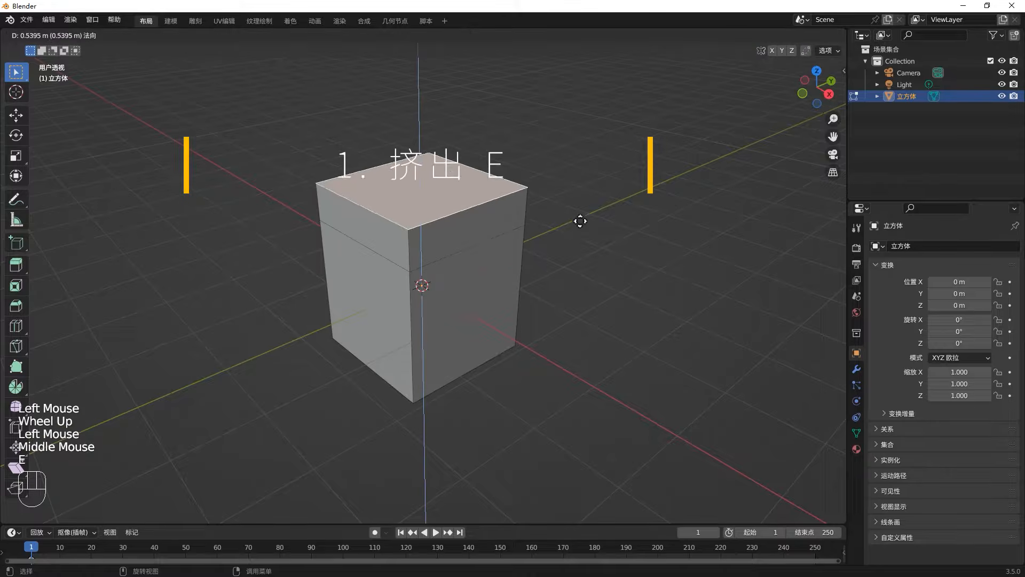
{"action": "left_click", "coordinate": [583, 184]}
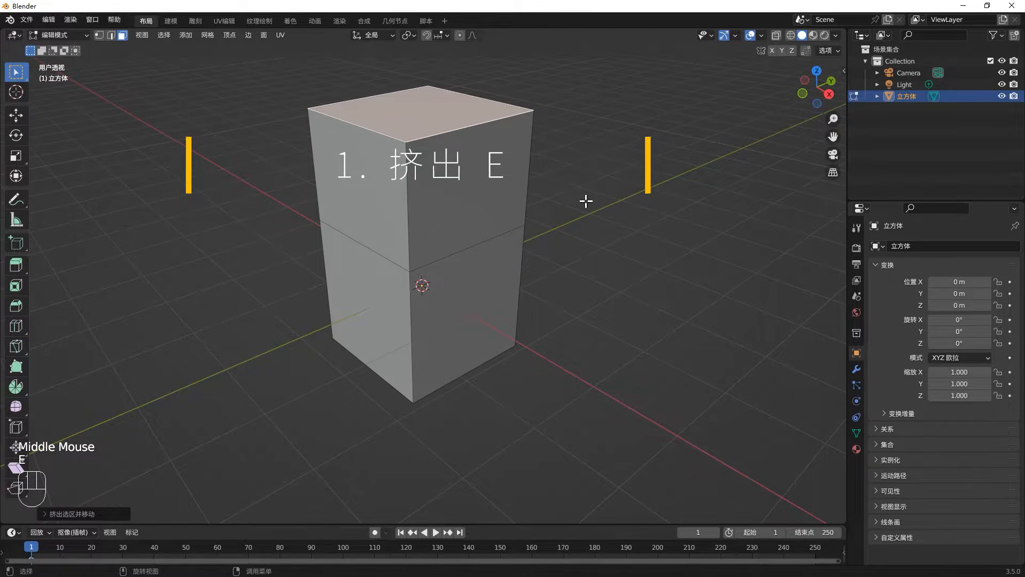
Extrude the top face upward a second time and scale it down so the upper section tapers.
{"action": "middle_click_drag", "start_coordinate": [585, 187], "coordinate": [589, 301], "text": "shift"}
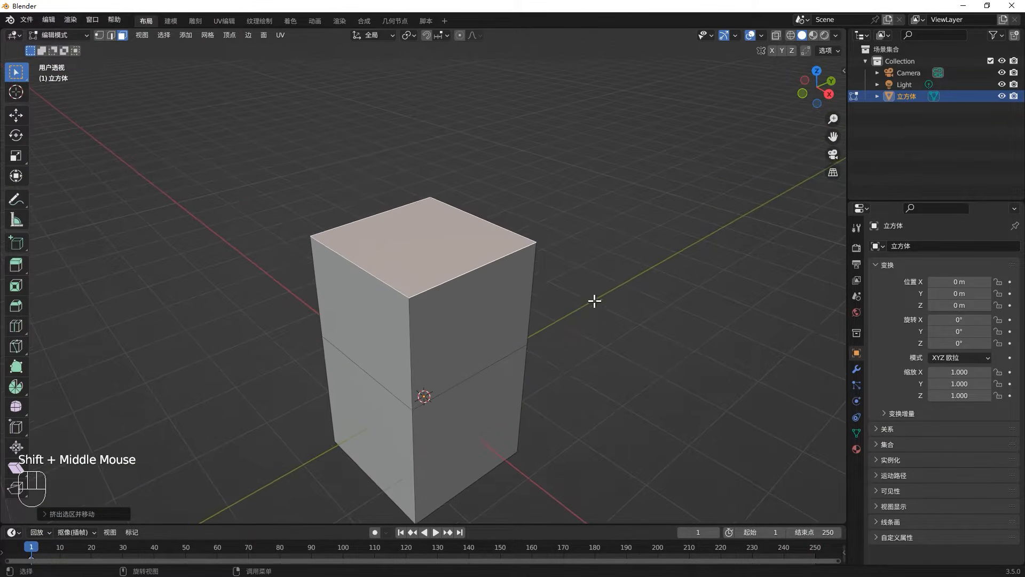
{"action": "key", "text": "e"}
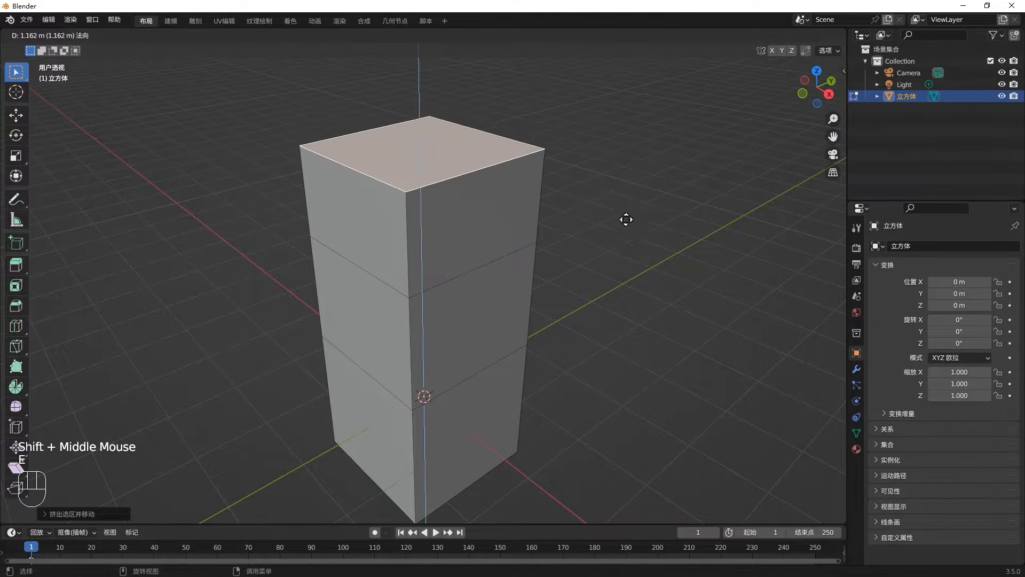
{"action": "left_click", "coordinate": [630, 196]}
{"action": "key", "text": "s"}
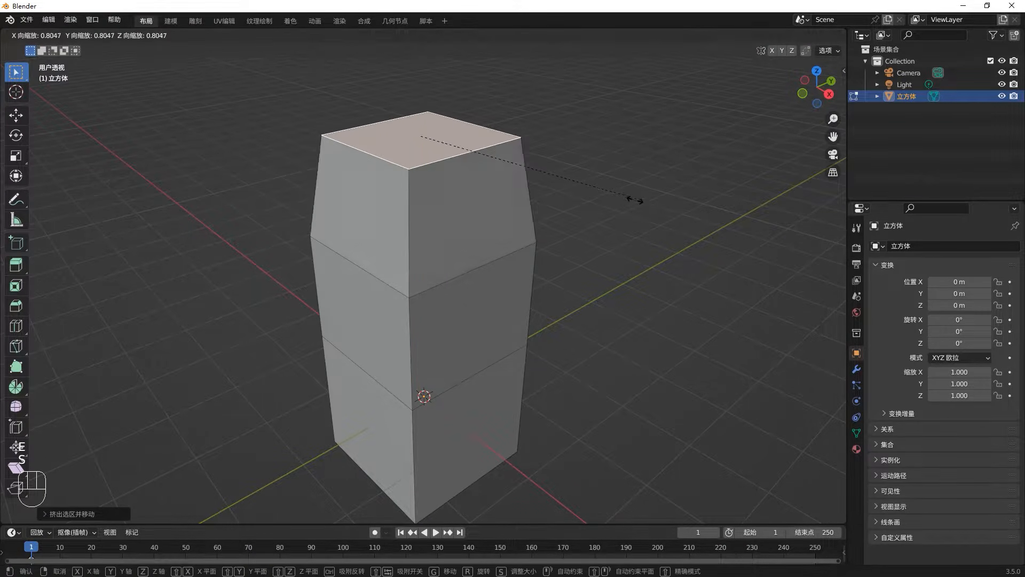
{"action": "left_click", "coordinate": [604, 188]}
Extrude the back corner vertex of the top face twice, forming a two-segment chain of edges.
{"action": "middle_click_drag", "start_coordinate": [583, 174], "coordinate": [559, 278], "text": "shift"}
{"action": "key", "text": "1"}
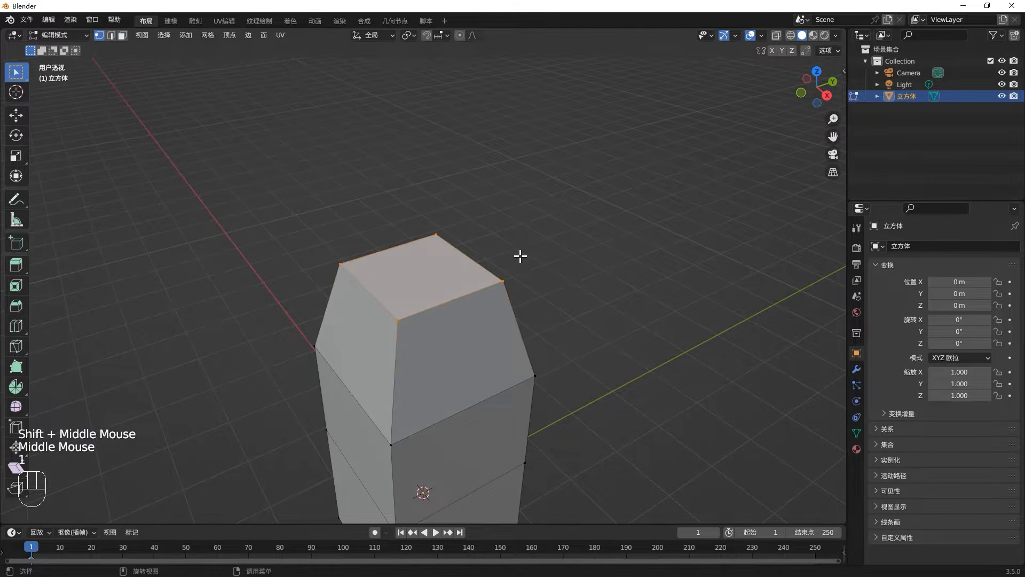
{"action": "left_click", "coordinate": [440, 232]}
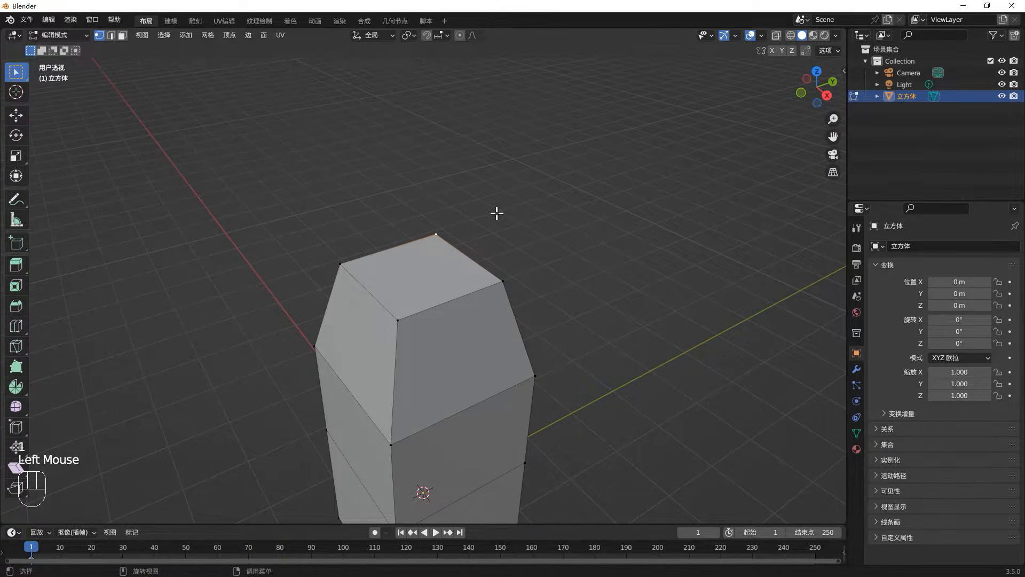
{"action": "key", "text": "e"}
{"action": "left_click", "coordinate": [574, 156]}
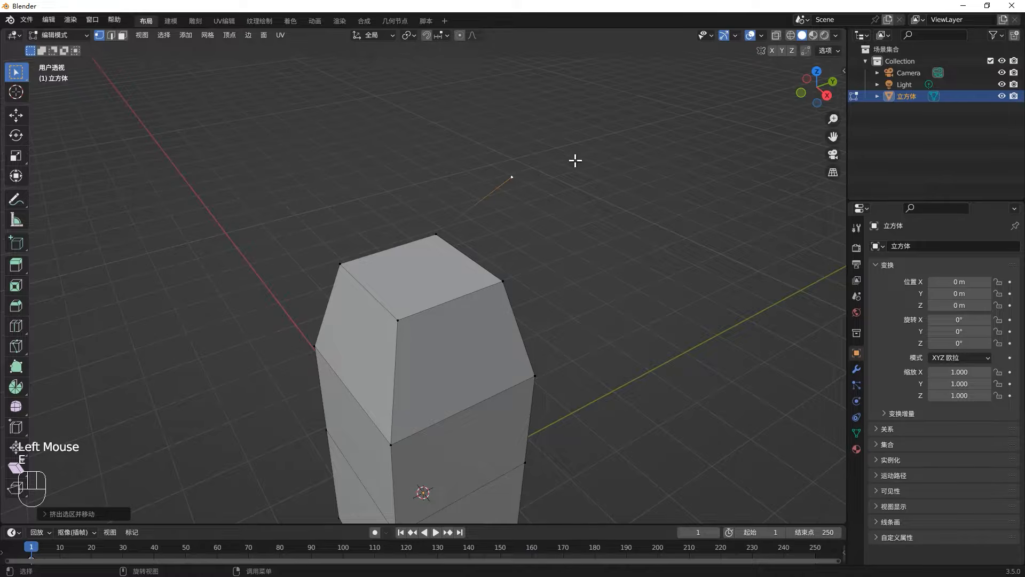
{"action": "key", "text": "e"}
{"action": "left_click", "coordinate": [703, 137]}
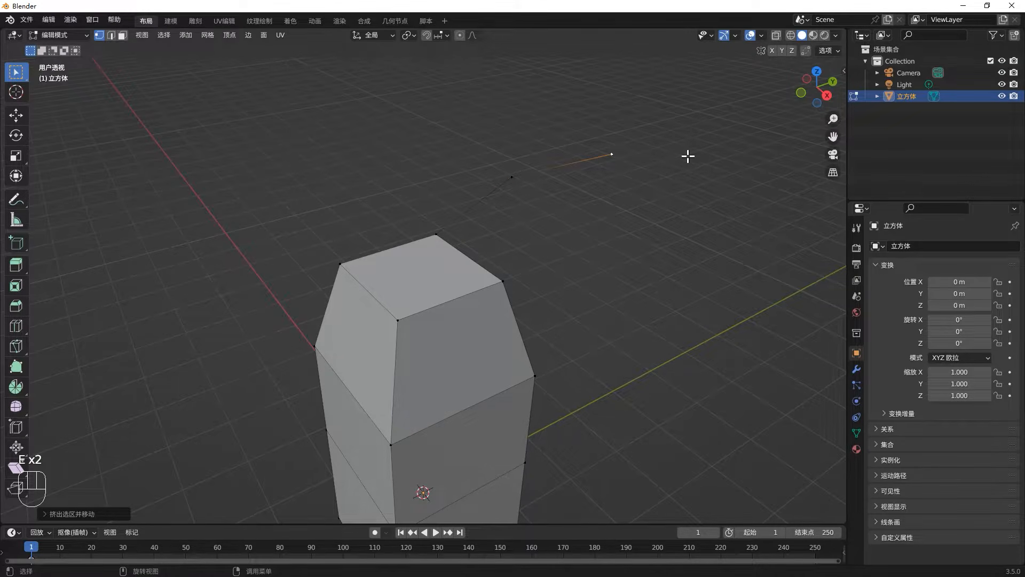
Extend the vertex chain with several more points placed at chosen spots, and undo the whole chain back to the corner vertex.
{"action": "right_click", "coordinate": [715, 142], "text": "ctrl"}
{"action": "right_click", "coordinate": [749, 174], "text": "ctrl"}
{"action": "right_click", "coordinate": [763, 230], "text": "ctrl"}
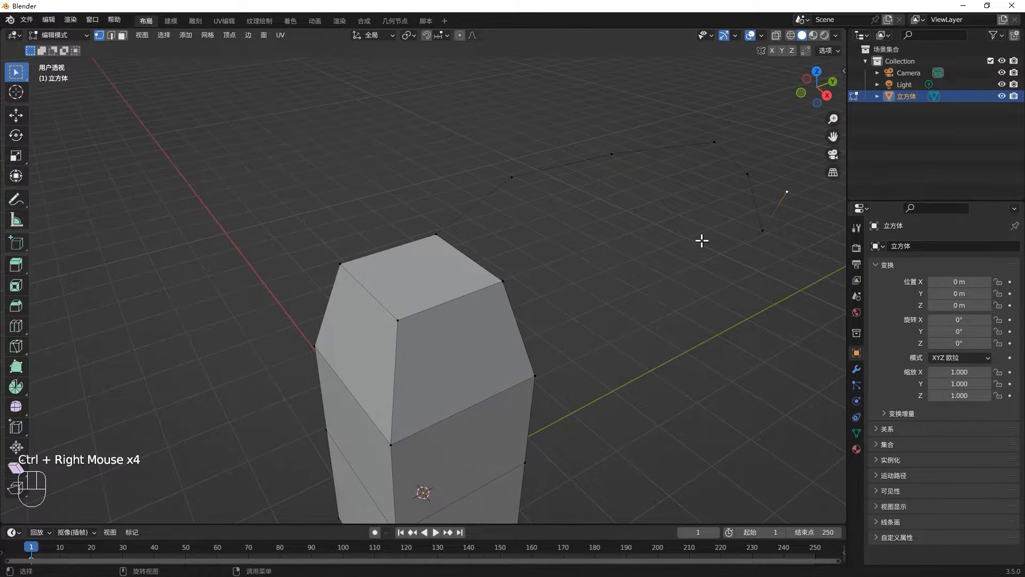
{"action": "key", "text": "ctrl+z"}
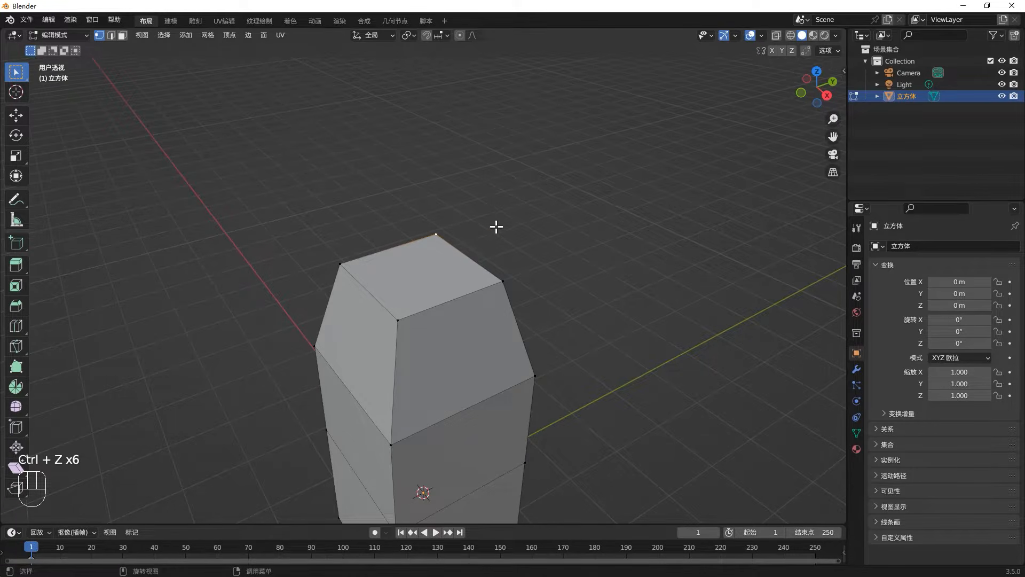
Extrude the back corner vertex into a single edge and extrude that edge upward into a face.
{"action": "right_click", "coordinate": [576, 180], "text": "ctrl"}
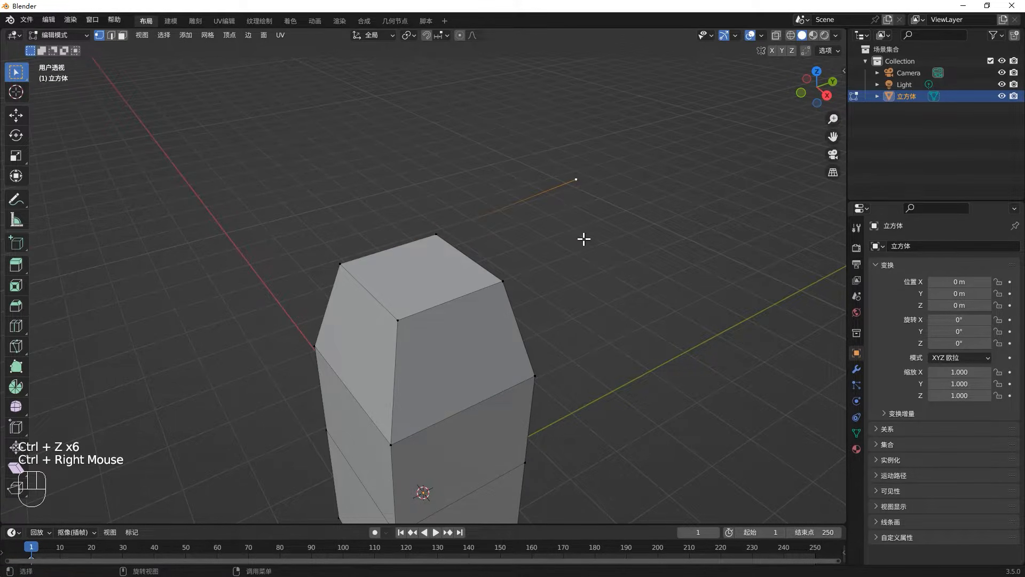
{"action": "key", "text": "2"}
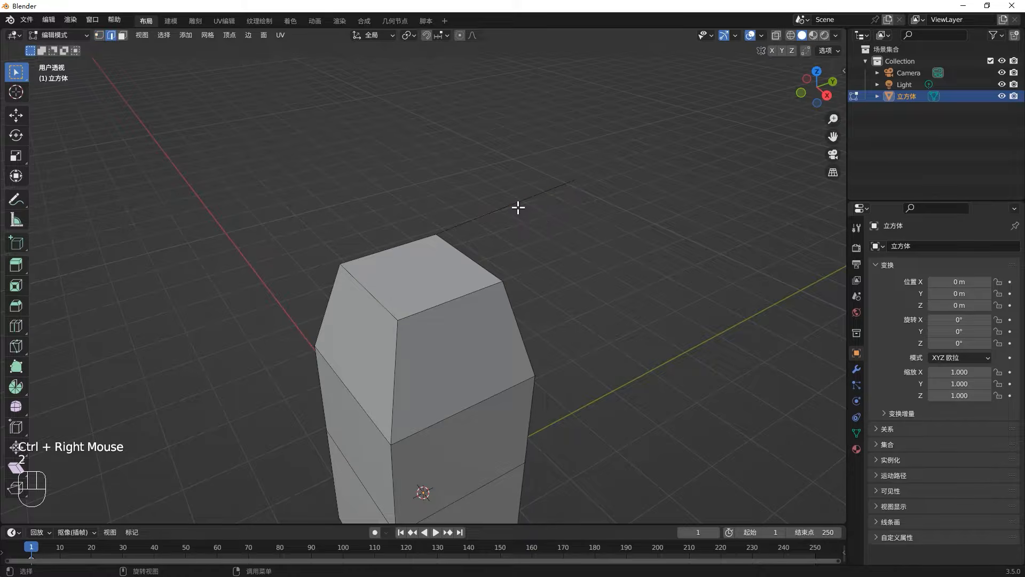
{"action": "left_click", "coordinate": [533, 218]}
{"action": "key", "text": "e"}
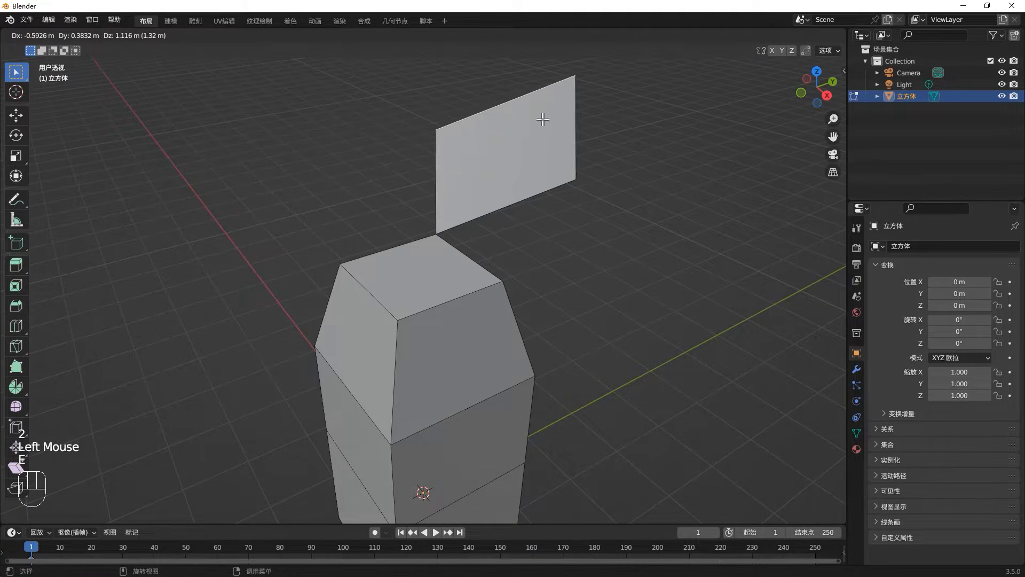
{"action": "left_click", "coordinate": [542, 119]}
Select the free-standing face and extrude it to give it thickness as a solid block.
{"action": "middle_click_drag", "start_coordinate": [604, 181], "coordinate": [494, 183]}
{"action": "key", "text": "3"}
{"action": "left_click", "coordinate": [485, 158]}
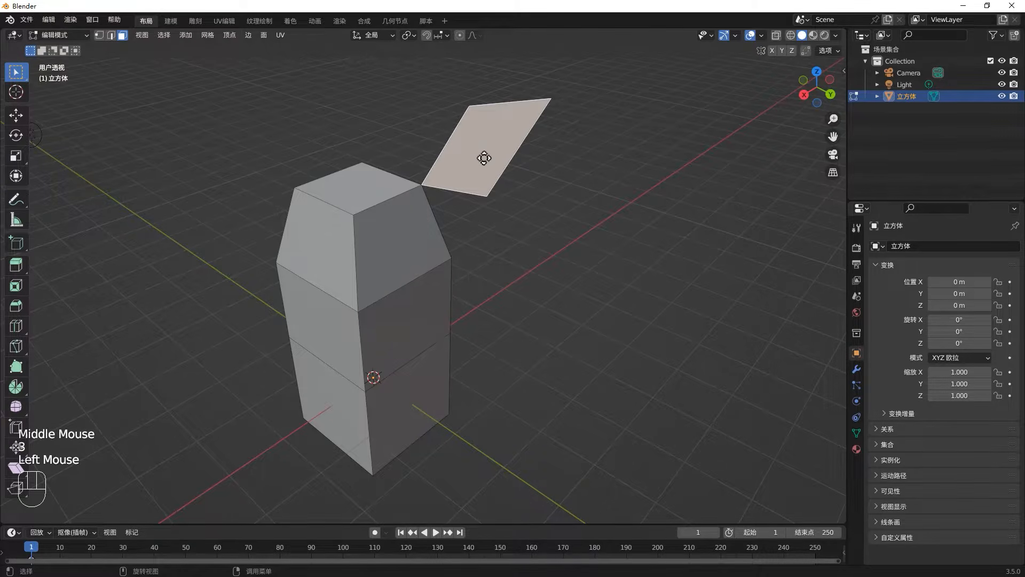
{"action": "key", "text": "e"}
{"action": "left_click", "coordinate": [390, 107]}
{"action": "middle_click_drag", "start_coordinate": [546, 236], "coordinate": [634, 233]}
Return to Object Mode and delete the extruded object.
{"action": "key", "text": "Tab"}
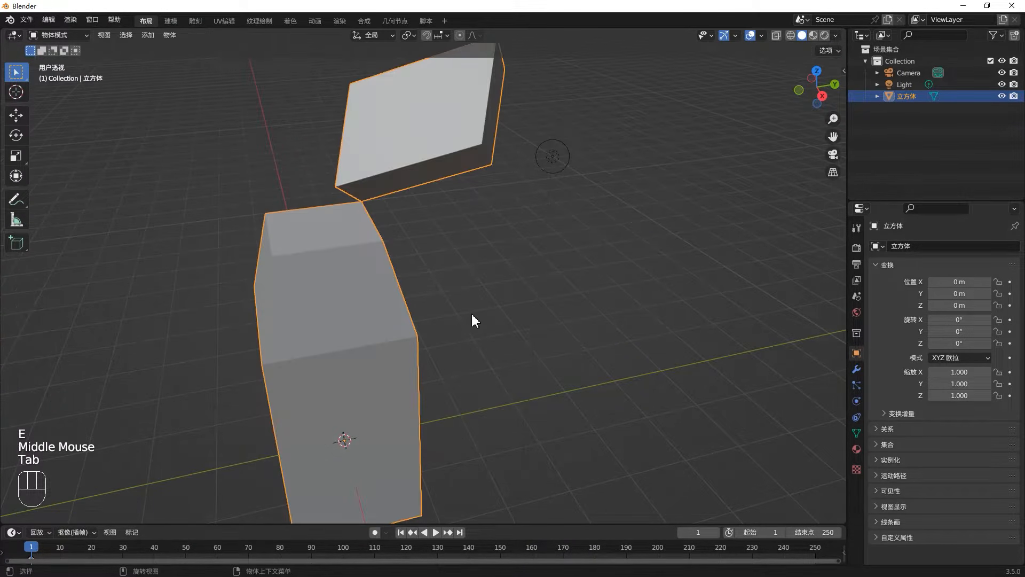
{"action": "key", "text": "x"}
{"action": "left_click", "coordinate": [472, 313]}
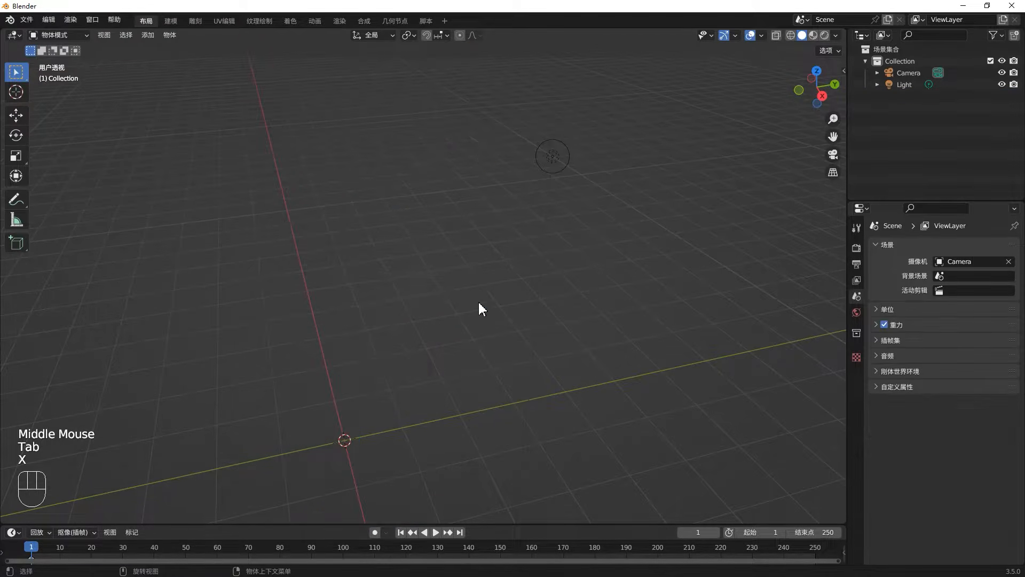
Add a new mesh cube at the world origin and enter Edit Mode.
{"action": "scroll", "coordinate": [479, 304], "scroll_direction": "down", "scroll_amount": 2}
{"action": "key", "text": "shift+a"}
{"action": "mouse_move", "coordinate": [483, 300]}
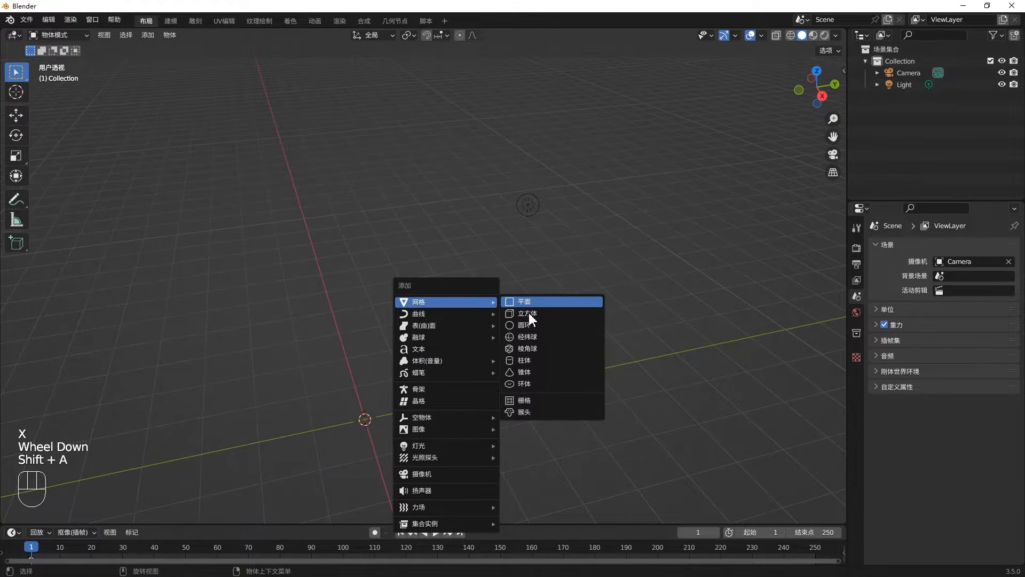
{"action": "left_click", "coordinate": [528, 311]}
{"action": "middle_click_drag", "start_coordinate": [496, 355], "coordinate": [614, 200], "text": "shift"}
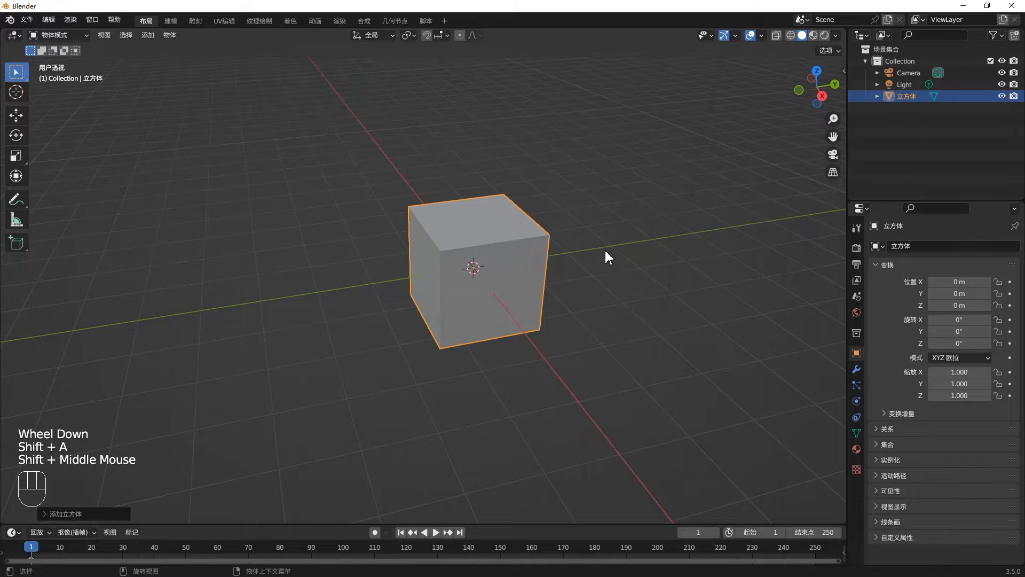
{"action": "middle_click_drag", "start_coordinate": [606, 256], "coordinate": [599, 263]}
{"action": "key", "text": "Tab"}
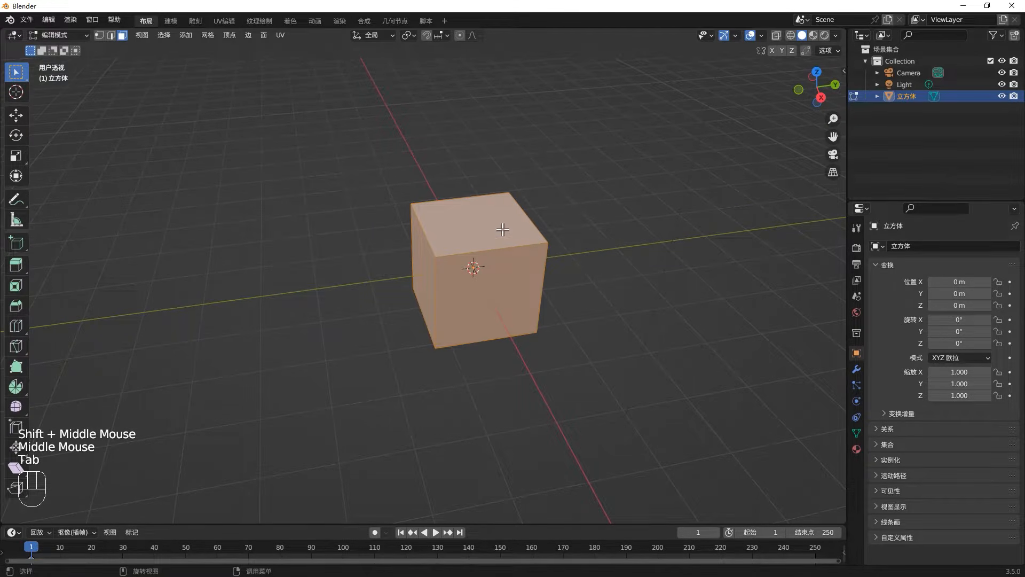
Select the cube's top face and extrude it, cancelling the movement so the extrusion has zero offset.
{"action": "left_click", "coordinate": [503, 229]}
{"action": "middle_click_drag", "start_coordinate": [575, 271], "coordinate": [613, 270]}
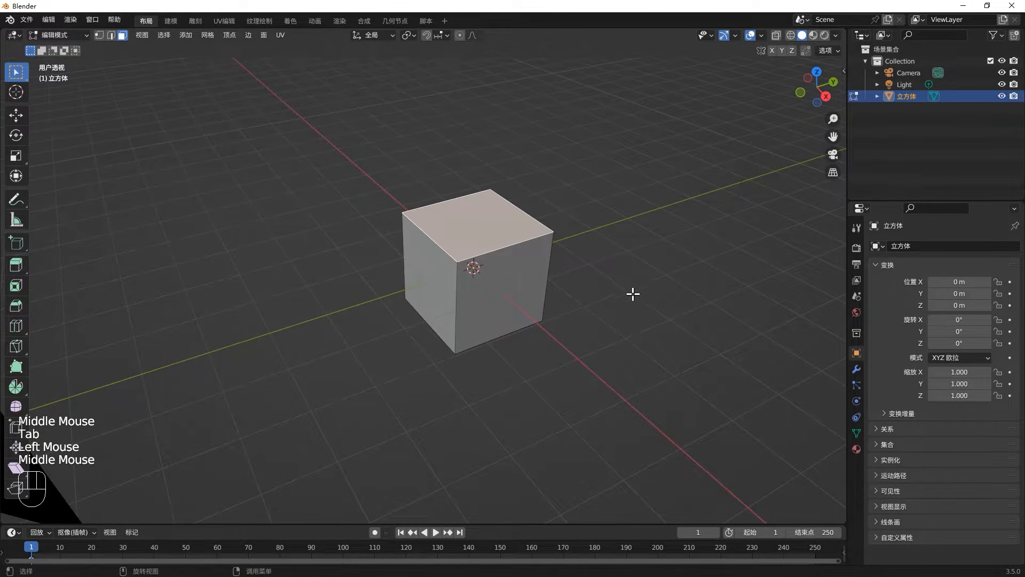
{"action": "key", "text": "e"}
{"action": "right_click", "coordinate": [656, 193]}
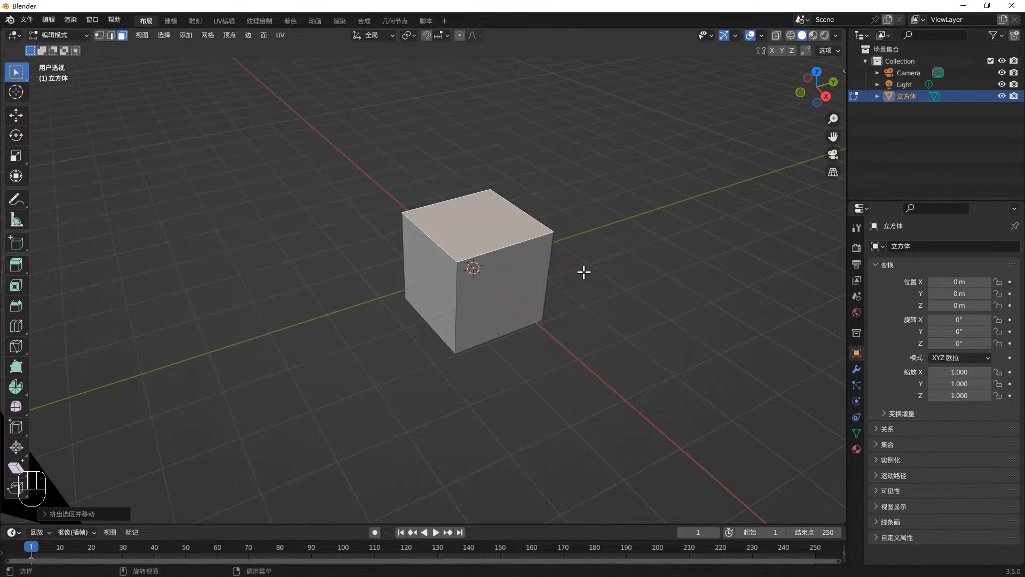
Try moving the overlapping top face away to expose the hidden extrusion, cancelling each move.
{"action": "left_click", "coordinate": [508, 223]}
{"action": "key", "text": "g"}
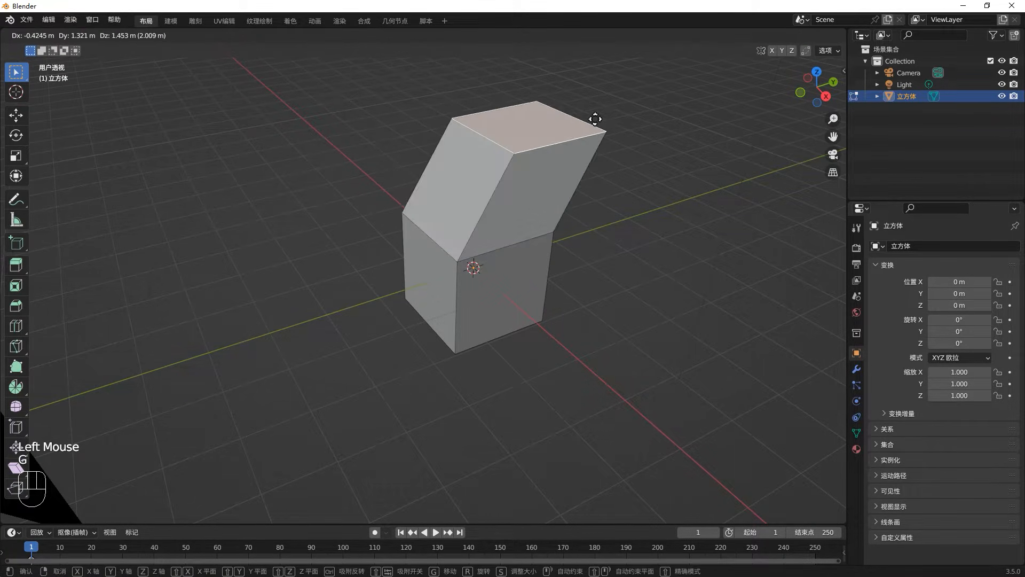
{"action": "right_click", "coordinate": [607, 149]}
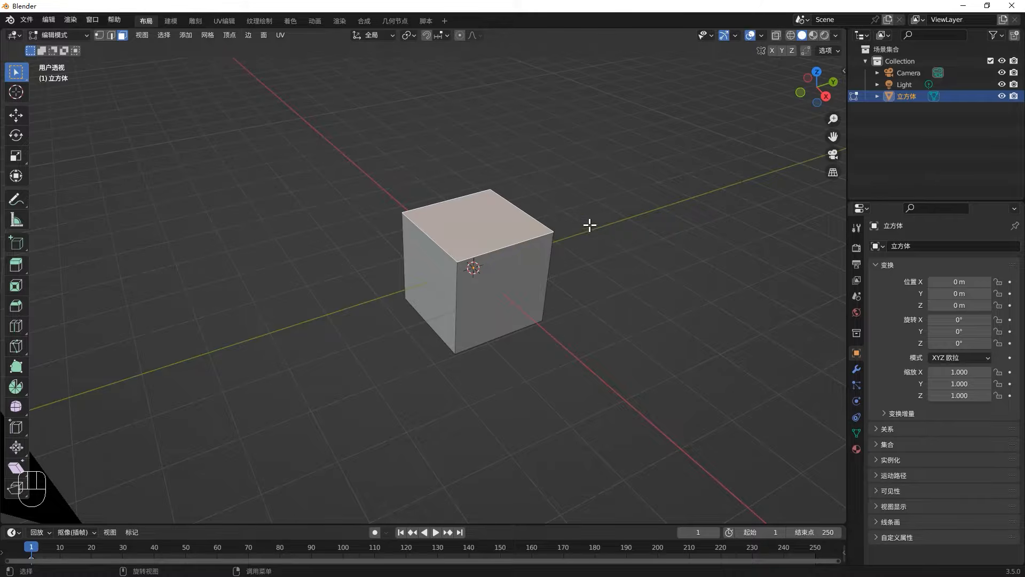
{"action": "key", "text": "g"}
{"action": "right_click", "coordinate": [600, 167]}
Move the top face's front corner vertex inward to expose the duplicate geometry, and undo the move and the vertex selection.
{"action": "key", "text": "1"}
{"action": "left_click", "coordinate": [457, 260]}
{"action": "key", "text": "g"}
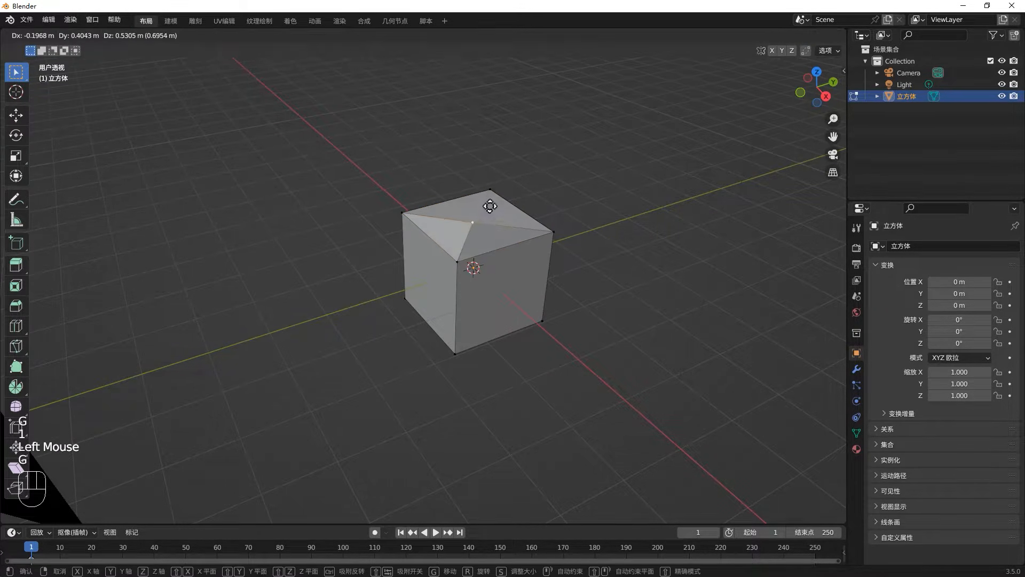
{"action": "left_click", "coordinate": [515, 188]}
{"action": "mouse_move", "coordinate": [570, 265]}
{"action": "middle_mouse_down"}
{"action": "mouse_move", "coordinate": [522, 256]}
{"action": "mouse_move", "coordinate": [582, 263]}
{"action": "mouse_move", "coordinate": [550, 267]}
{"action": "middle_mouse_up"}
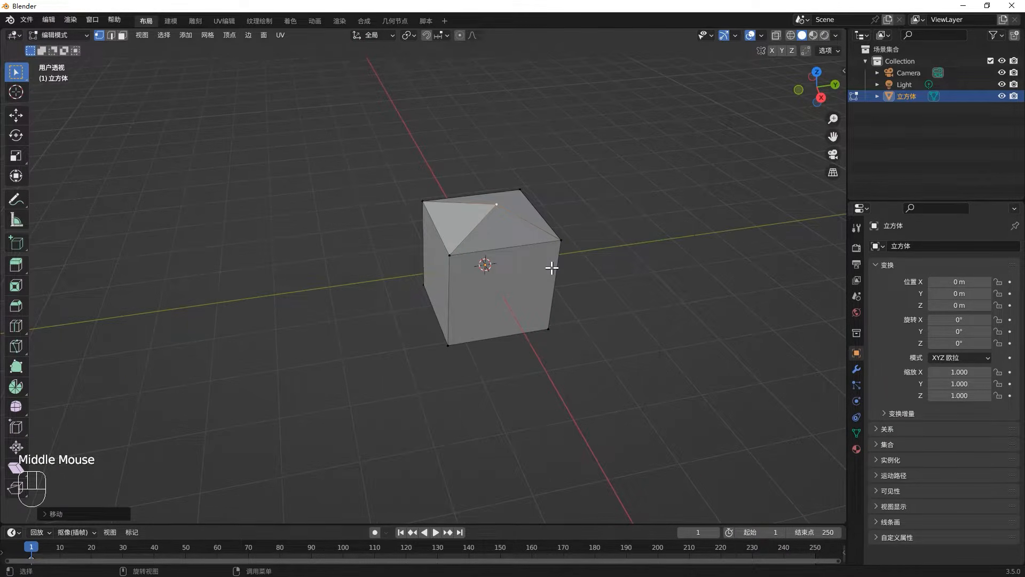
{"action": "key", "text": "ctrl+z"}
{"action": "key", "text": "ctrl+z"}
{"action": "key", "text": "ctrl+z"}
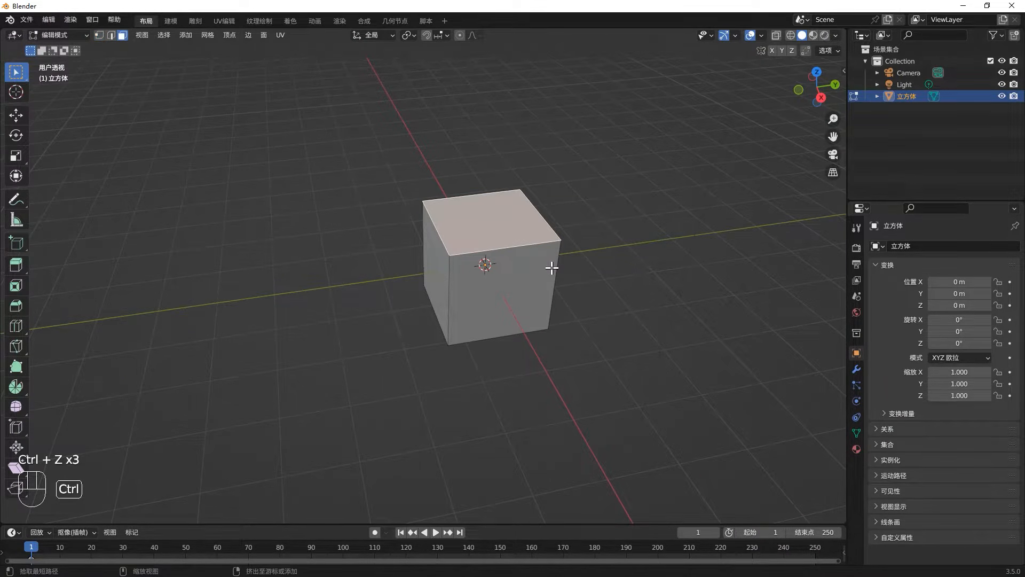
{"action": "key", "text": "g"}
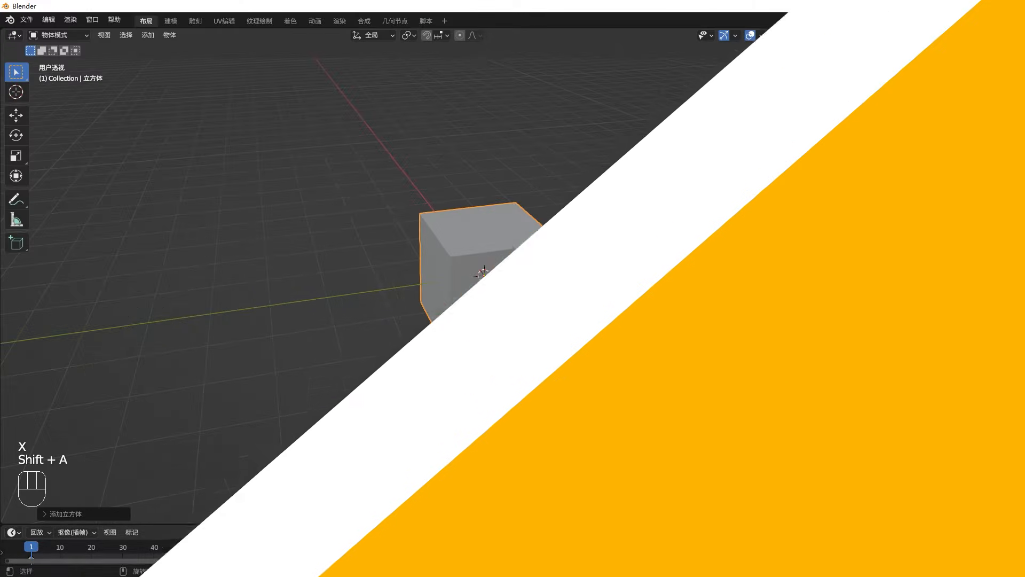
Enter Edit Mode on the fresh cube and inset its top face.
{"action": "key", "text": "Tab"}
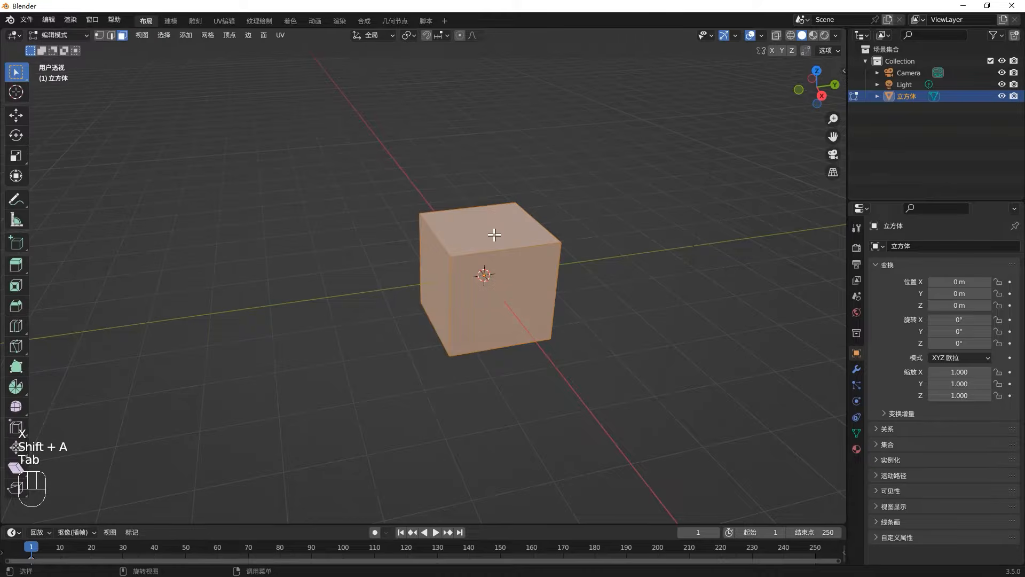
{"action": "left_click", "coordinate": [494, 235]}
{"action": "middle_click_drag", "start_coordinate": [495, 235], "coordinate": [534, 255]}
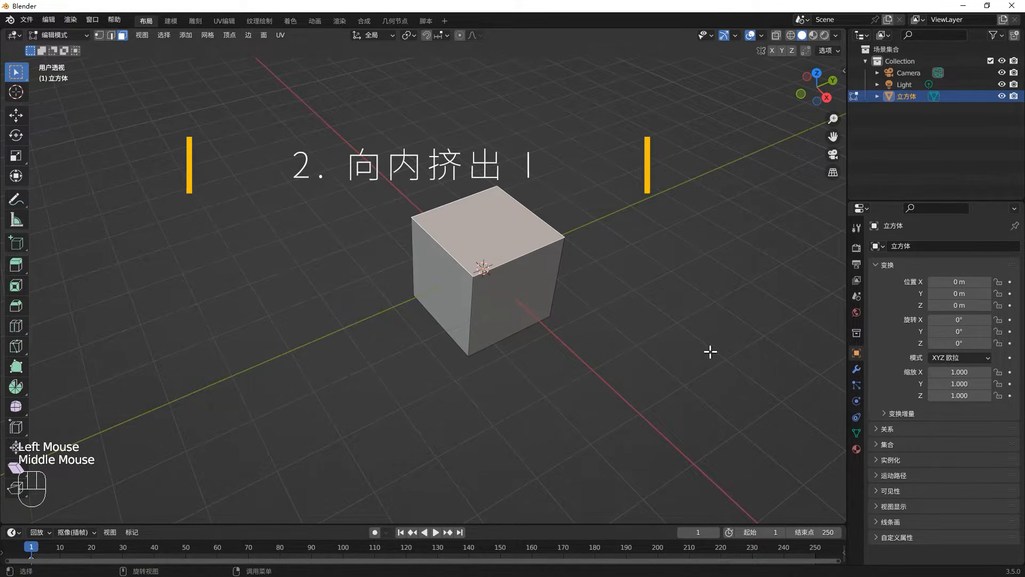
{"action": "key", "text": "i"}
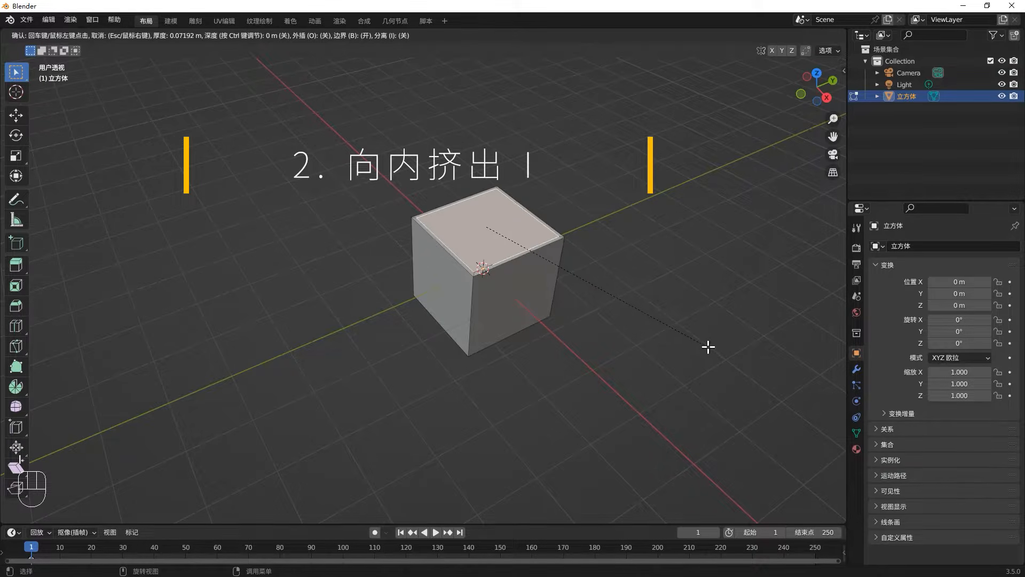
{"action": "left_click", "coordinate": [688, 335]}
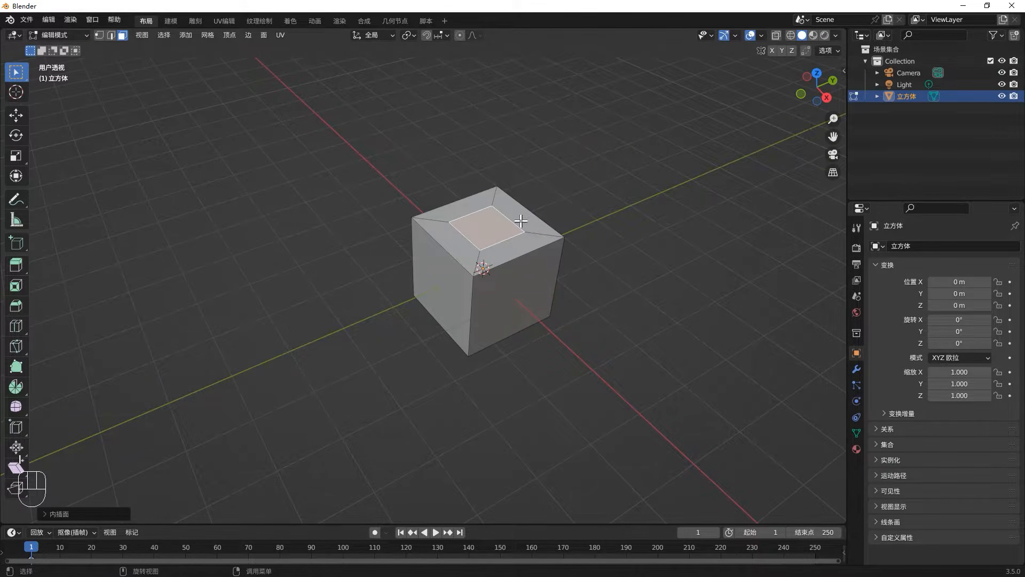
Inset the inner top face again by about 0.17 m, and start a third inset but cancel its thickness.
{"action": "scroll", "coordinate": [520, 221], "scroll_direction": "up", "scroll_amount": 4}
{"action": "key", "text": "i"}
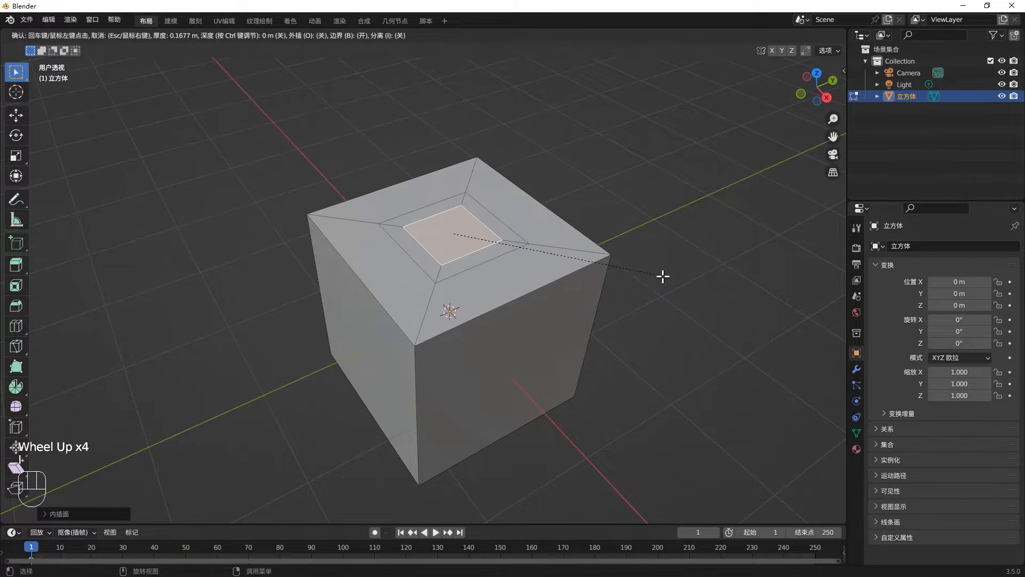
{"action": "left_click", "coordinate": [636, 277]}
{"action": "key", "text": "i"}
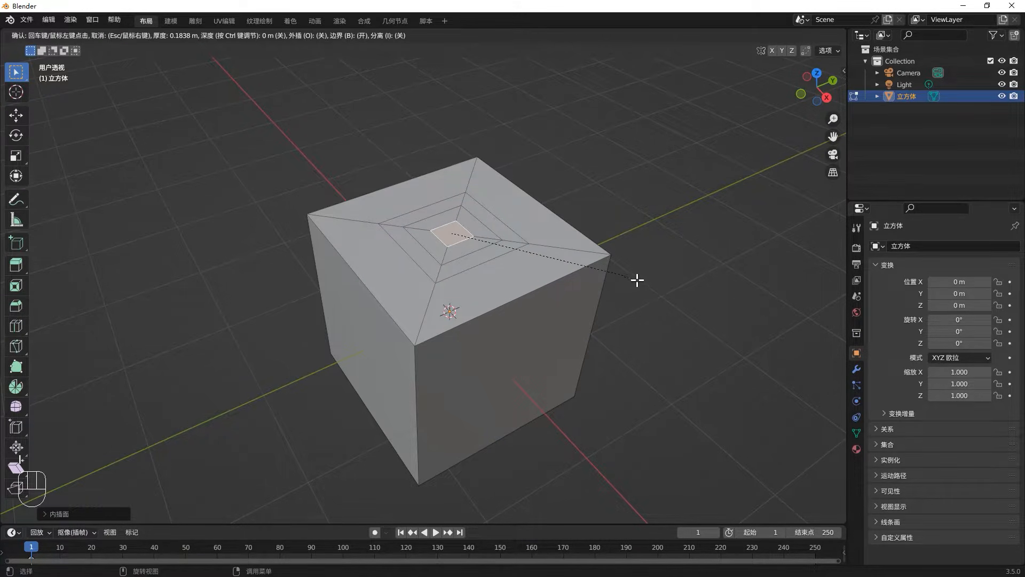
{"action": "right_click", "coordinate": [636, 279]}
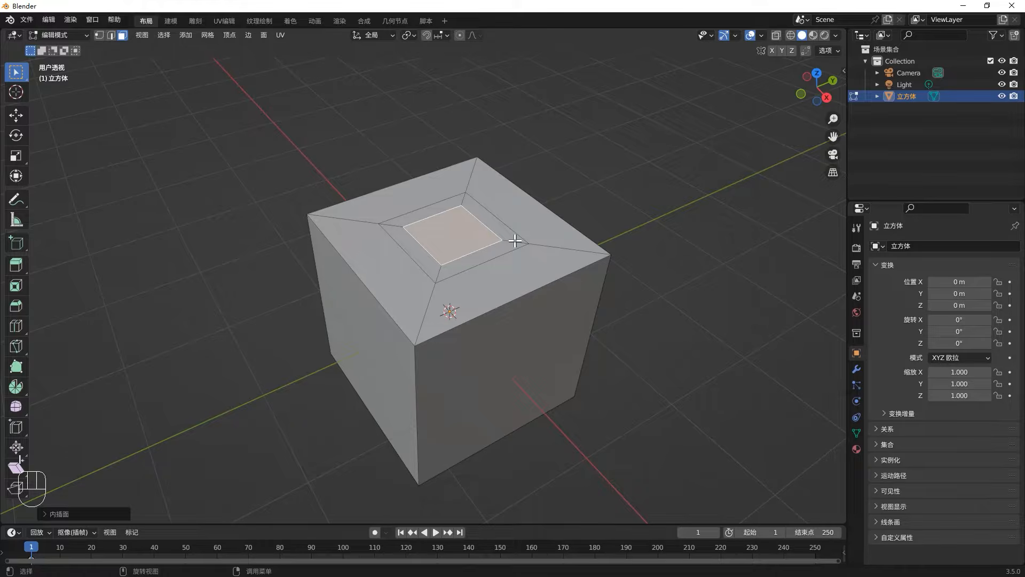
Try moving one corner vertex of the innermost inset face, and cancel the move.
{"action": "key", "text": "1"}
{"action": "left_click", "coordinate": [506, 240]}
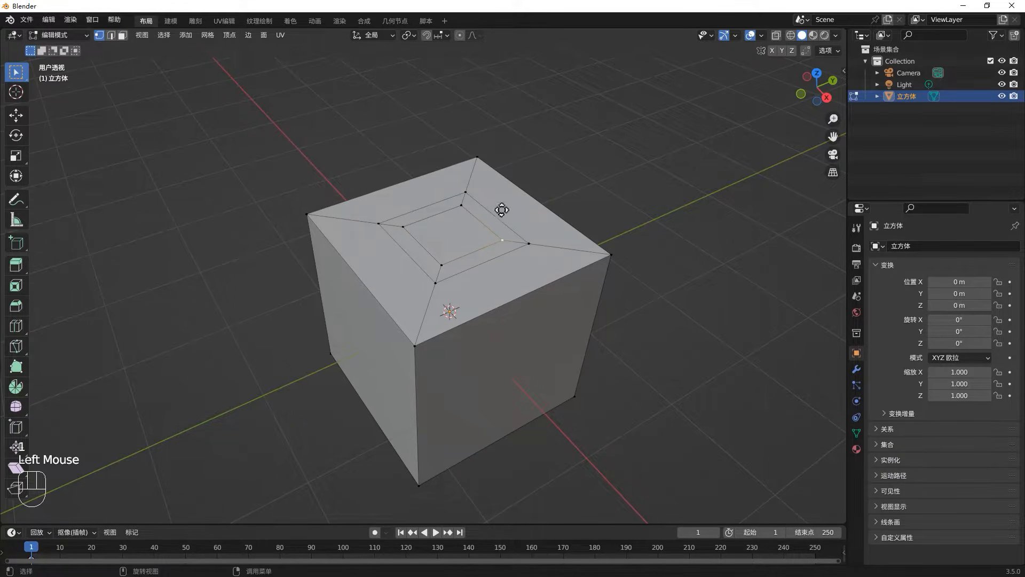
{"action": "key", "text": "g"}
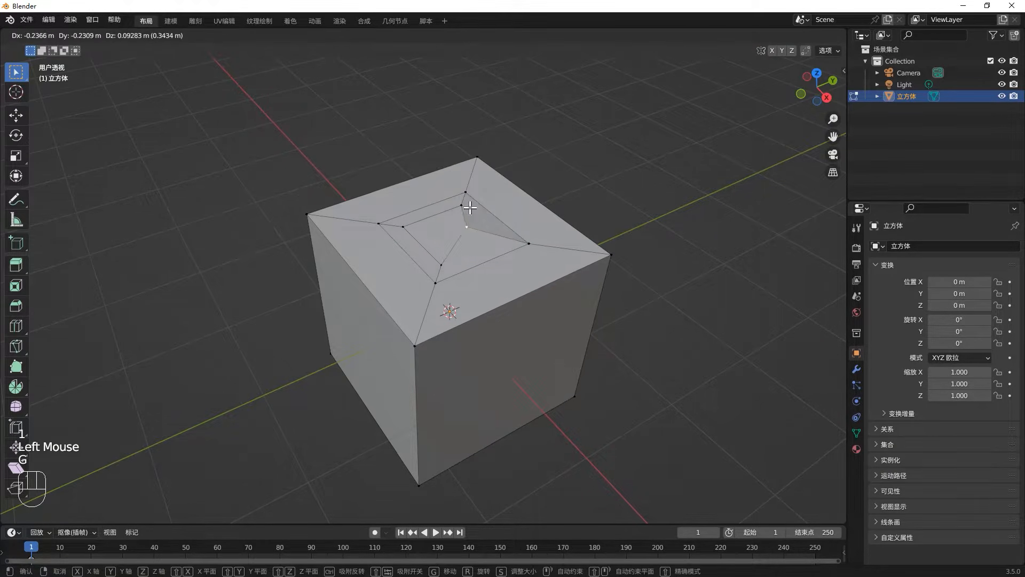
{"action": "key", "text": "Escape"}
Bevel the cube's top edge on the +X side with a width of 0.224 m and 10 segments.
{"action": "middle_click_drag", "start_coordinate": [480, 224], "coordinate": [500, 280]}
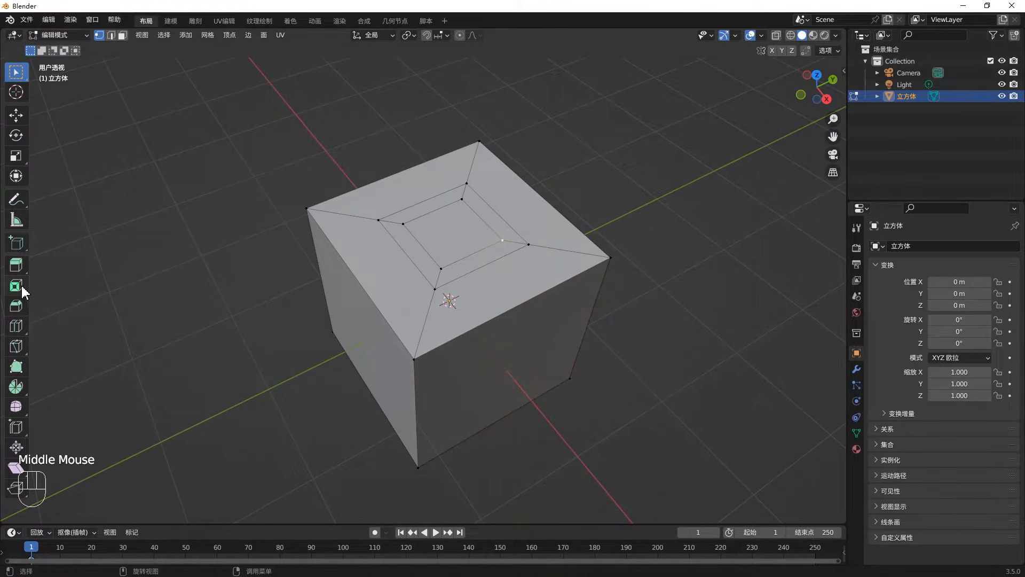
{"action": "left_click", "coordinate": [486, 323]}
{"action": "middle_click_drag", "start_coordinate": [488, 320], "coordinate": [547, 312]}
{"action": "left_click", "coordinate": [460, 339]}
{"action": "key", "text": "2"}
{"action": "left_click", "coordinate": [517, 297]}
{"action": "key", "text": "ctrl+b"}
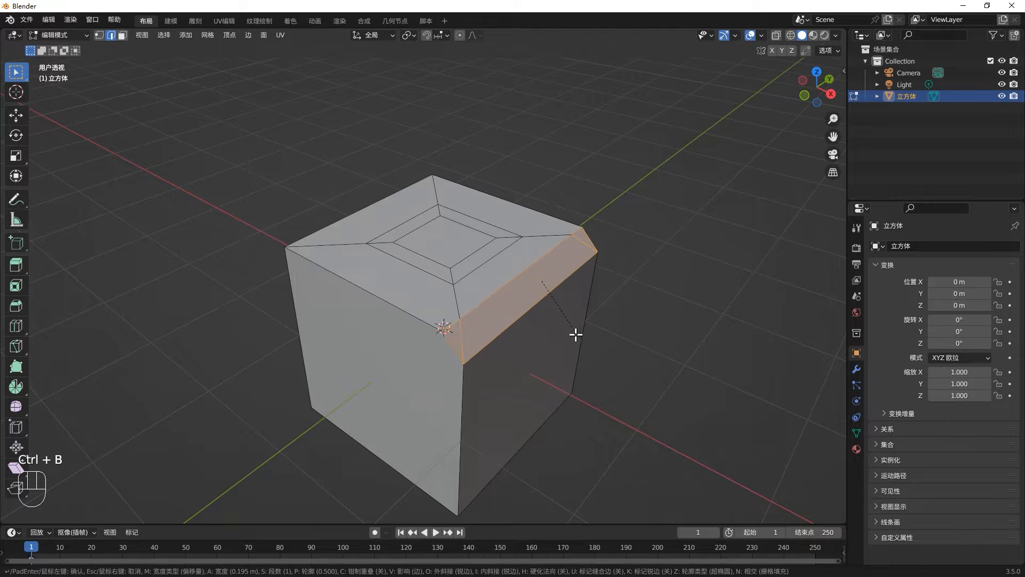
{"action": "scroll", "coordinate": [588, 332], "scroll_direction": "up", "scroll_amount": 8}
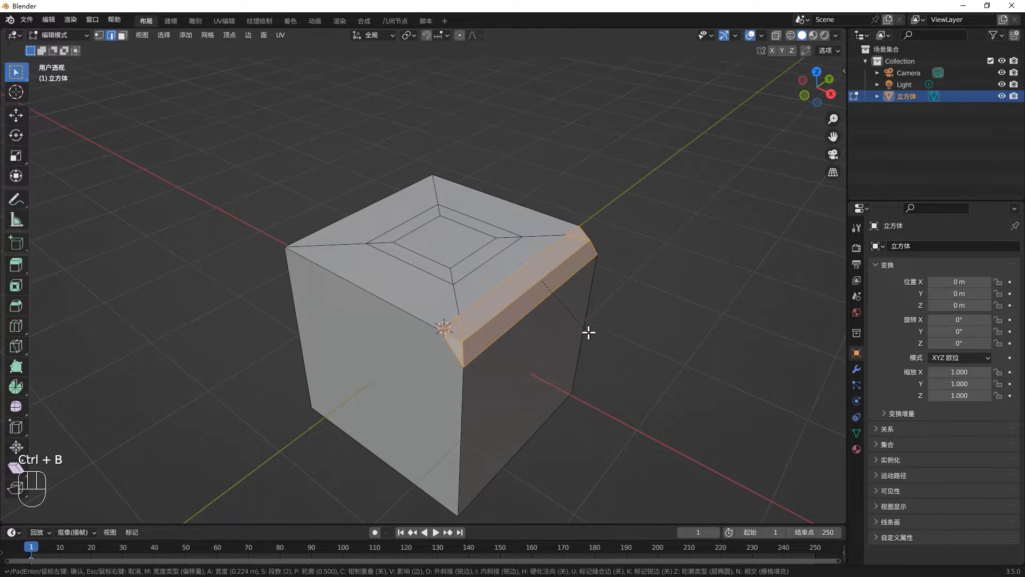
{"action": "left_click", "coordinate": [588, 333]}
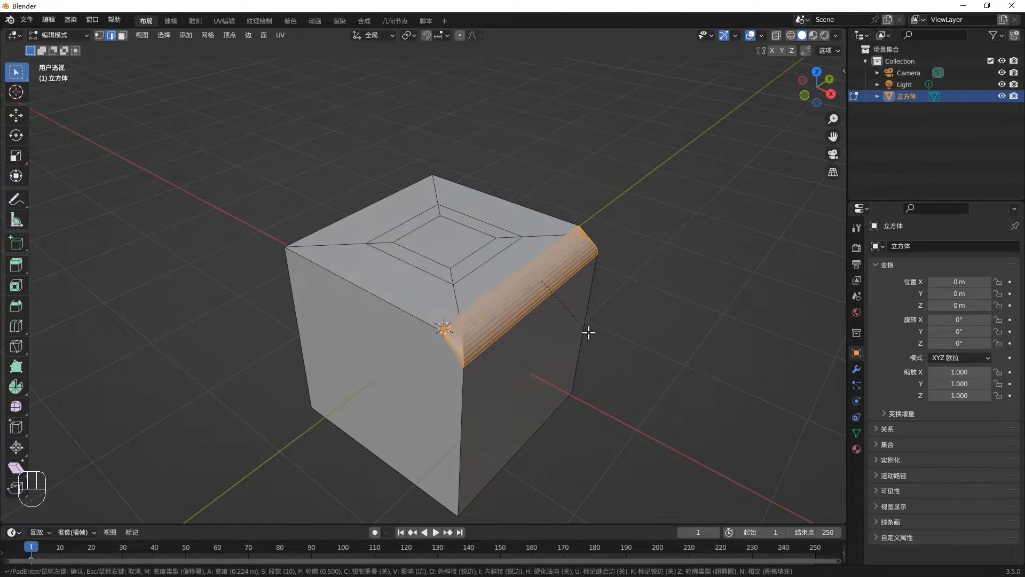
Bevel the front vertical edge below the beveled corner with a width of 0.187 m and 2 segments.
{"action": "scroll", "coordinate": [540, 351], "scroll_direction": "up", "scroll_amount": 3}
{"action": "middle_click_drag", "start_coordinate": [540, 350], "coordinate": [555, 326]}
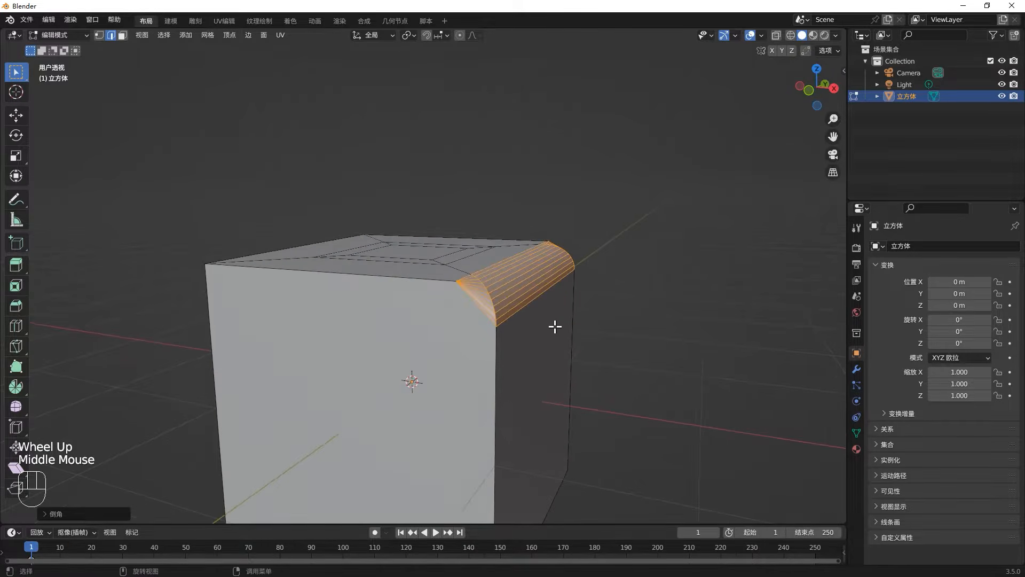
{"action": "middle_click_drag", "start_coordinate": [526, 404], "coordinate": [590, 258], "text": "shift"}
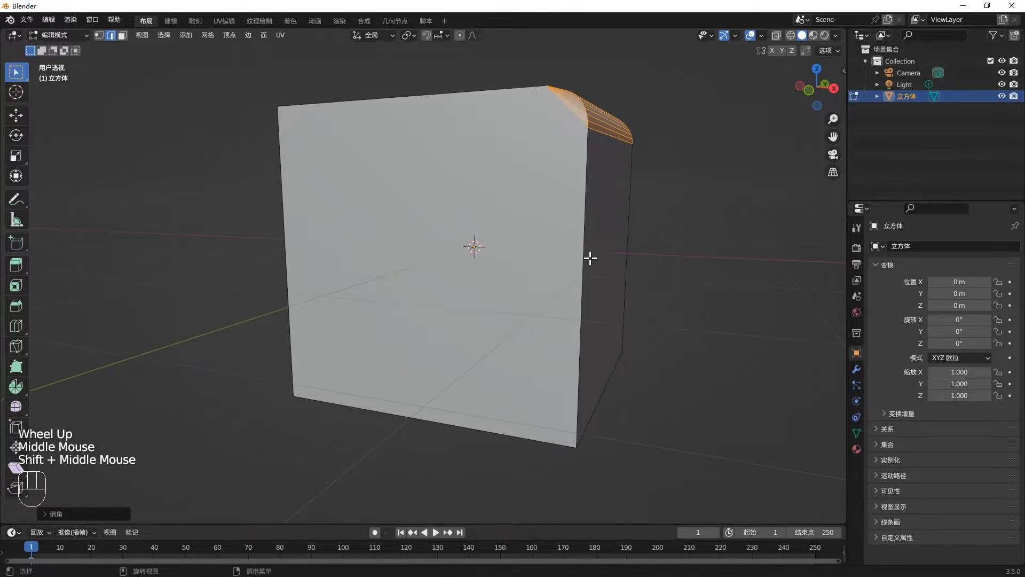
{"action": "left_click", "coordinate": [591, 260]}
{"action": "key", "text": "ctrl+b"}
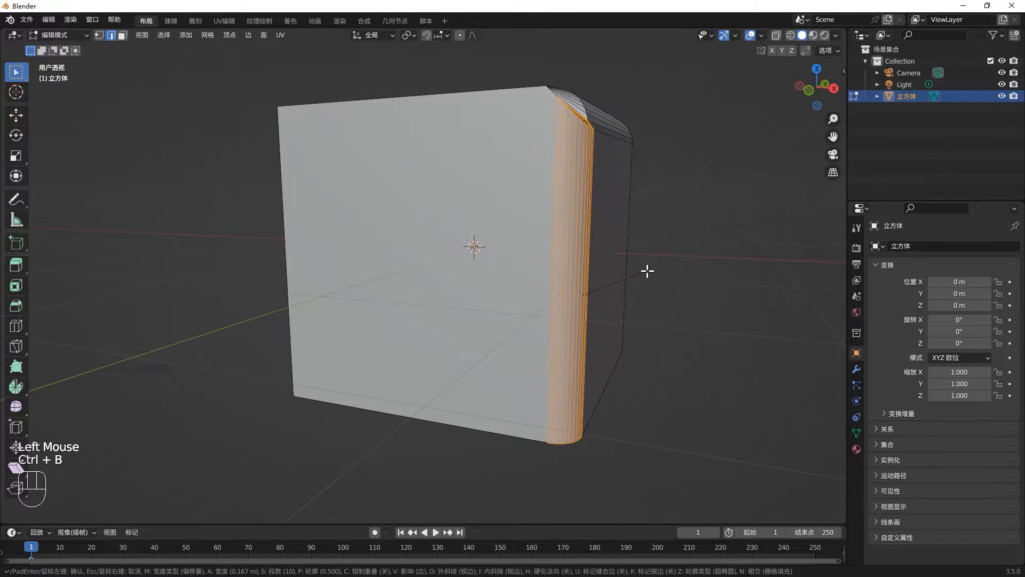
{"action": "scroll", "coordinate": [649, 266], "scroll_direction": "up", "scroll_amount": 3}
{"action": "scroll", "coordinate": [649, 265], "scroll_direction": "down", "scroll_amount": 8}
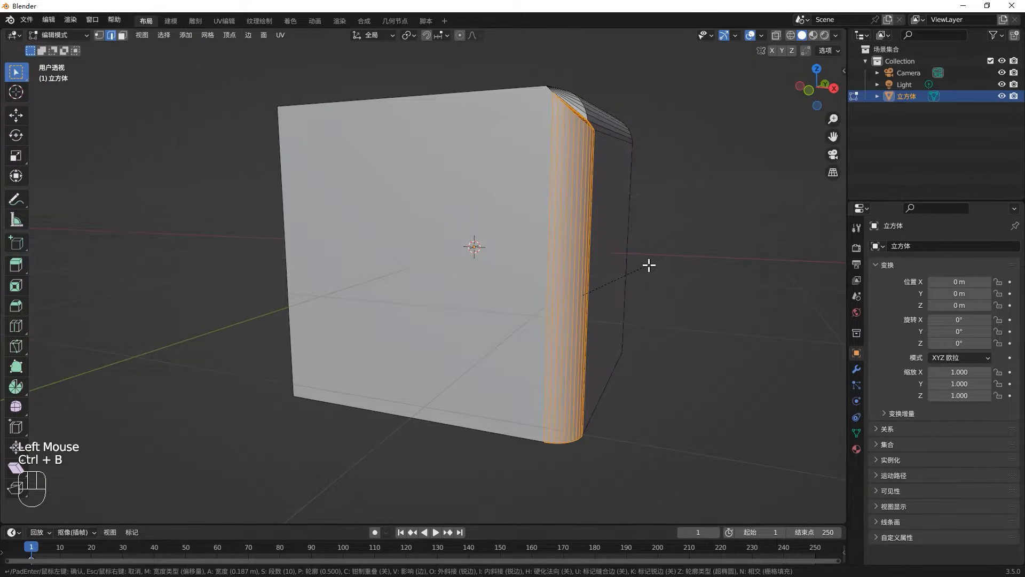
{"action": "scroll", "coordinate": [649, 266], "scroll_direction": "down", "scroll_amount": 3}
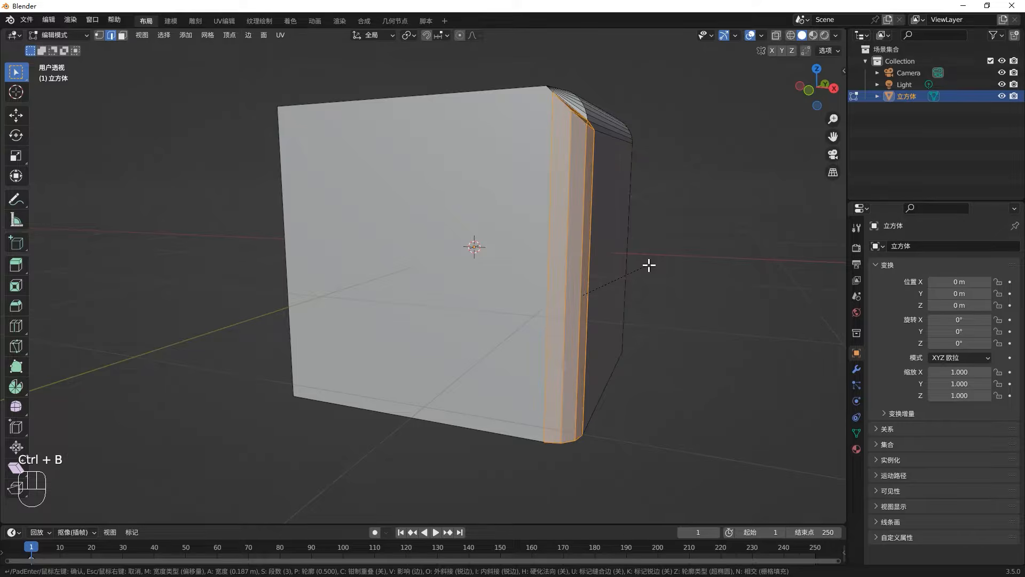
{"action": "left_click", "coordinate": [649, 265]}
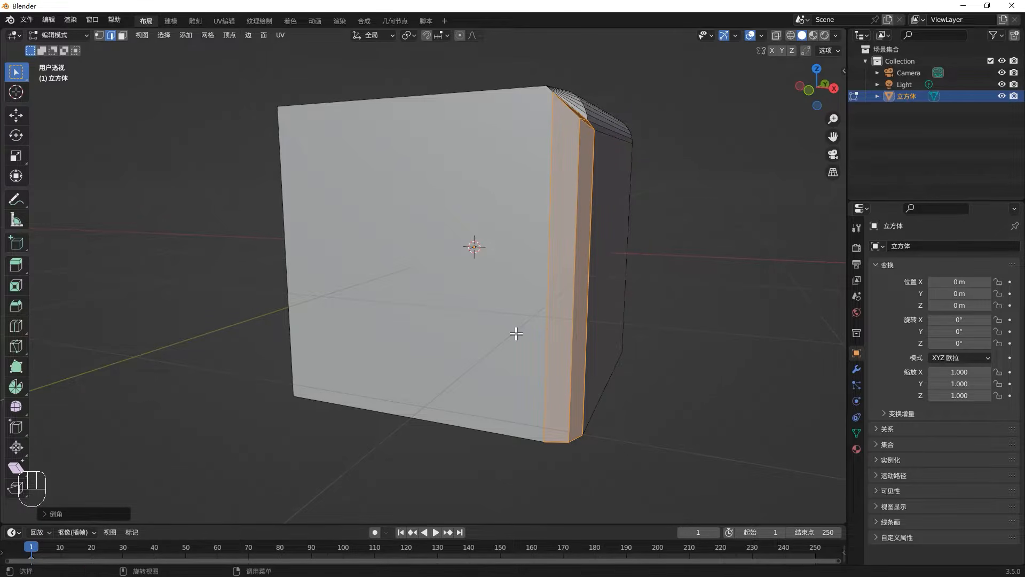
Set the vertical edge bevel to 13 segments and reduce the count stepwise to 9.
{"action": "left_click", "coordinate": [94, 508]}
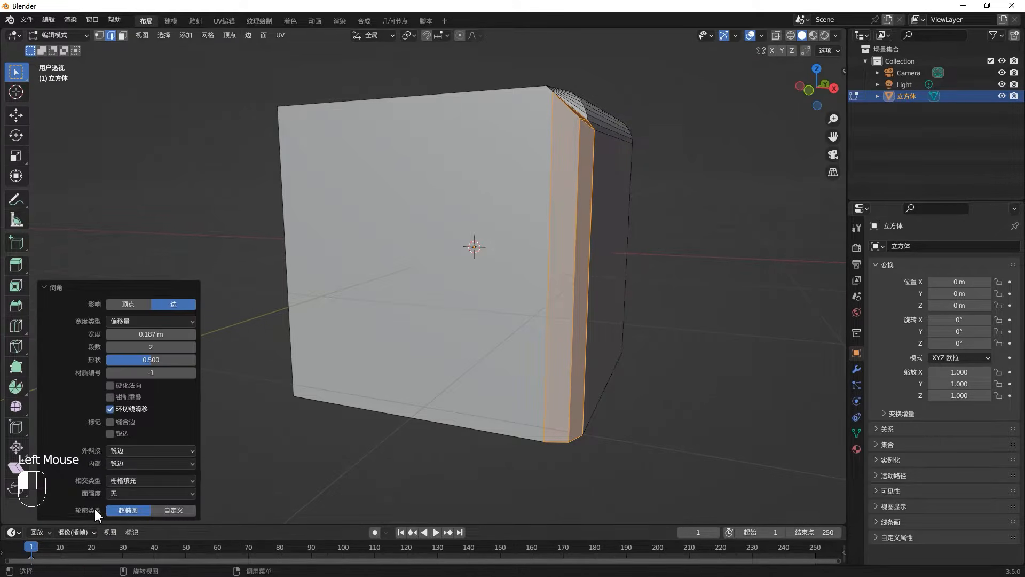
{"action": "double_click", "coordinate": [160, 347]}
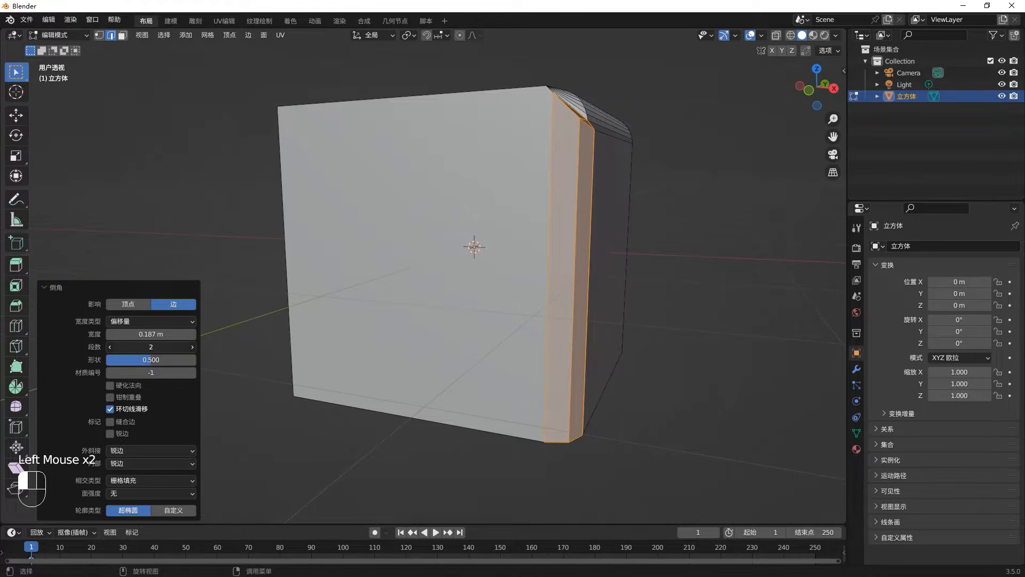
{"action": "type", "text": "13"}
{"action": "key", "text": "Return"}
{"action": "double_click", "coordinate": [110, 346]}
{"action": "left_click", "coordinate": [109, 347]}
{"action": "left_click", "coordinate": [110, 347]}
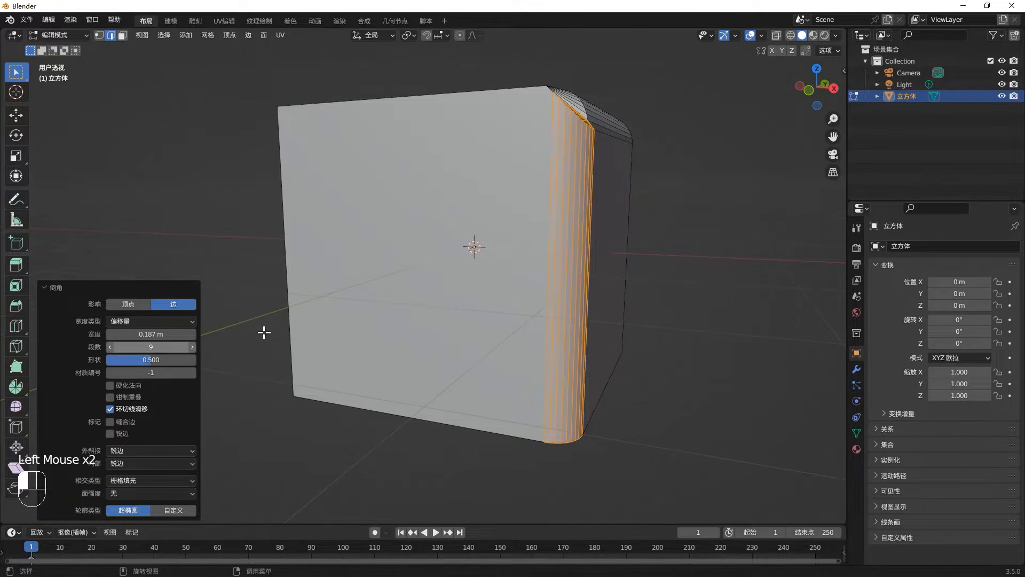
Add a single centred loop cut across the beveled cube's top, without sliding it.
{"action": "middle_click_drag", "start_coordinate": [606, 267], "coordinate": [574, 335]}
{"action": "scroll", "coordinate": [578, 346], "scroll_direction": "down", "scroll_amount": 3}
{"action": "key", "text": "Tab"}
{"action": "key", "text": "Tab"}
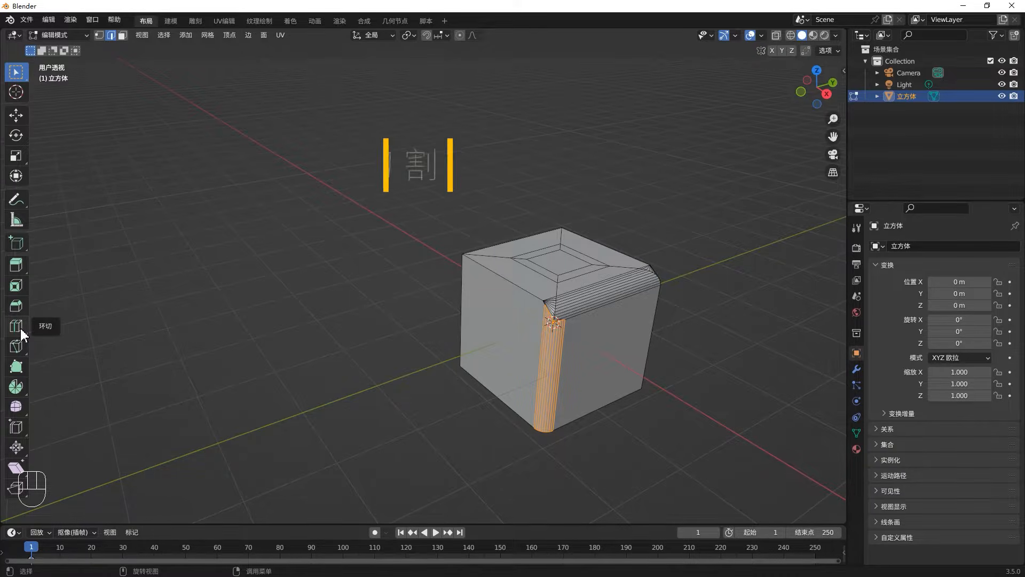
{"action": "key", "text": "ctrl+r"}
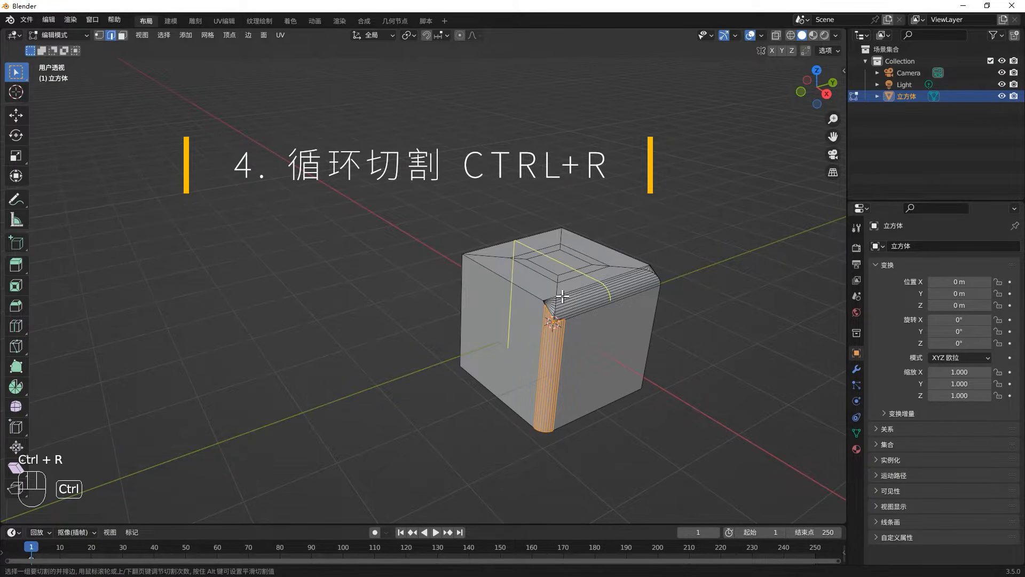
{"action": "left_click", "coordinate": [564, 293]}
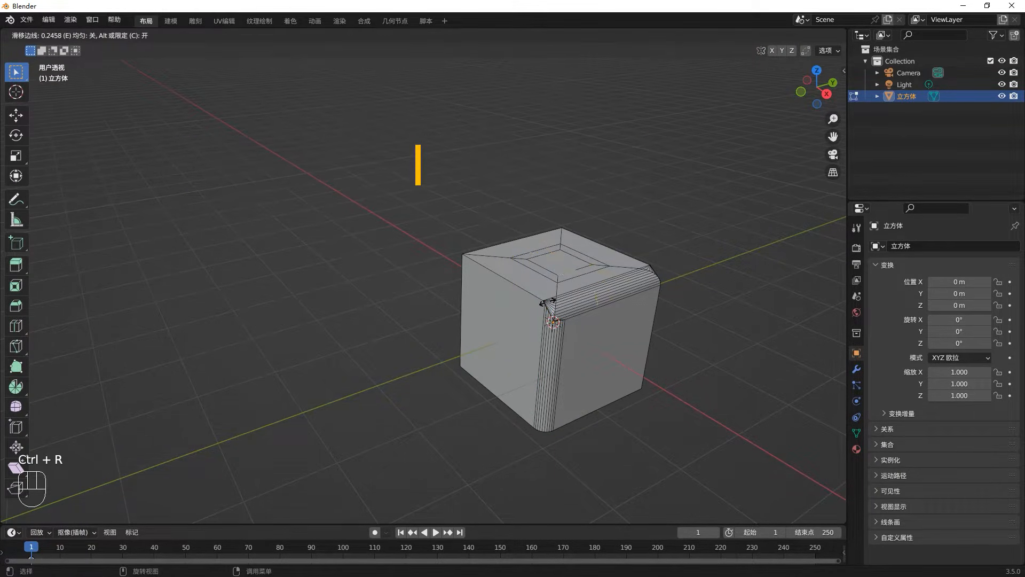
{"action": "right_click", "coordinate": [566, 287]}
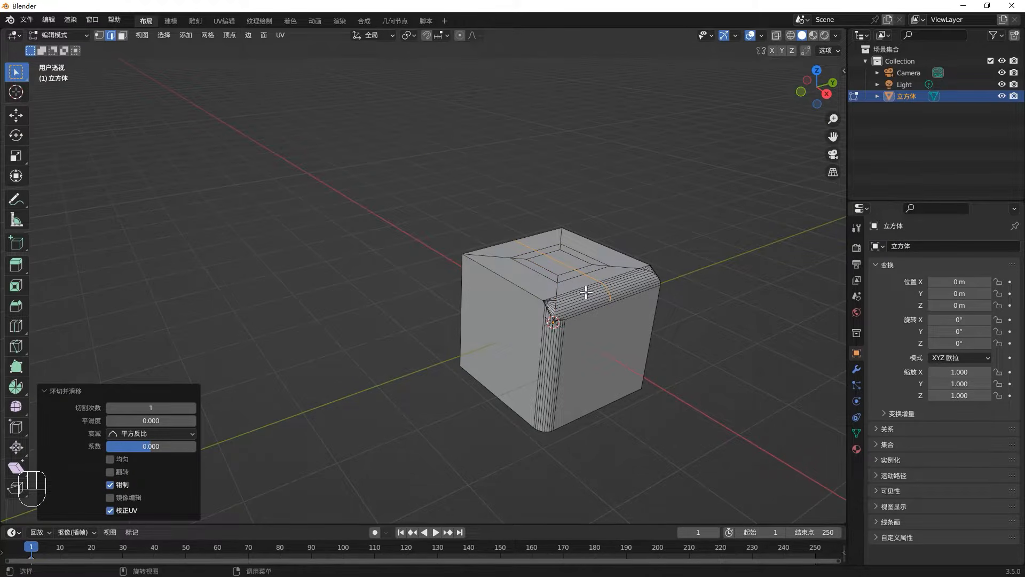
Delete the beveled cube in Object Mode and add a new cube at the world origin.
{"action": "key", "text": "Tab"}
{"action": "key", "text": "x"}
{"action": "left_click", "coordinate": [585, 291]}
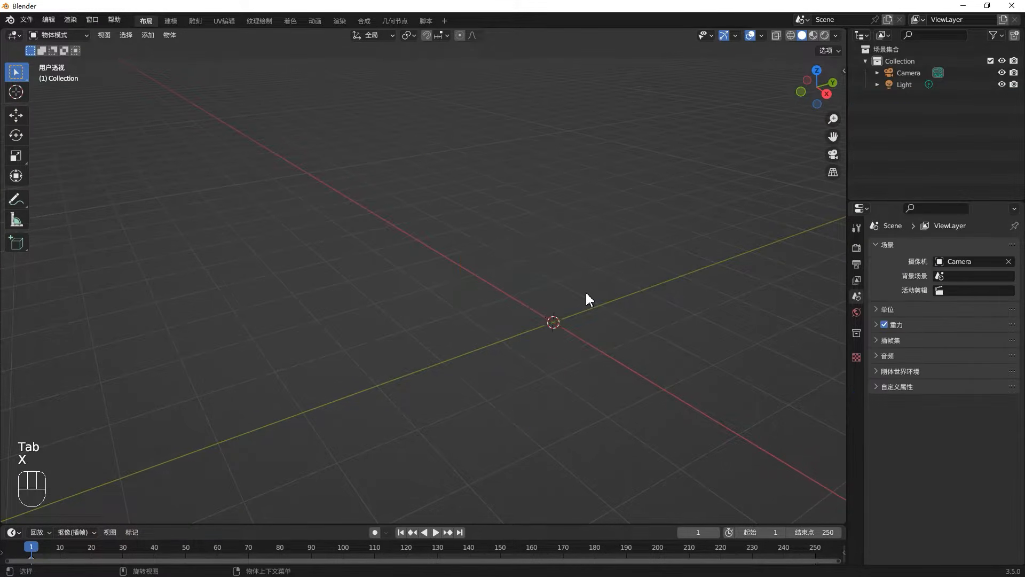
{"action": "key", "text": "shift+a"}
{"action": "mouse_move", "coordinate": [587, 297]}
{"action": "left_click", "coordinate": [639, 302]}
Enter Edit Mode on the new cube and add three evenly spaced, unslid loop cuts dividing it along the Y axis.
{"action": "key", "text": "Tab"}
{"action": "key", "text": "ctrl+r"}
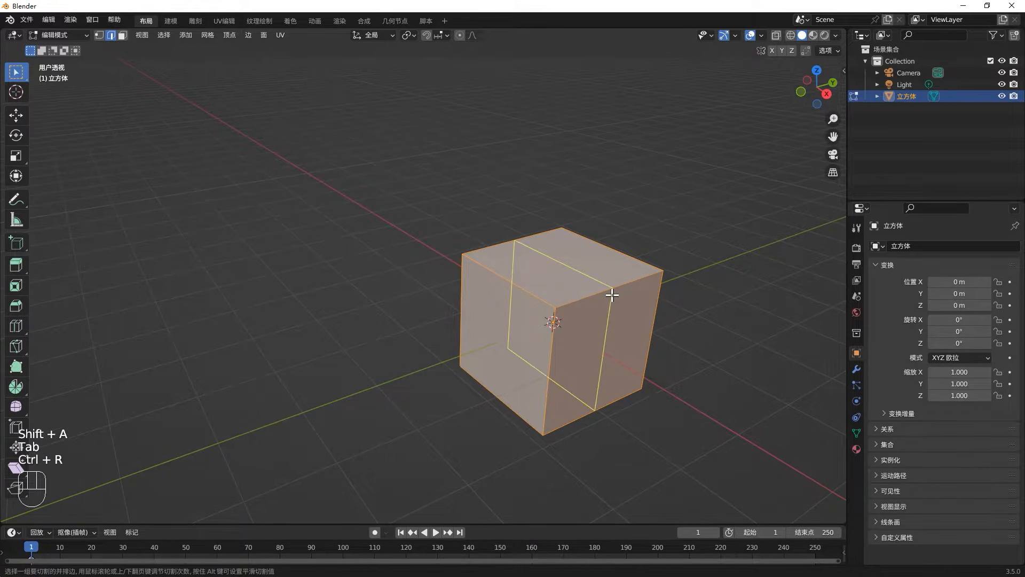
{"action": "scroll", "coordinate": [596, 279], "scroll_direction": "up", "scroll_amount": 2}
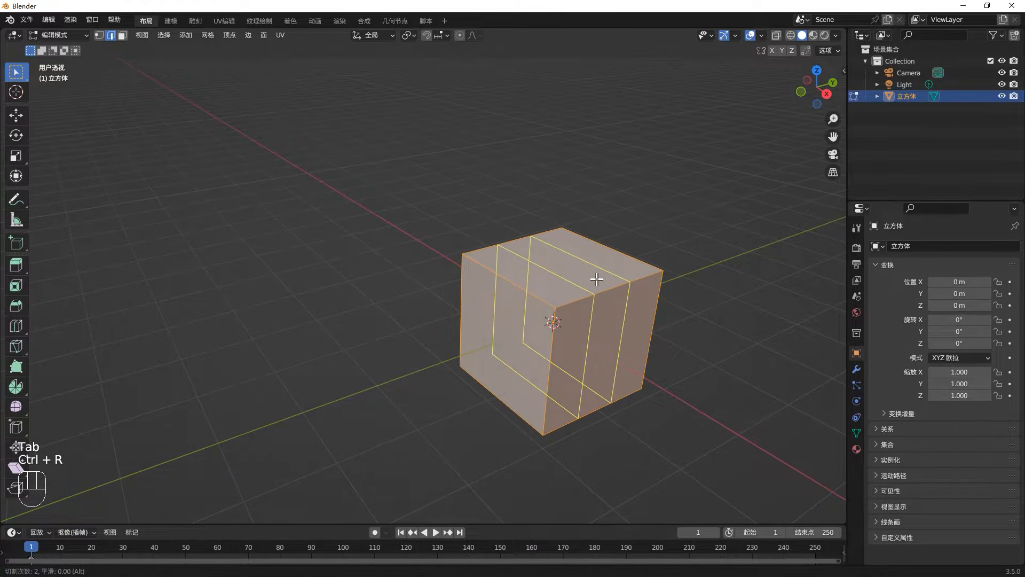
{"action": "scroll", "coordinate": [596, 279], "scroll_direction": "down", "scroll_amount": 2}
{"action": "scroll", "coordinate": [596, 279], "scroll_direction": "up", "scroll_amount": 2}
{"action": "left_click", "coordinate": [596, 278]}
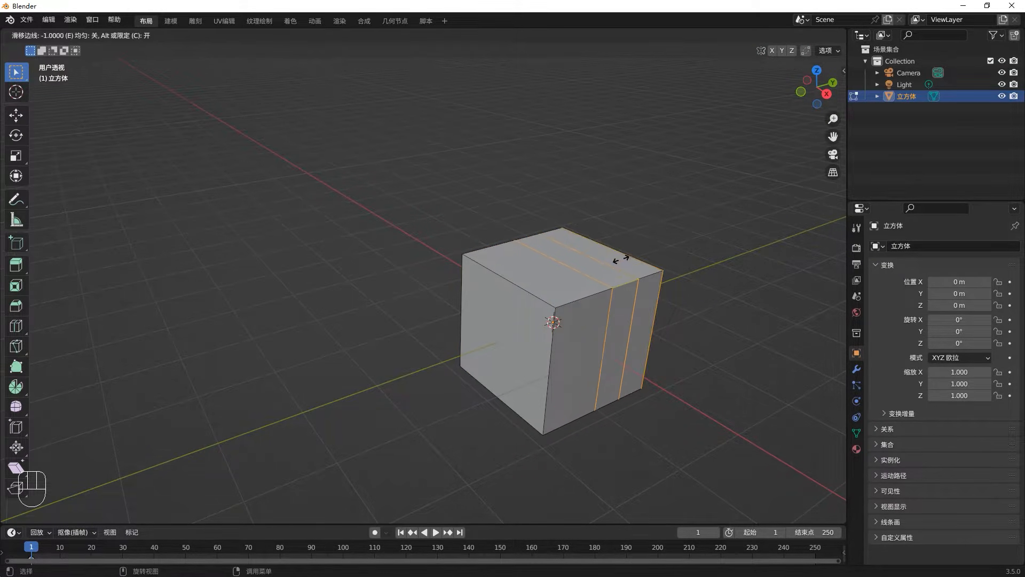
{"action": "right_click", "coordinate": [582, 277]}
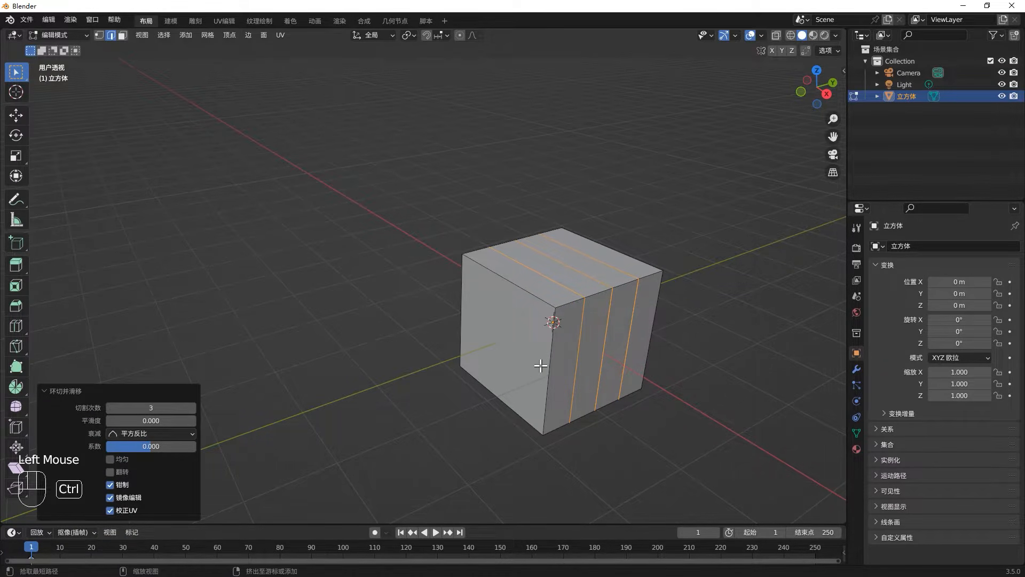
Add one horizontal loop cut around the cube at mid-height, without sliding it.
{"action": "key", "text": "ctrl+r"}
{"action": "left_click", "coordinate": [543, 358]}
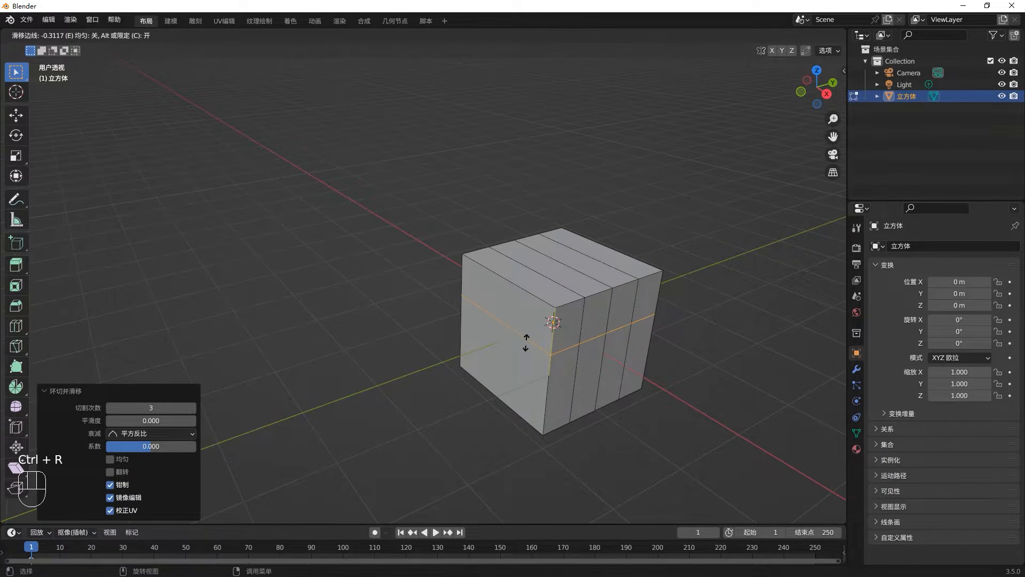
{"action": "right_click", "coordinate": [526, 342]}
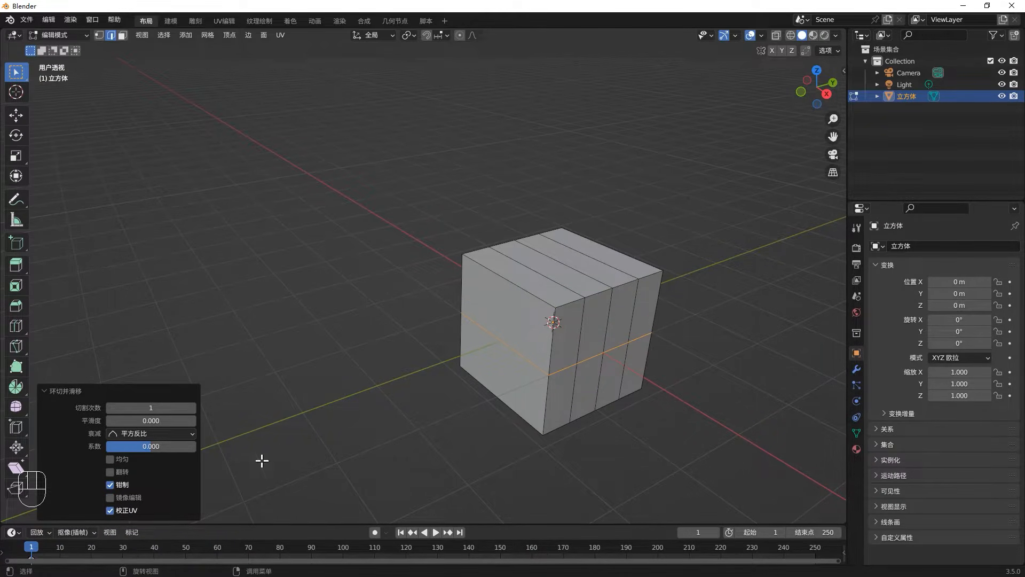
Add a horizontal loop cut in the cube's upper half, slid towards the top face by a factor of about -0.659.
{"action": "key", "text": "ctrl+r"}
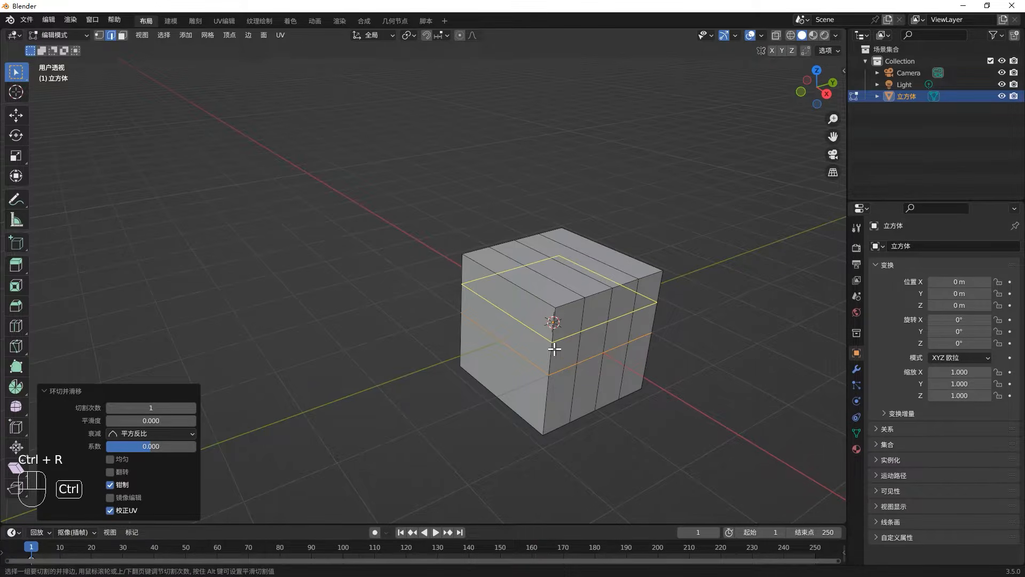
{"action": "left_click", "coordinate": [555, 349]}
{"action": "left_click", "coordinate": [547, 379]}
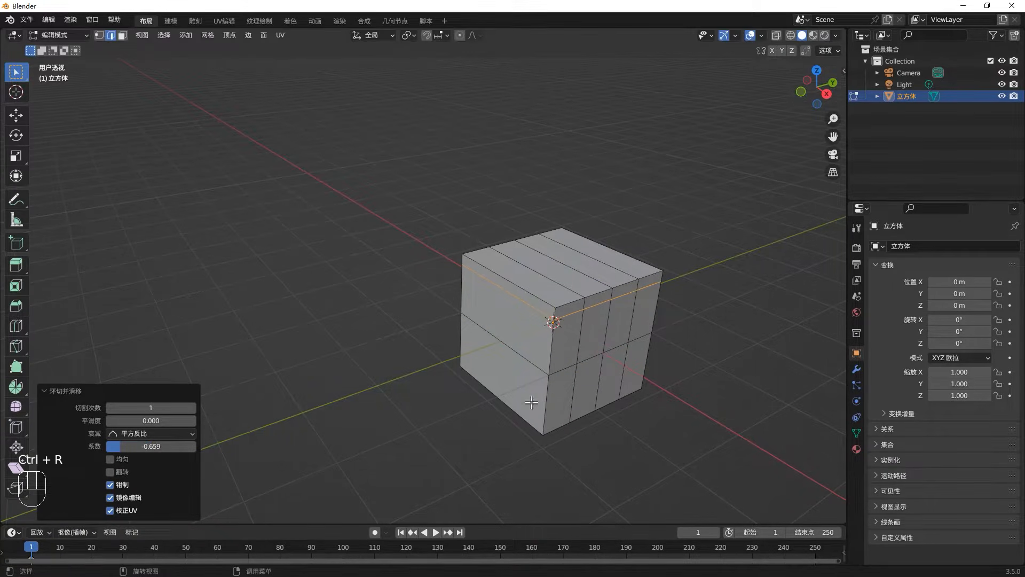
{"action": "mouse_move", "coordinate": [573, 347]}
{"action": "middle_mouse_down"}
{"action": "mouse_move", "coordinate": [494, 348]}
{"action": "mouse_move", "coordinate": [550, 320]}
{"action": "mouse_move", "coordinate": [576, 359]}
{"action": "middle_mouse_up"}
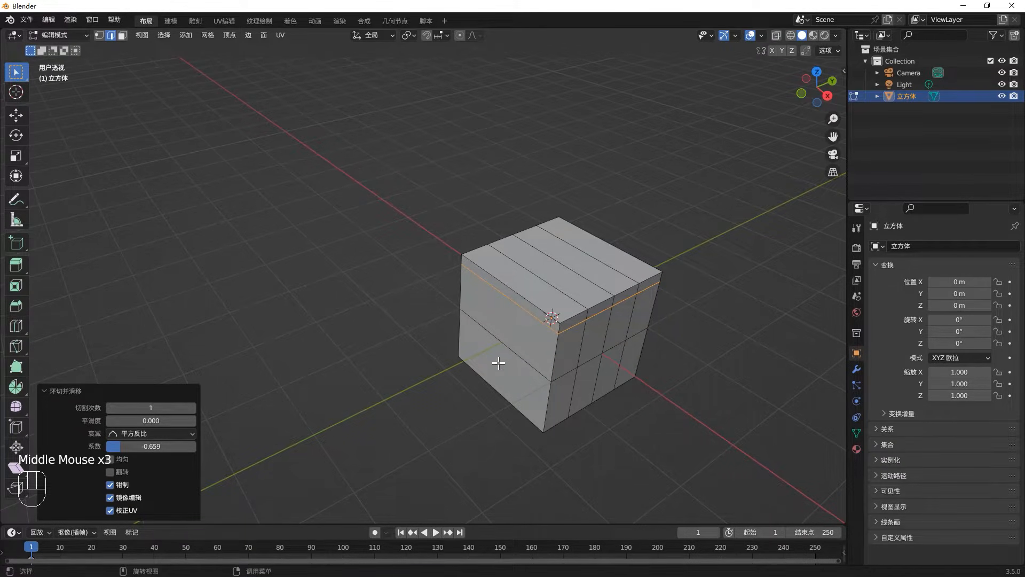
{"action": "middle_click_drag", "start_coordinate": [384, 320], "coordinate": [394, 323]}
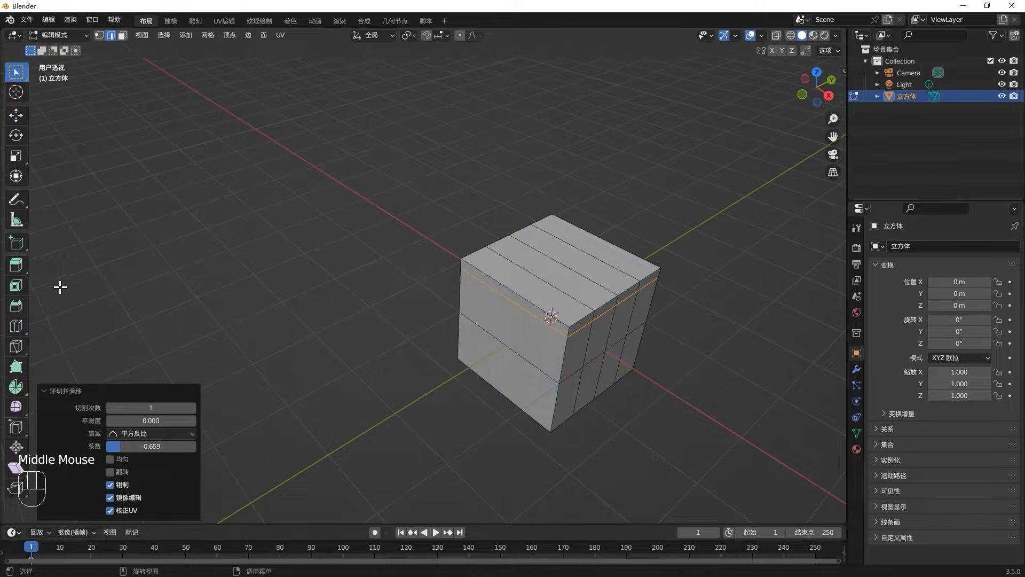
Return to Object Mode, delete the loop-cut cube, and add a new 2 m cube at the world origin.
{"action": "key", "text": "Tab"}
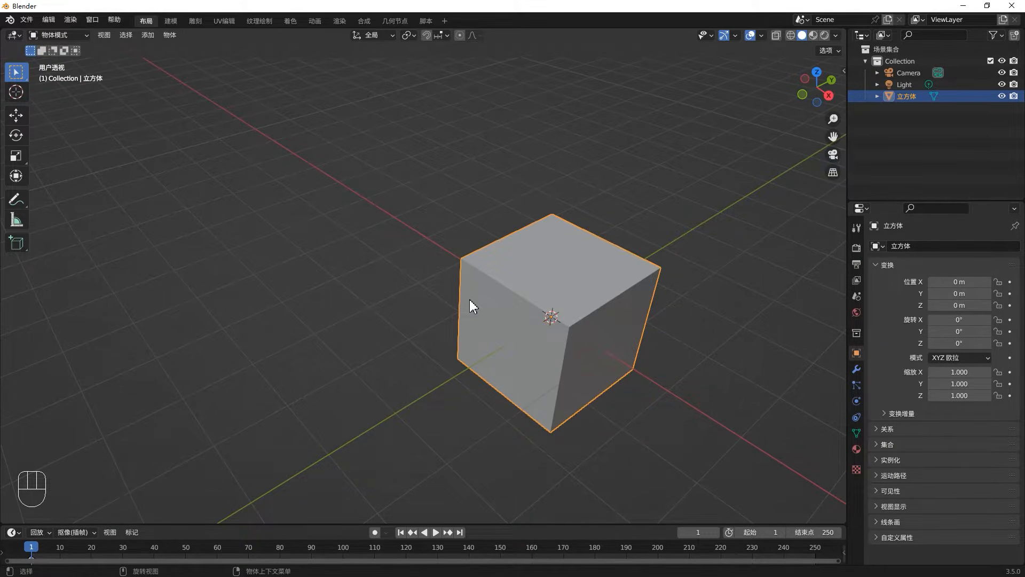
{"action": "key", "text": "x"}
{"action": "left_click", "coordinate": [519, 305]}
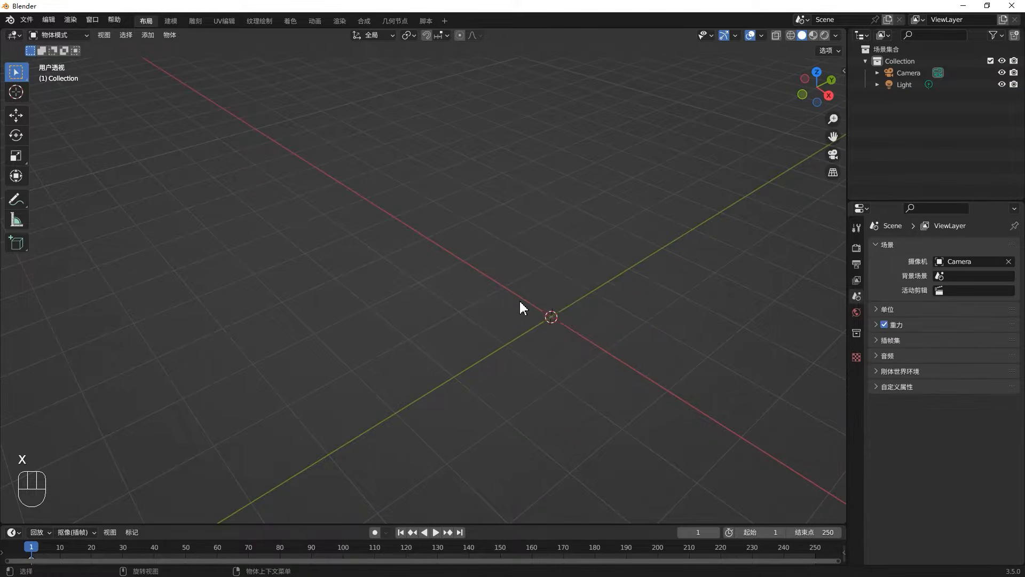
{"action": "key", "text": "shift+a"}
{"action": "mouse_move", "coordinate": [524, 301]}
{"action": "left_click", "coordinate": [564, 314]}
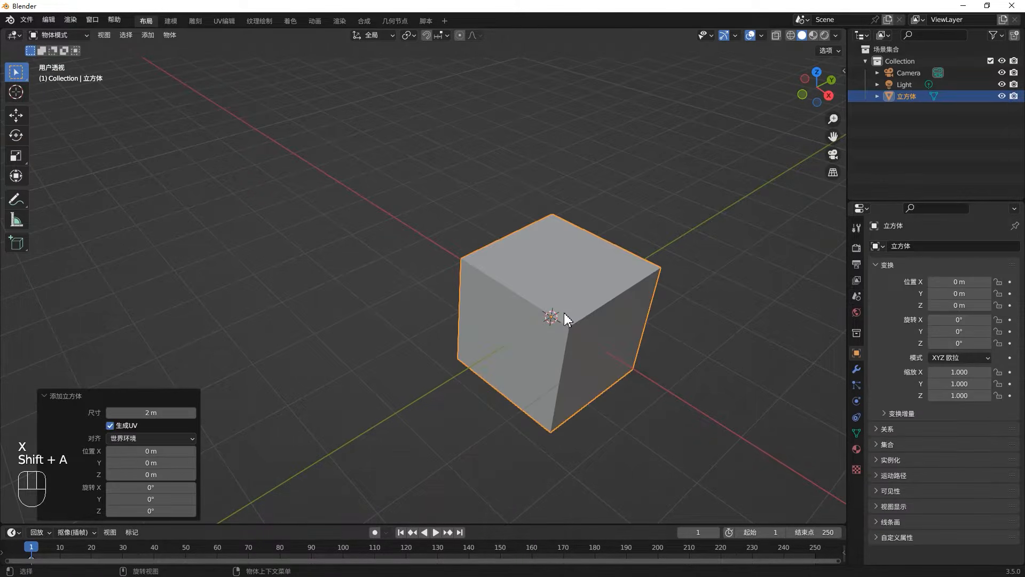
Move the cube well away from the origin and add a second 2 m cube at the world origin.
{"action": "key", "text": "g"}
{"action": "left_click", "coordinate": [323, 293]}
{"action": "key", "text": "shift+a"}
{"action": "mouse_move", "coordinate": [319, 282]}
{"action": "left_click", "coordinate": [374, 297]}
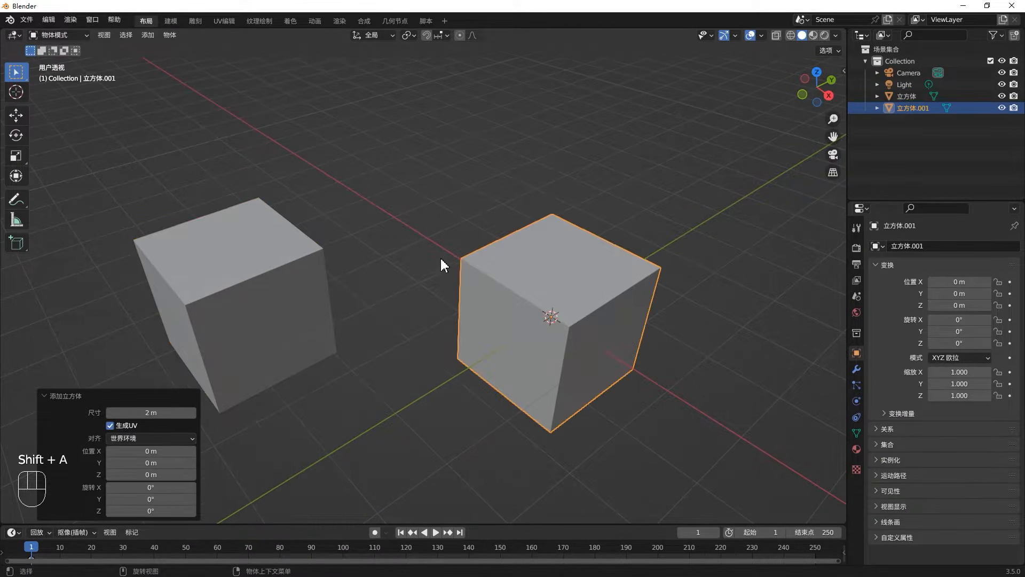
Duplicate the origin cube behind it, and duplicate that copy with an offset of about 2.62, 3.55 and 0.25 m in X, Y and Z.
{"action": "key", "text": "shift+d"}
{"action": "left_click", "coordinate": [410, 154]}
{"action": "key", "text": "shift+d"}
{"action": "left_click", "coordinate": [809, 212]}
{"action": "scroll", "coordinate": [639, 289], "scroll_direction": "down", "scroll_amount": 1}
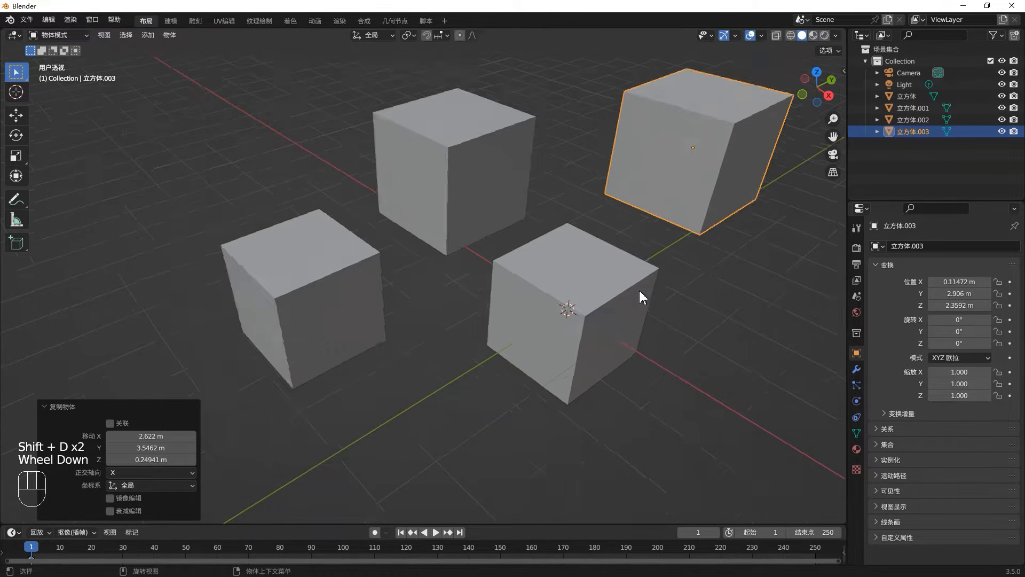
{"action": "middle_click_drag", "start_coordinate": [640, 289], "coordinate": [612, 297]}
{"action": "middle_click_drag", "start_coordinate": [612, 297], "coordinate": [586, 338], "text": "shift"}
{"action": "scroll", "coordinate": [585, 337], "scroll_direction": "down", "scroll_amount": 1}
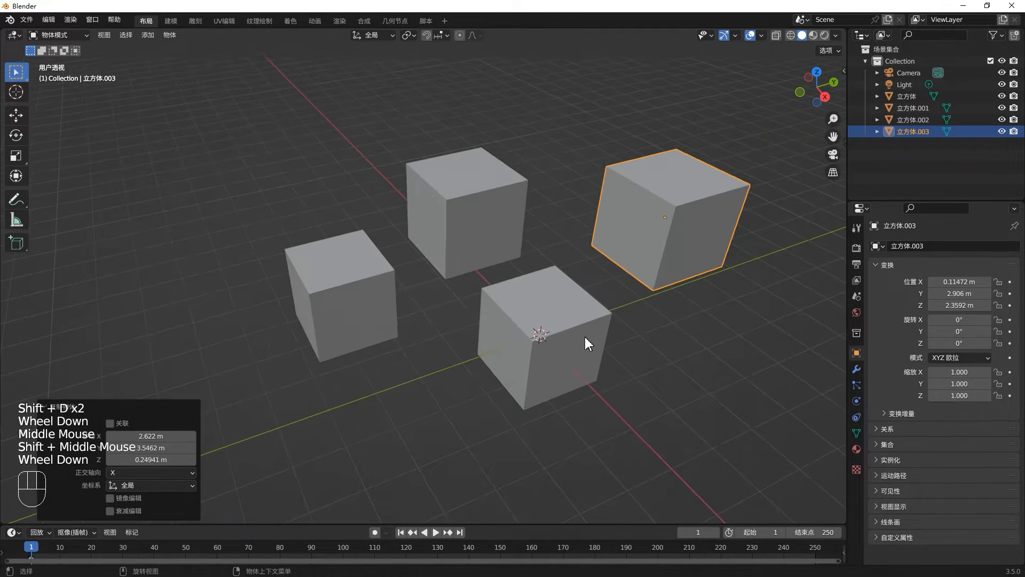
Enter Edit Mode on the cube at the origin and extrude one of its top edges outward about 1.28 m with Extrude Region.
{"action": "left_click", "coordinate": [541, 320]}
{"action": "key", "text": "Tab"}
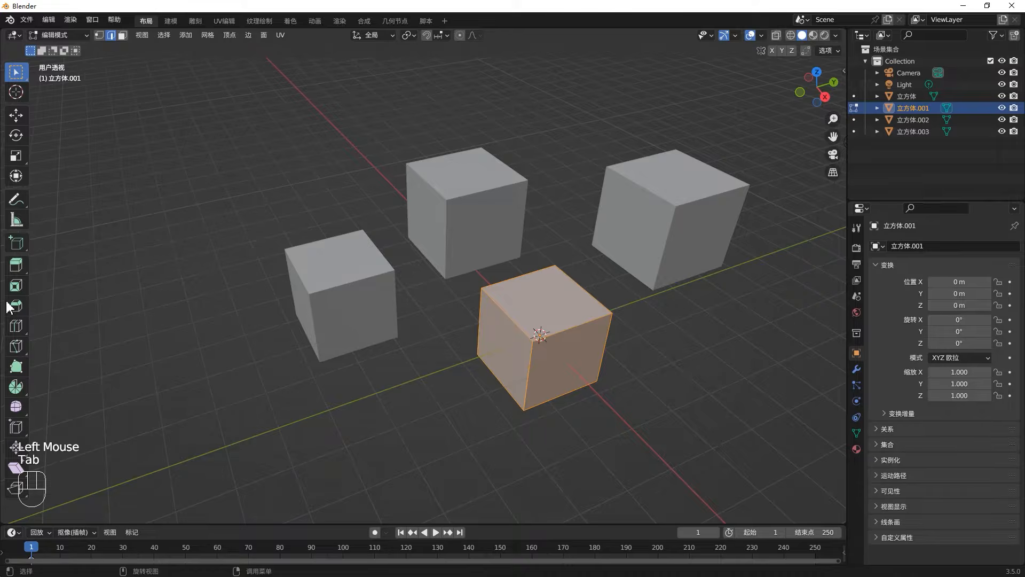
{"action": "left_click", "coordinate": [14, 267]}
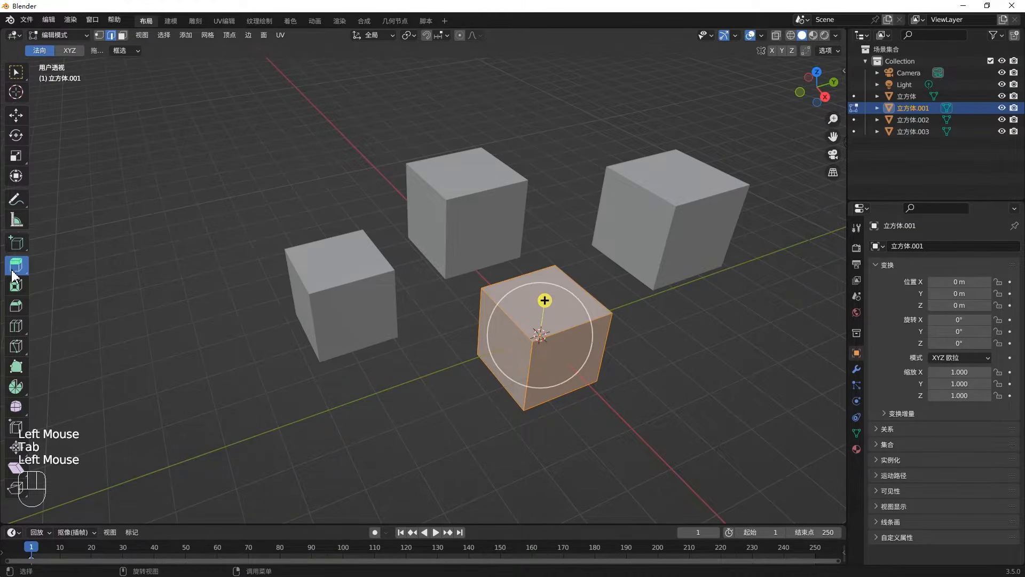
{"action": "double_click", "coordinate": [567, 310]}
{"action": "middle_click_drag", "start_coordinate": [567, 319], "coordinate": [622, 311]}
{"action": "left_click", "coordinate": [611, 307]}
{"action": "left_click_drag", "start_coordinate": [610, 307], "coordinate": [667, 277]}
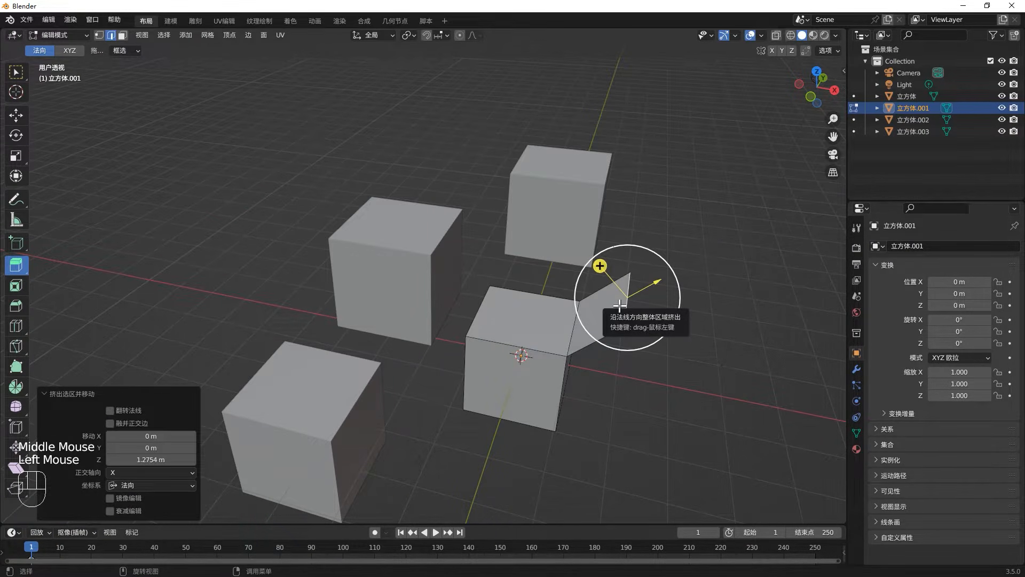
In face selection mode, extrude the new flap face along its normal by about 1.17 m to give it thickness.
{"action": "key", "text": "3"}
{"action": "left_click", "coordinate": [614, 308]}
{"action": "left_click_drag", "start_coordinate": [571, 283], "coordinate": [533, 239]}
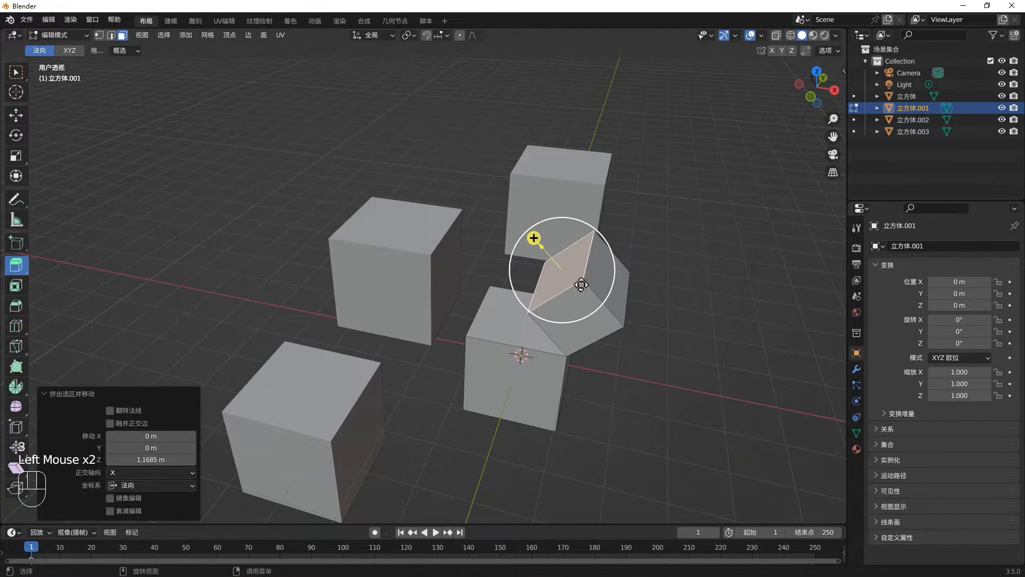
Extrude the outer end face of the thickened flap upward about 1.69 m along the global Z axis.
{"action": "left_click", "coordinate": [603, 275]}
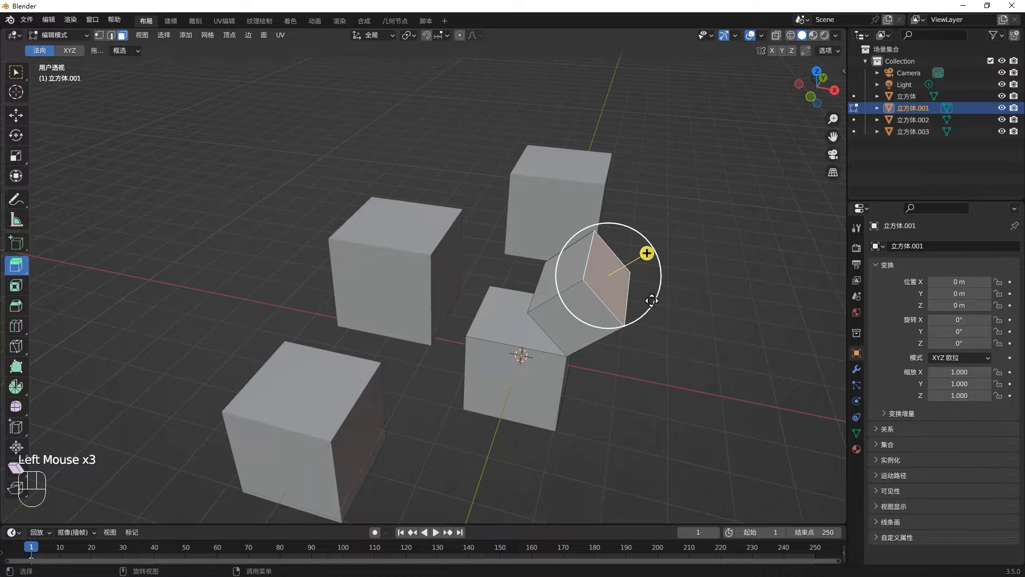
{"action": "left_click_drag", "start_coordinate": [659, 313], "coordinate": [734, 254]}
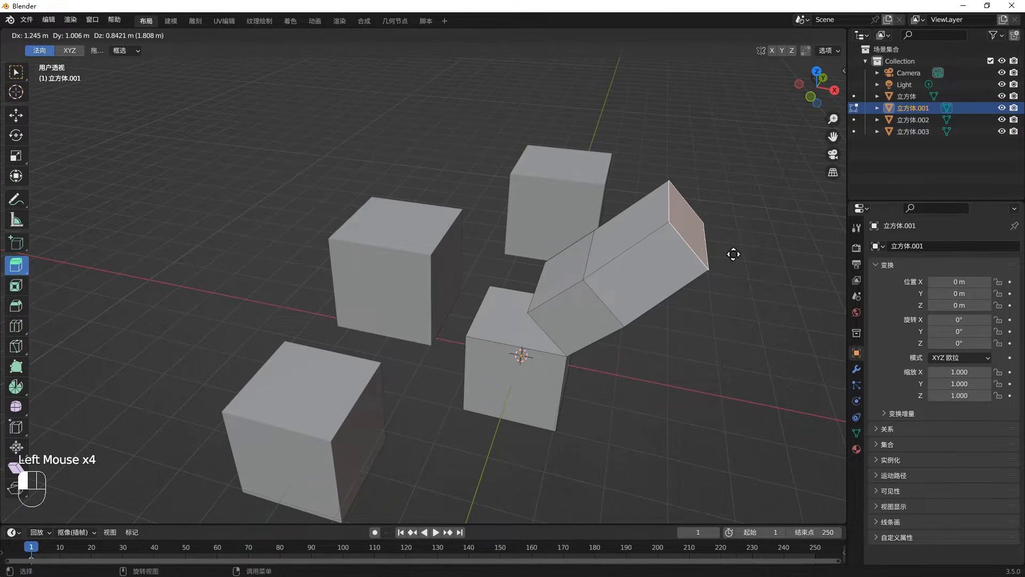
{"action": "key", "text": "z"}
{"action": "key", "text": "z"}
{"action": "key", "text": "z"}
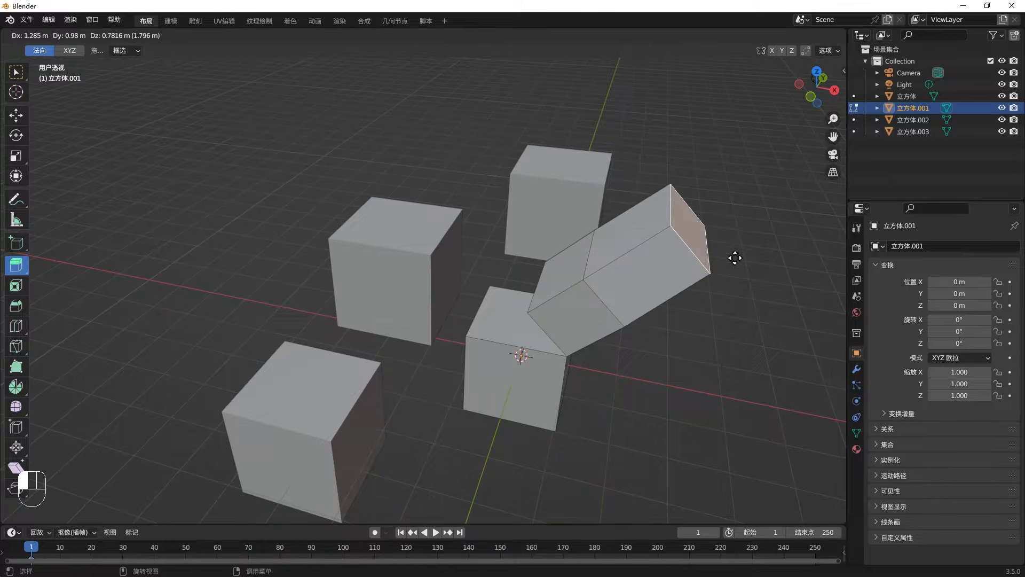
{"action": "key", "text": "z"}
{"action": "left_click", "coordinate": [735, 230]}
{"action": "middle_click_drag", "start_coordinate": [724, 280], "coordinate": [682, 277]}
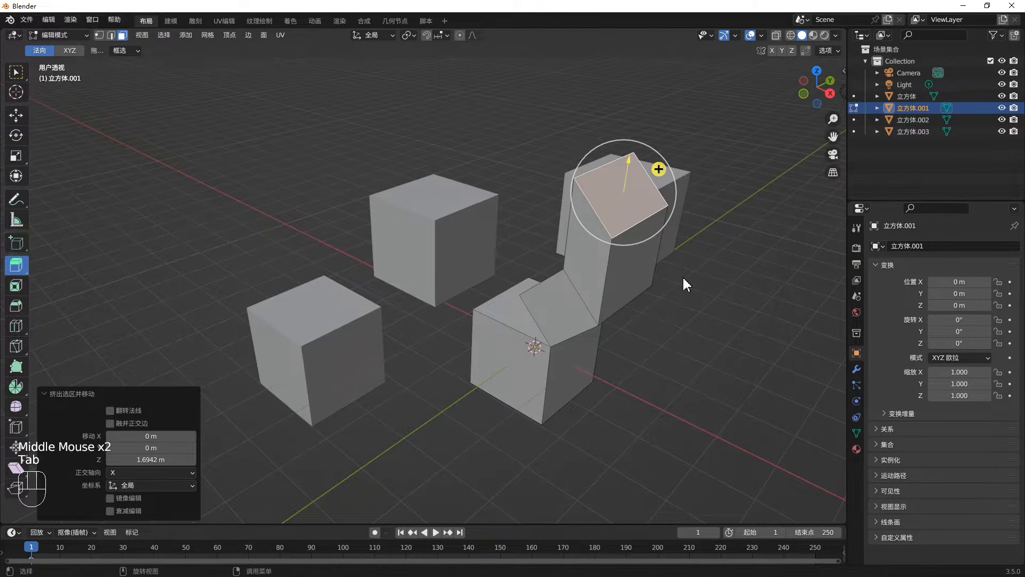
Return to Object Mode, open the cube behind the origin cube in Edit Mode, and activate the Extrude Manifold tool.
{"action": "key", "text": "Tab"}
{"action": "scroll", "coordinate": [479, 268], "scroll_direction": "down", "scroll_amount": 2}
{"action": "left_click", "coordinate": [473, 259]}
{"action": "key", "text": "Tab"}
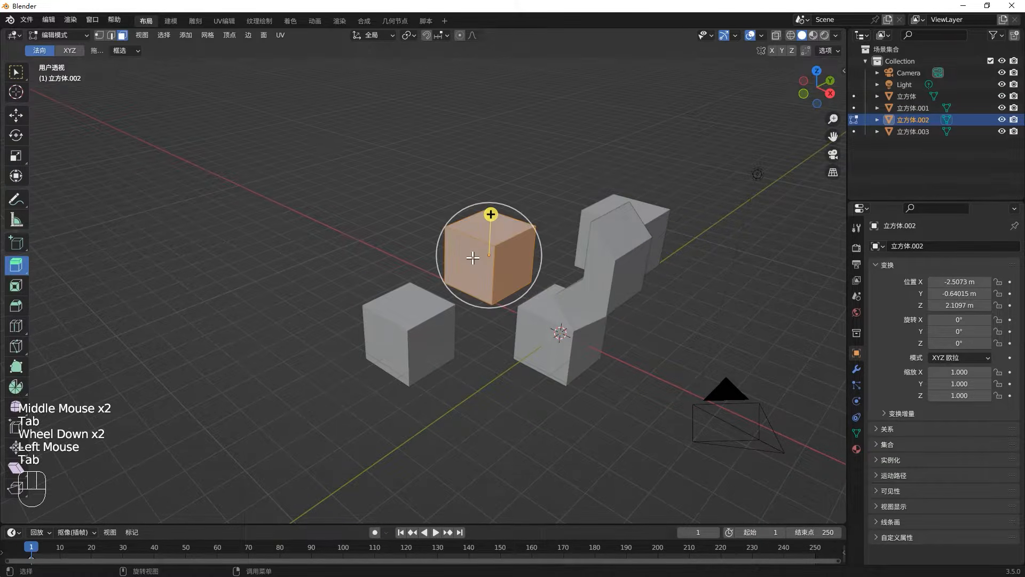
{"action": "scroll", "coordinate": [446, 206], "scroll_direction": "up", "scroll_amount": 4}
{"action": "left_click", "coordinate": [22, 270]}
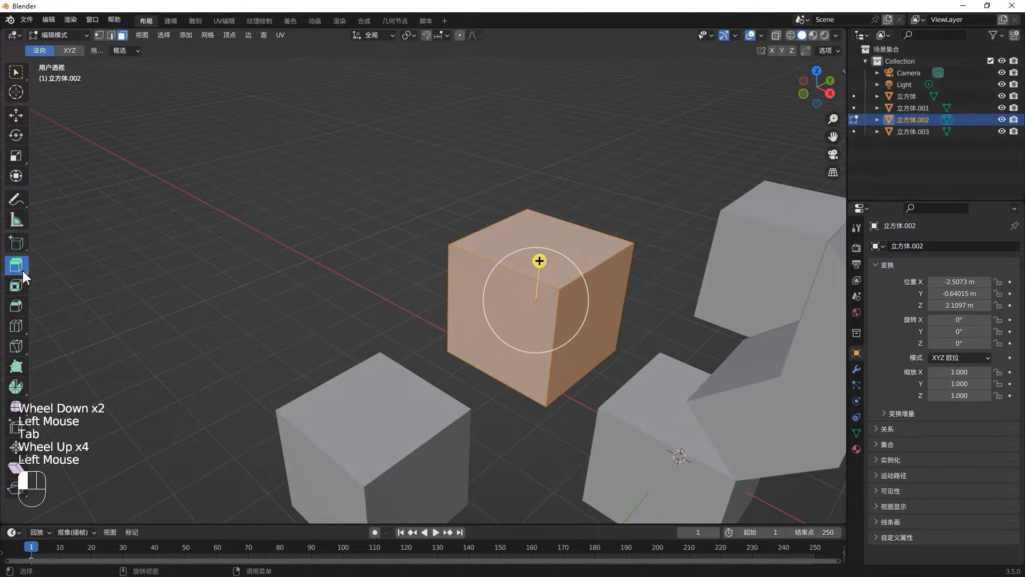
{"action": "left_click", "coordinate": [71, 293]}
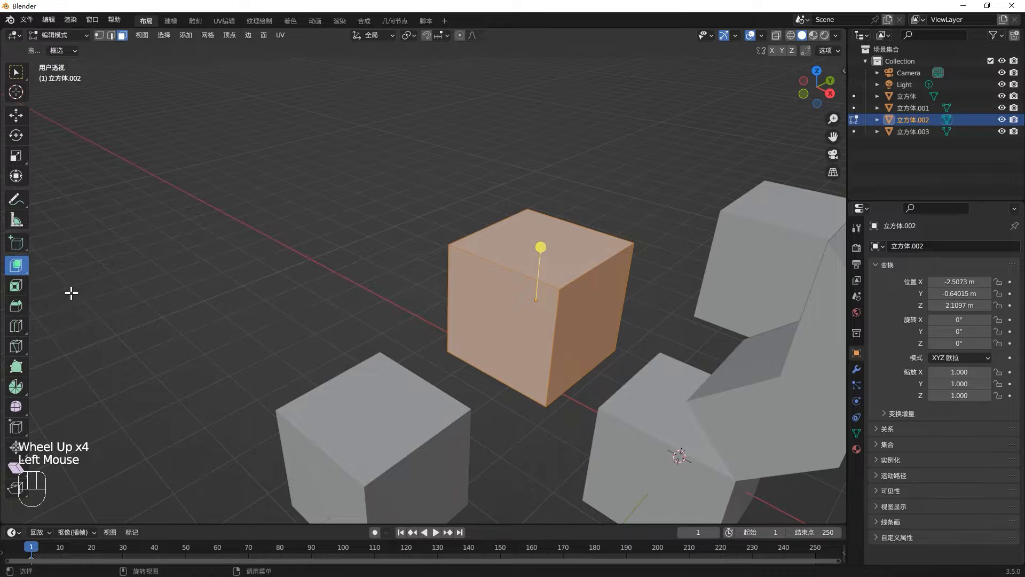
Extrude the top face of the rear cube upward by about 1.56 m.
{"action": "middle_click_drag", "start_coordinate": [502, 295], "coordinate": [569, 292]}
{"action": "middle_click", "coordinate": [569, 293]}
{"action": "left_click", "coordinate": [566, 273]}
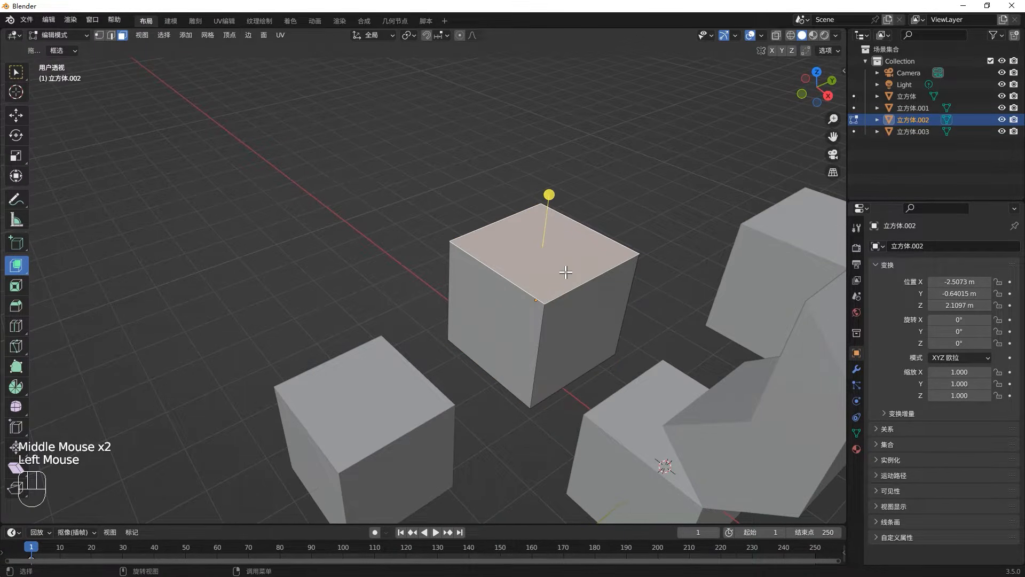
{"action": "key", "text": "e"}
{"action": "left_click", "coordinate": [569, 174]}
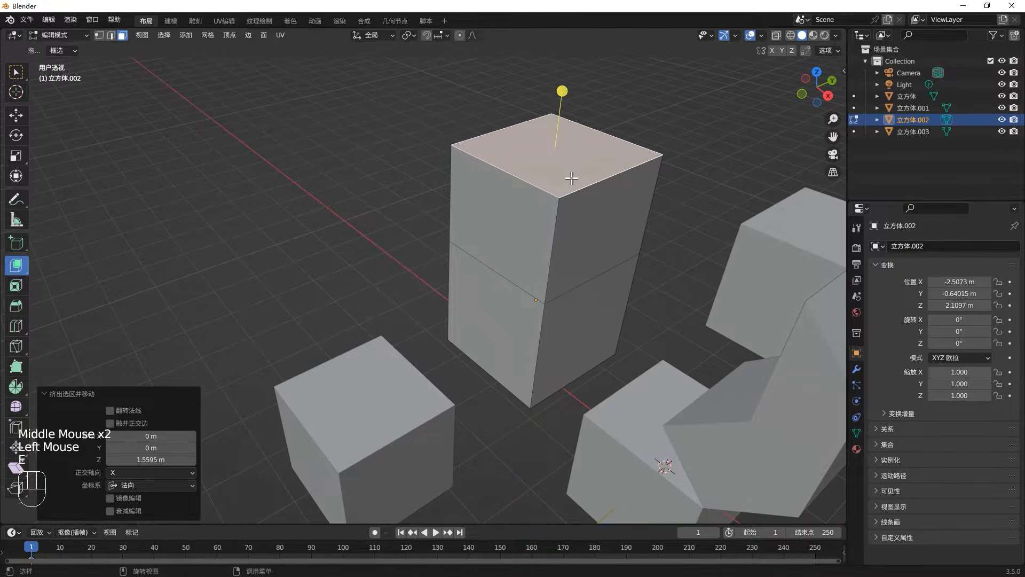
Add two centred vertical loop cuts crossing on the tall block's top face, dividing it into four quarters.
{"action": "key", "text": "ctrl+e"}
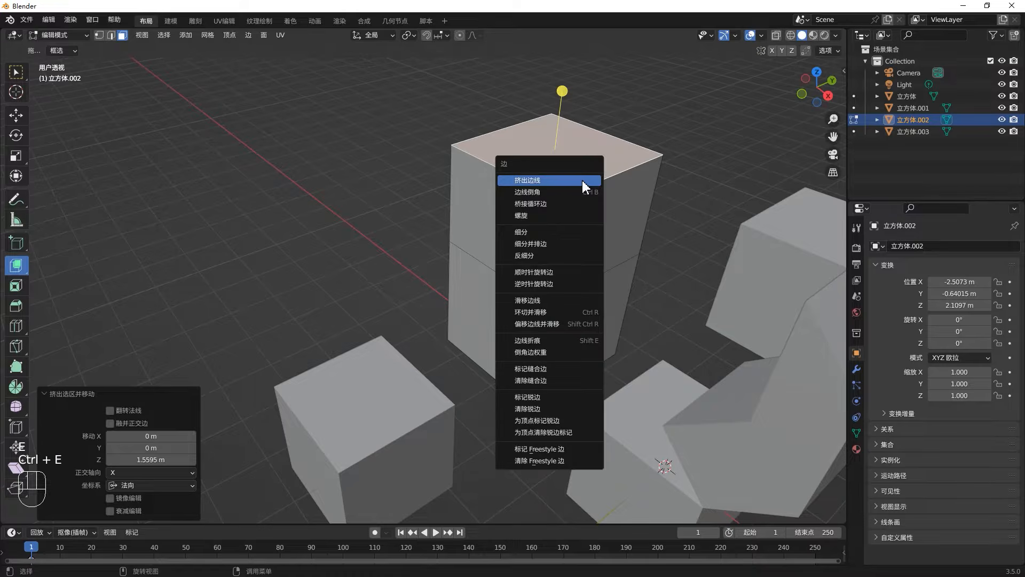
{"action": "key", "text": "ctrl+r"}
{"action": "left_click", "coordinate": [622, 176]}
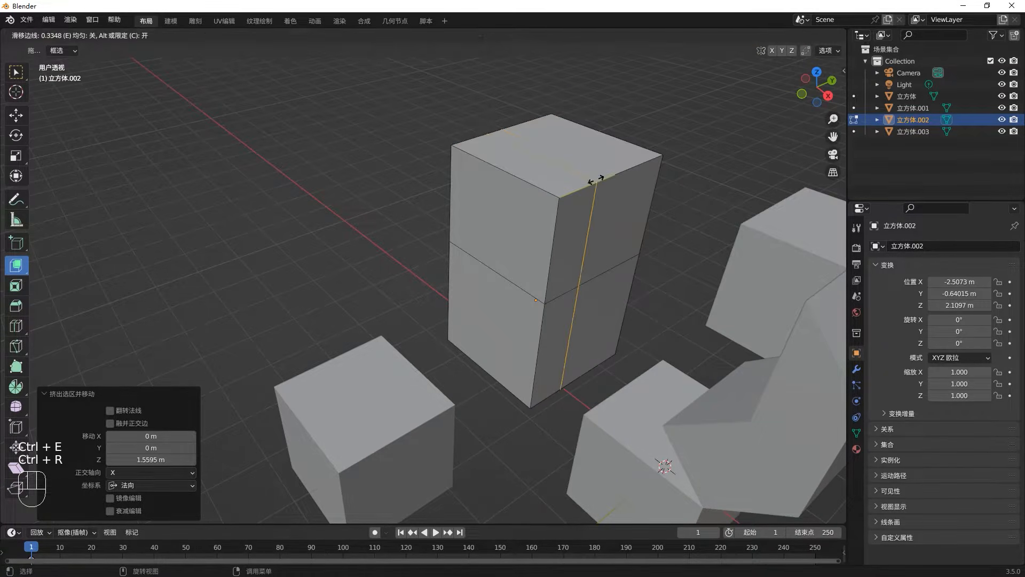
{"action": "right_click", "coordinate": [596, 180]}
{"action": "key", "text": "ctrl+r"}
{"action": "left_click", "coordinate": [559, 151]}
{"action": "right_click", "coordinate": [562, 155]}
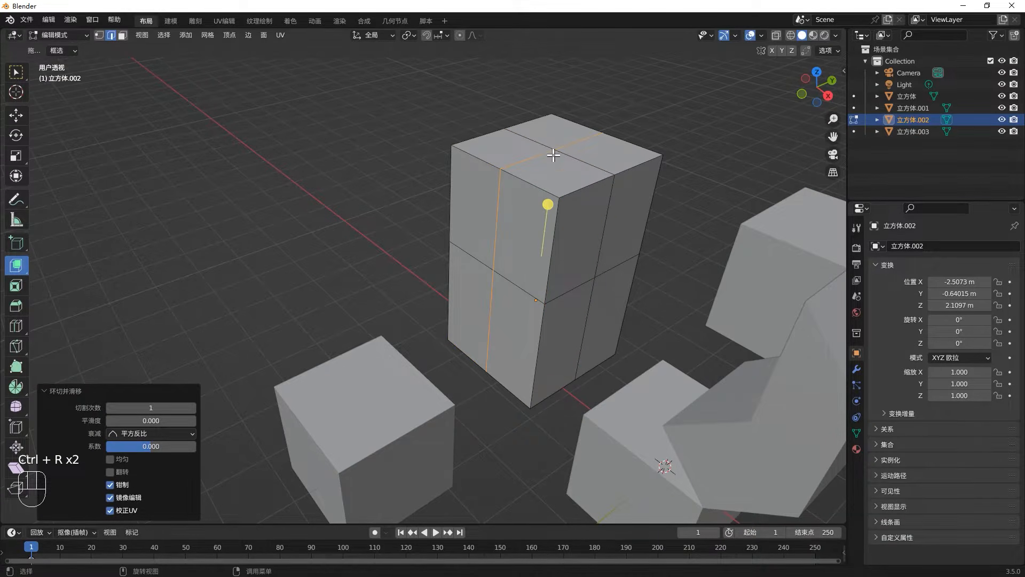
{"action": "left_click", "coordinate": [556, 129]}
{"action": "key", "text": "e"}
{"action": "right_click", "coordinate": [551, 152]}
{"action": "left_click", "coordinate": [554, 135]}
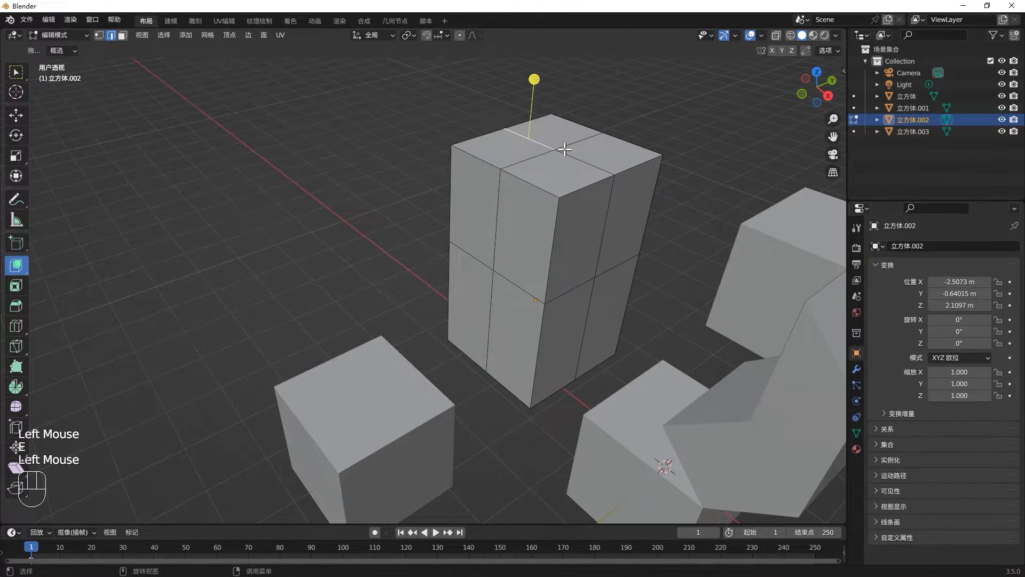
Extrude one quarter of the block's top face downward about 0.55 m with the regular extrude, and try moving the sunken face.
{"action": "middle_click_drag", "start_coordinate": [564, 149], "coordinate": [436, 162]}
{"action": "key", "text": "3"}
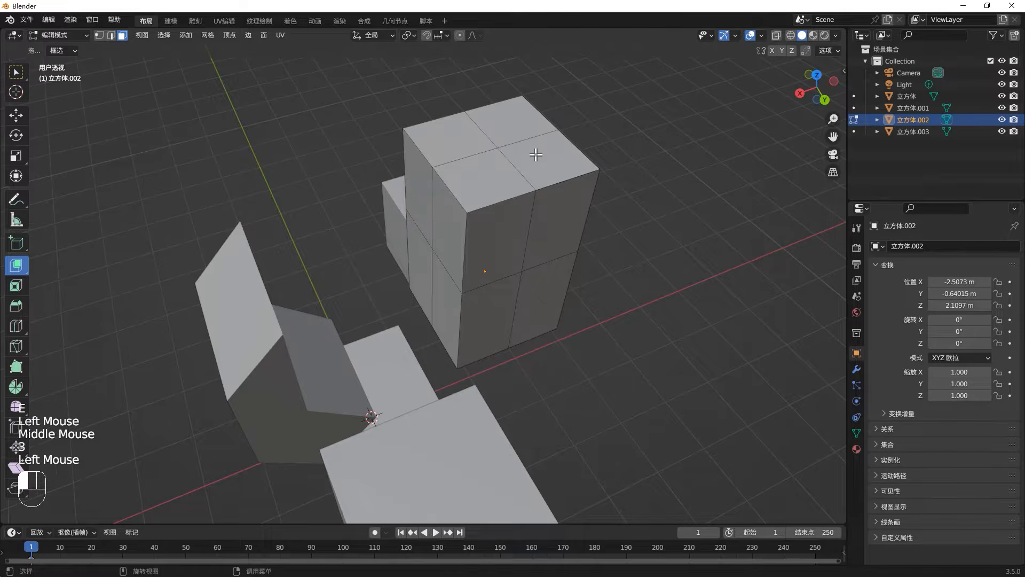
{"action": "left_click", "coordinate": [544, 155]}
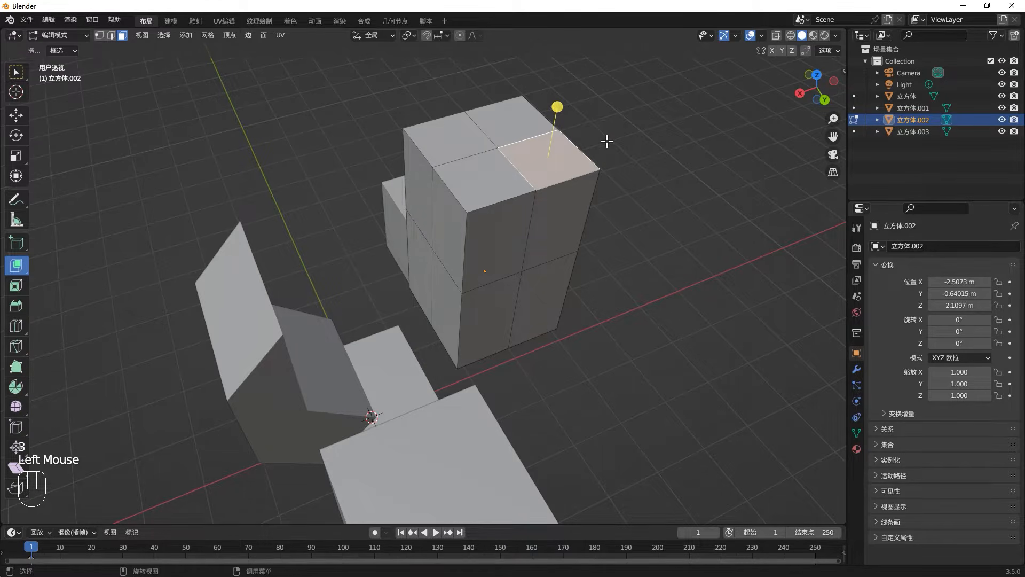
{"action": "key", "text": "e"}
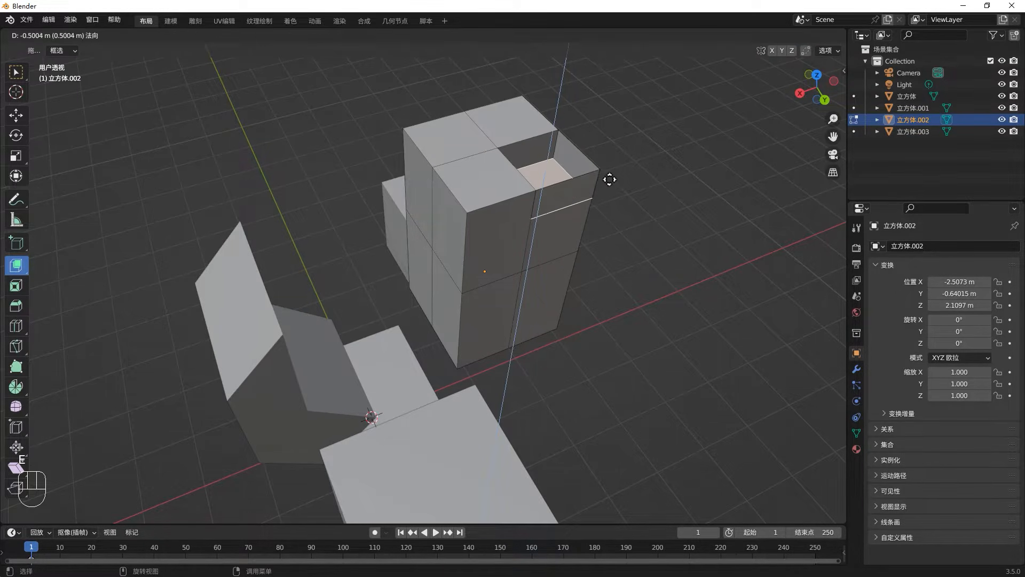
{"action": "left_click", "coordinate": [610, 181]}
{"action": "middle_click_drag", "start_coordinate": [557, 167], "coordinate": [568, 150]}
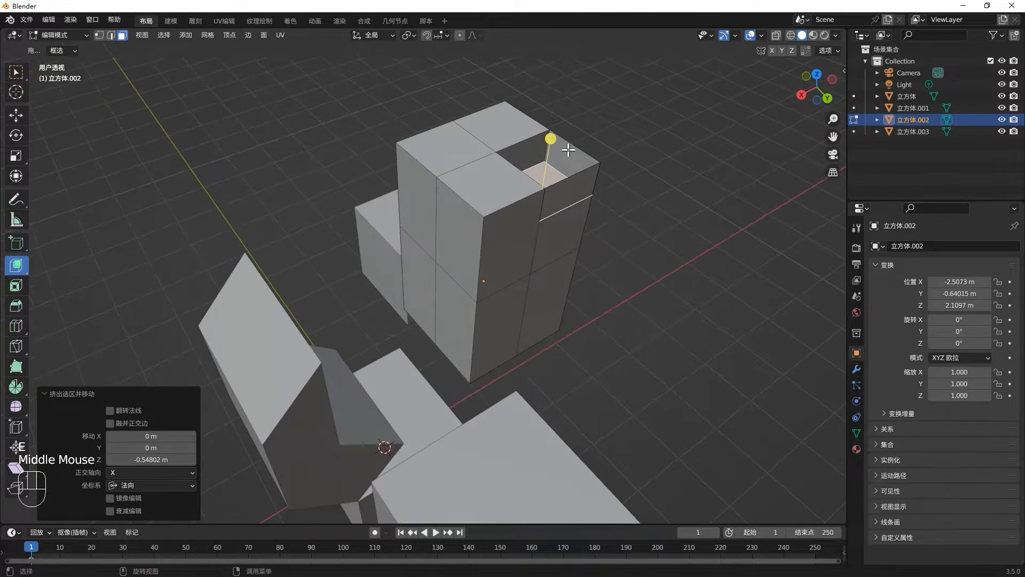
{"action": "middle_click_drag", "start_coordinate": [588, 191], "coordinate": [538, 216]}
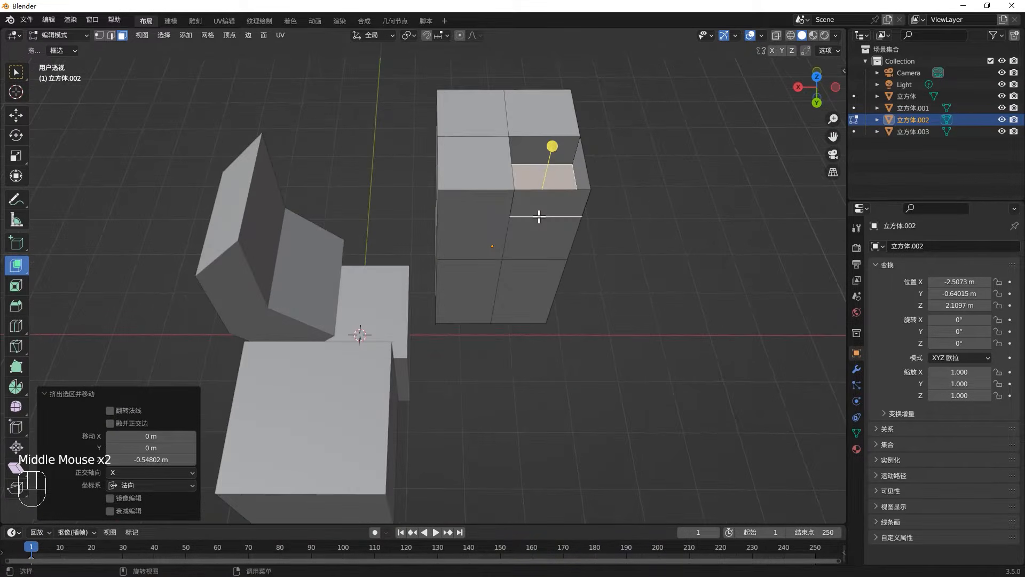
{"action": "key", "text": "g"}
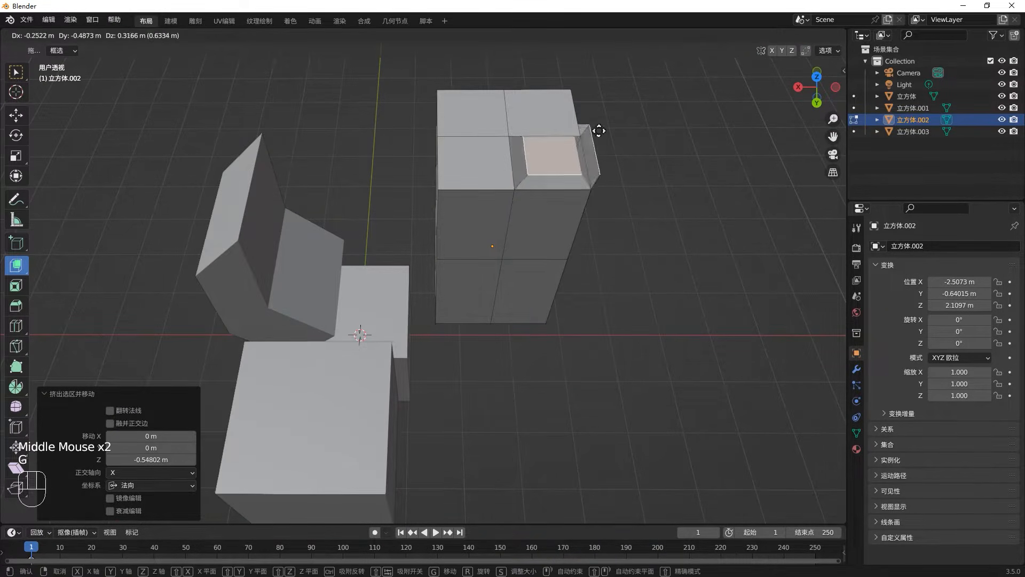
{"action": "right_click", "coordinate": [612, 196]}
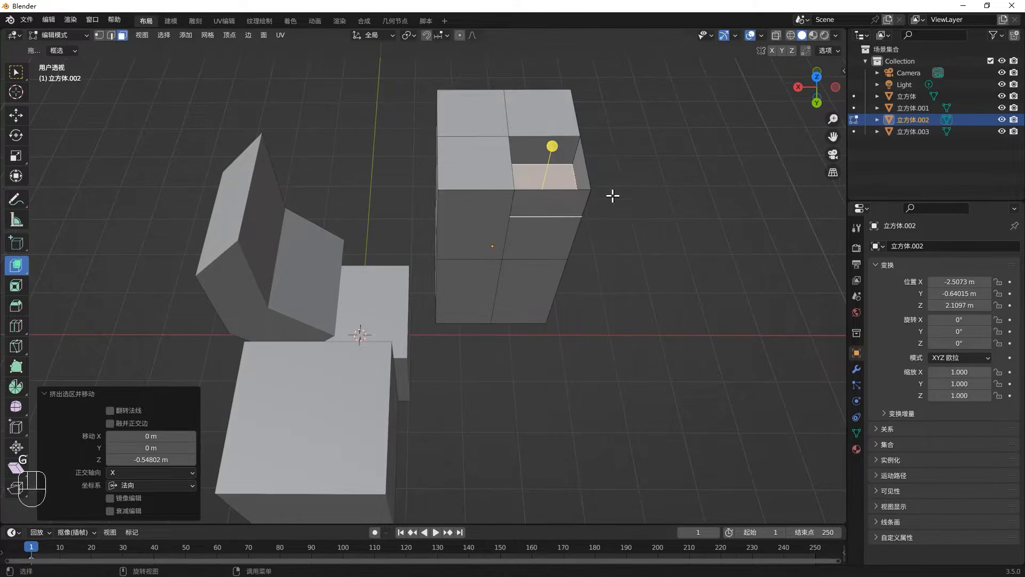
Extrude the diagonally opposite top quarter face downward about 0.6 m with Extrude Manifold.
{"action": "middle_click_drag", "start_coordinate": [518, 231], "coordinate": [457, 199]}
{"action": "left_click", "coordinate": [446, 192]}
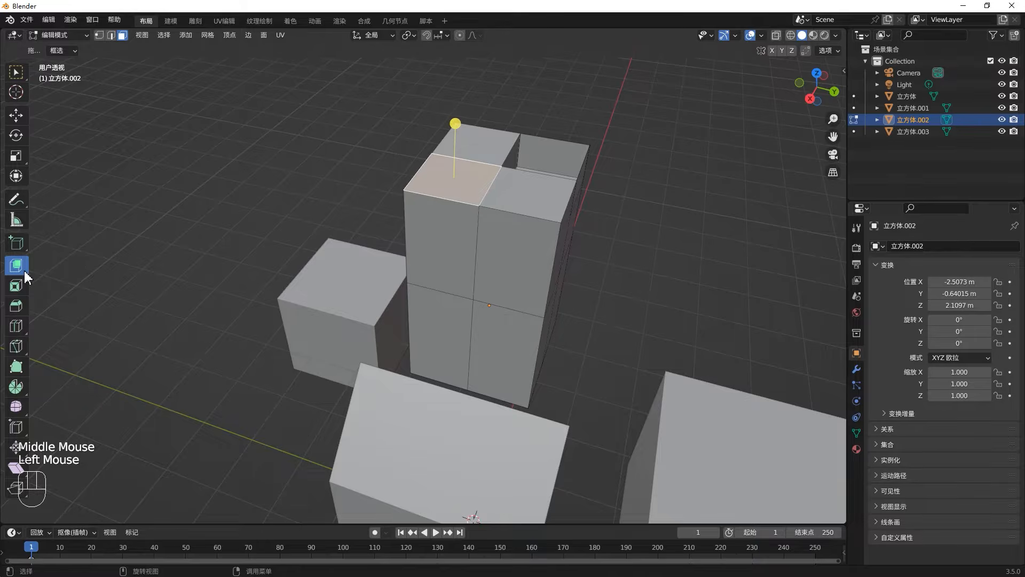
{"action": "left_click_drag", "start_coordinate": [455, 124], "coordinate": [455, 233]}
{"action": "middle_click_drag", "start_coordinate": [454, 233], "coordinate": [530, 224]}
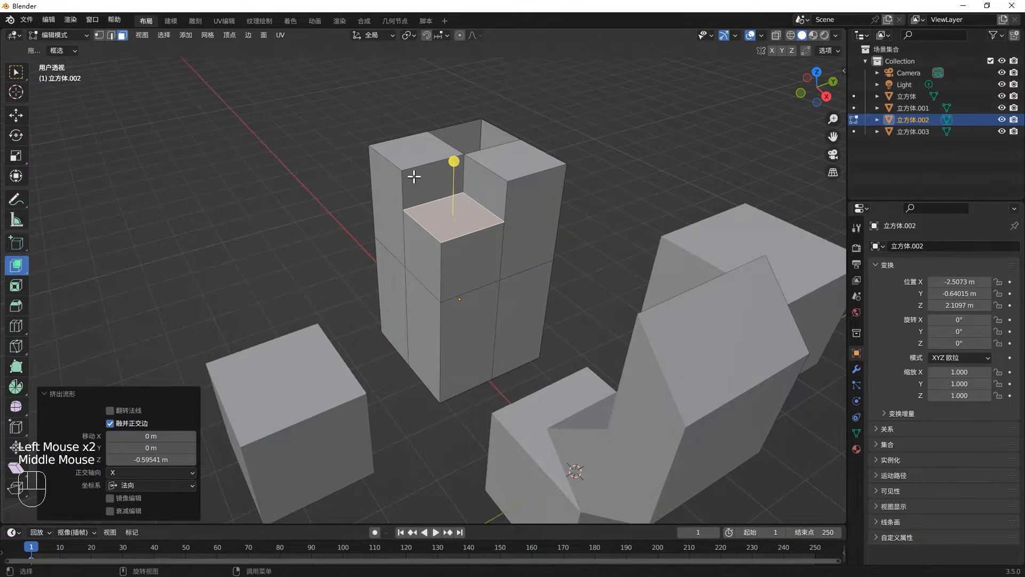
Switch to the Extrude Along Normals tool, return to Object Mode, and delete the notched tall block.
{"action": "left_click_drag", "start_coordinate": [17, 267], "coordinate": [97, 313]}
{"action": "key", "text": "Tab"}
{"action": "key", "text": "x"}
{"action": "left_click", "coordinate": [491, 251]}
Add a UV sphere with 8 segments and 8 rings and move it to about X -2.68, Y -0.40, Z 2.91 m.
{"action": "key", "text": "shift+a"}
{"action": "mouse_move", "coordinate": [493, 258]}
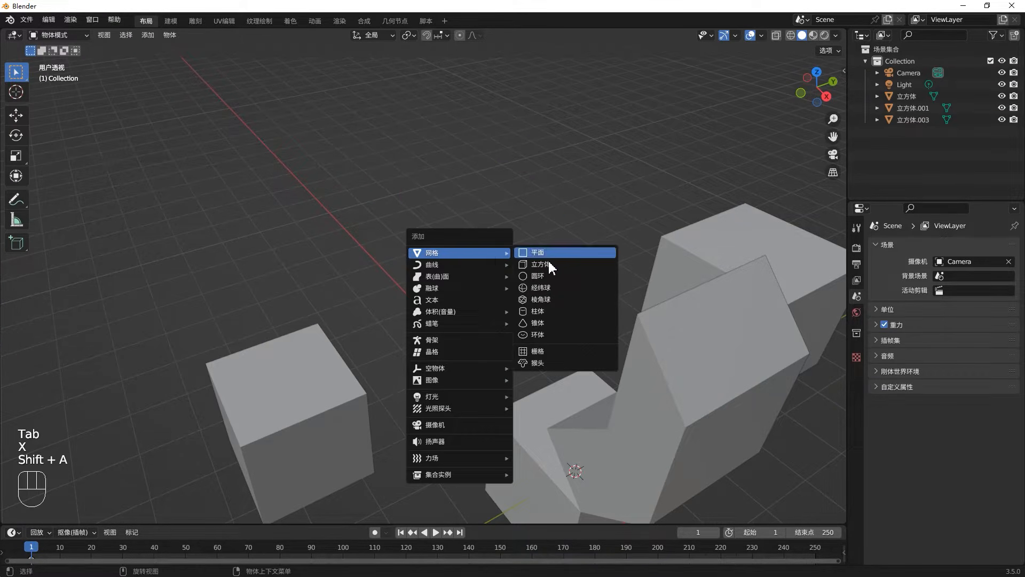
{"action": "left_click", "coordinate": [549, 286]}
{"action": "left_click", "coordinate": [168, 393]}
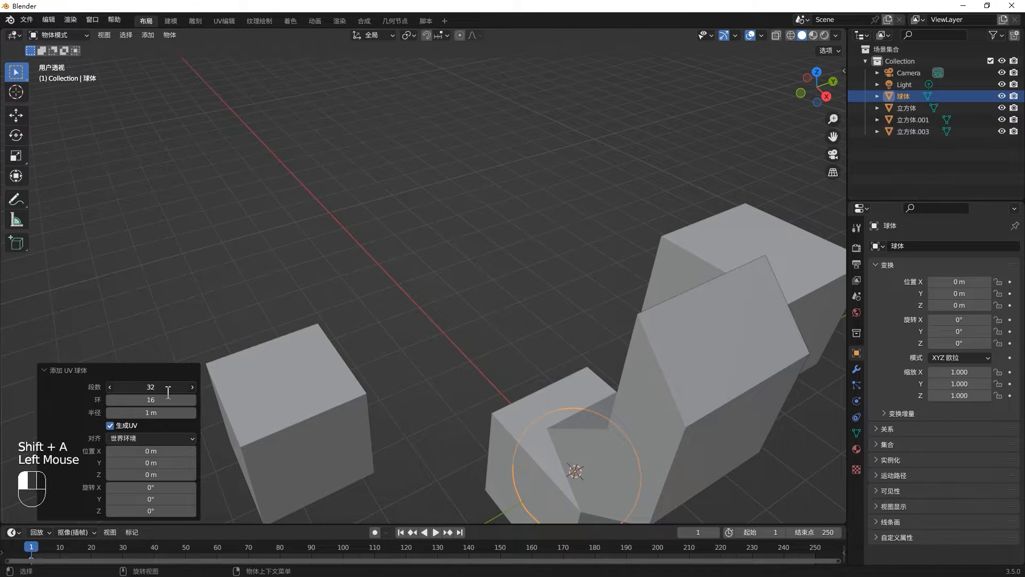
{"action": "key", "text": "Return"}
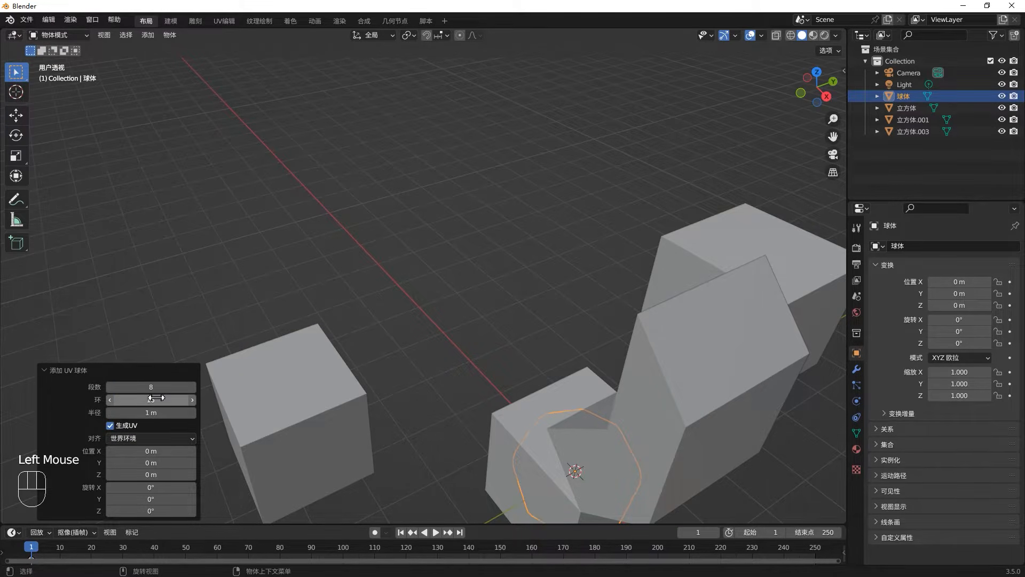
{"action": "double_click", "coordinate": [157, 399]}
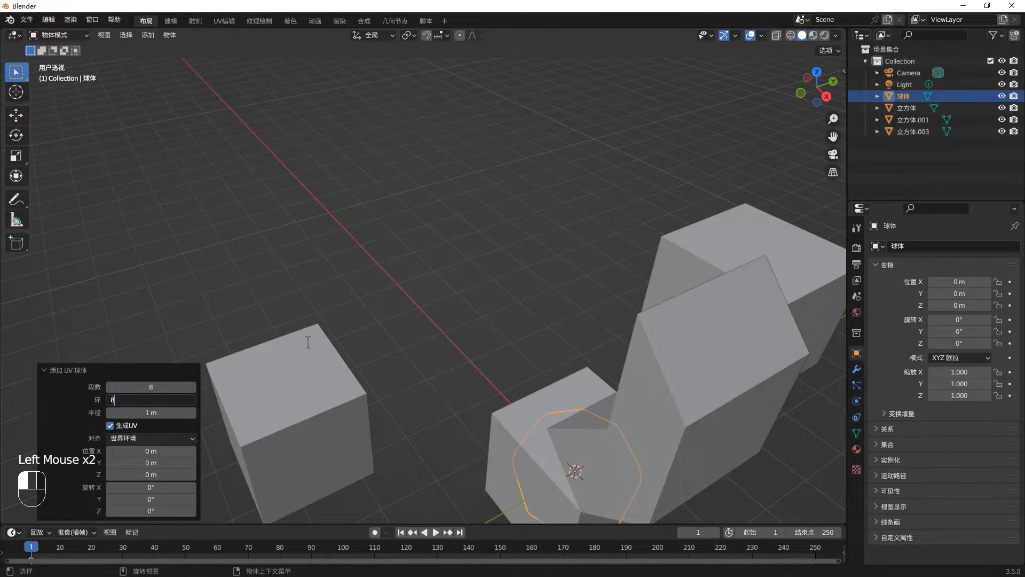
{"action": "type", "text": "8"}
{"action": "key", "text": "Return"}
{"action": "key", "text": "g"}
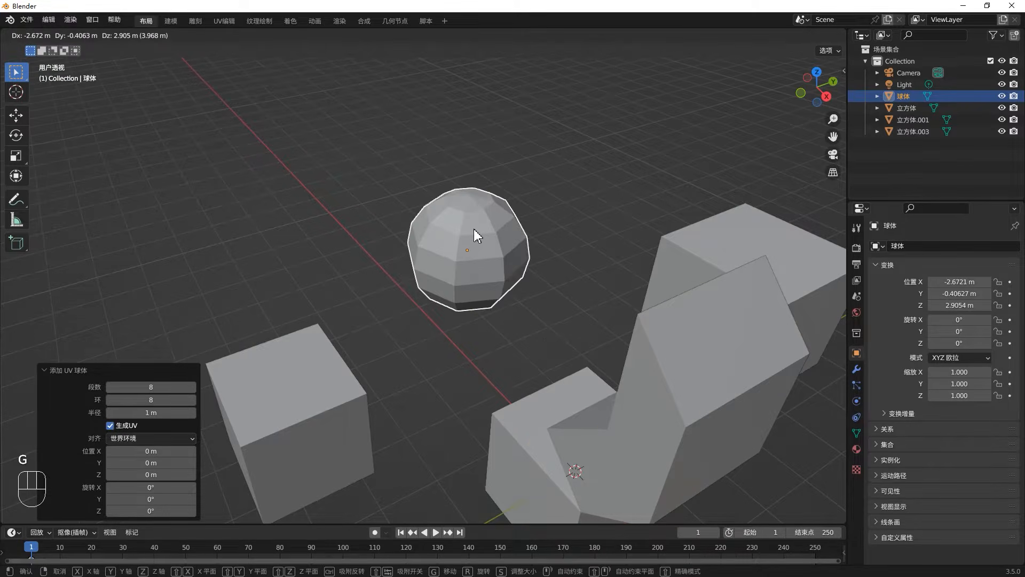
{"action": "left_click", "coordinate": [472, 235]}
Enter Edit Mode on the sphere and select three separate faces, one on the lower side and two on the upper half.
{"action": "scroll", "coordinate": [470, 251], "scroll_direction": "up", "scroll_amount": 2}
{"action": "mouse_move", "coordinate": [469, 254]}
{"action": "middle_mouse_down"}
{"action": "mouse_move", "coordinate": [453, 253]}
{"action": "mouse_move", "coordinate": [468, 247]}
{"action": "mouse_move", "coordinate": [466, 257]}
{"action": "middle_mouse_up"}
{"action": "key", "text": "Tab"}
{"action": "left_click", "coordinate": [421, 279]}
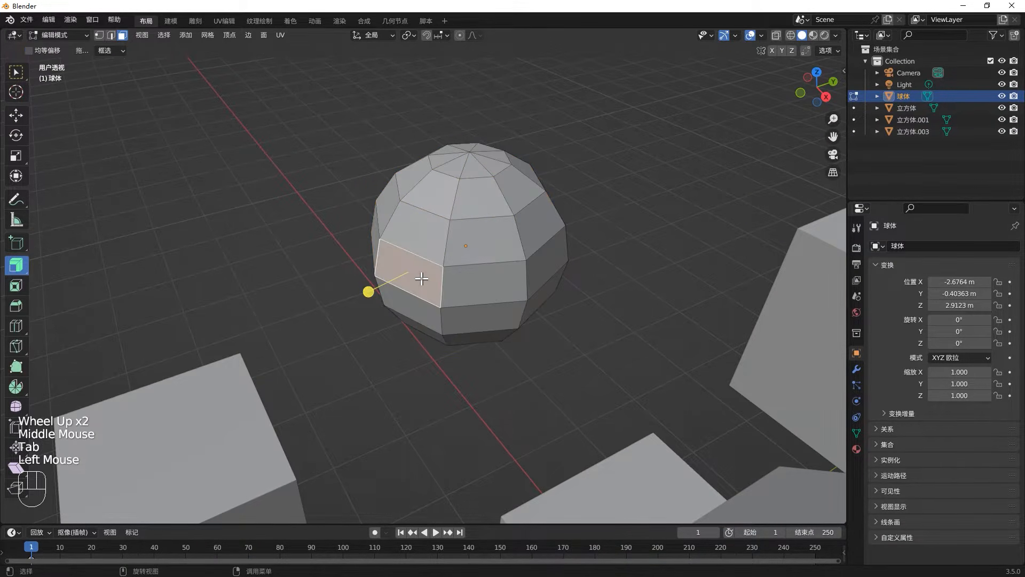
{"action": "left_click", "coordinate": [520, 190], "text": "shift"}
{"action": "left_click", "coordinate": [414, 176], "text": "shift"}
{"action": "middle_click_drag", "start_coordinate": [413, 176], "coordinate": [598, 235]}
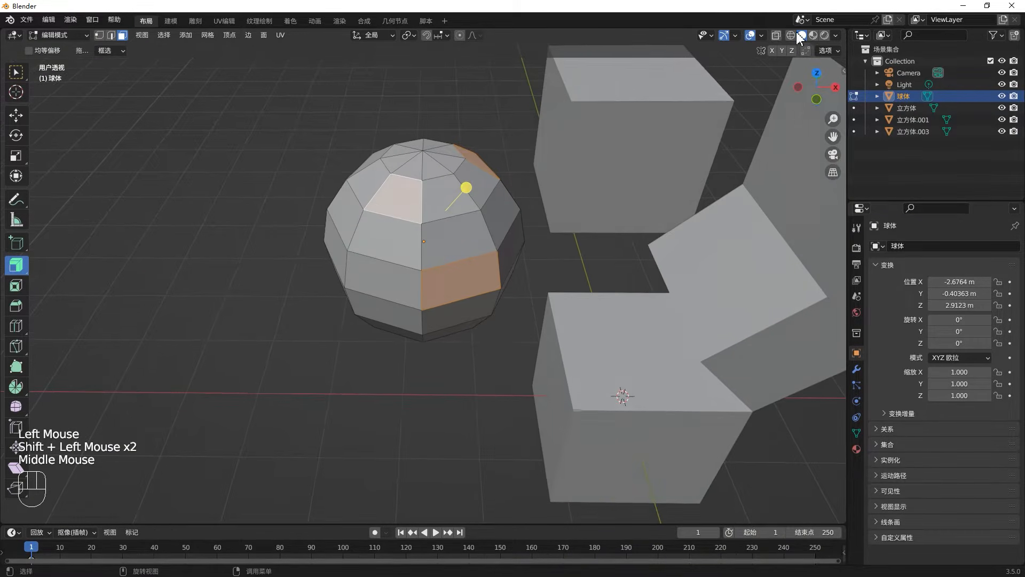
Turn on the face normals display in the viewport overlays for the sphere.
{"action": "left_click", "coordinate": [762, 36]}
{"action": "left_click", "coordinate": [713, 465]}
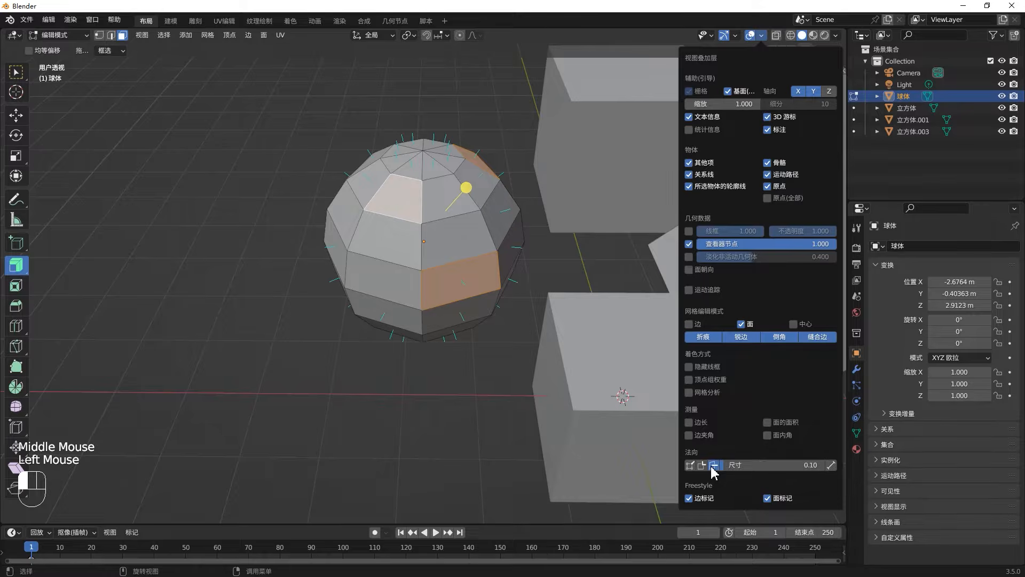
{"action": "middle_click_drag", "start_coordinate": [470, 263], "coordinate": [464, 236]}
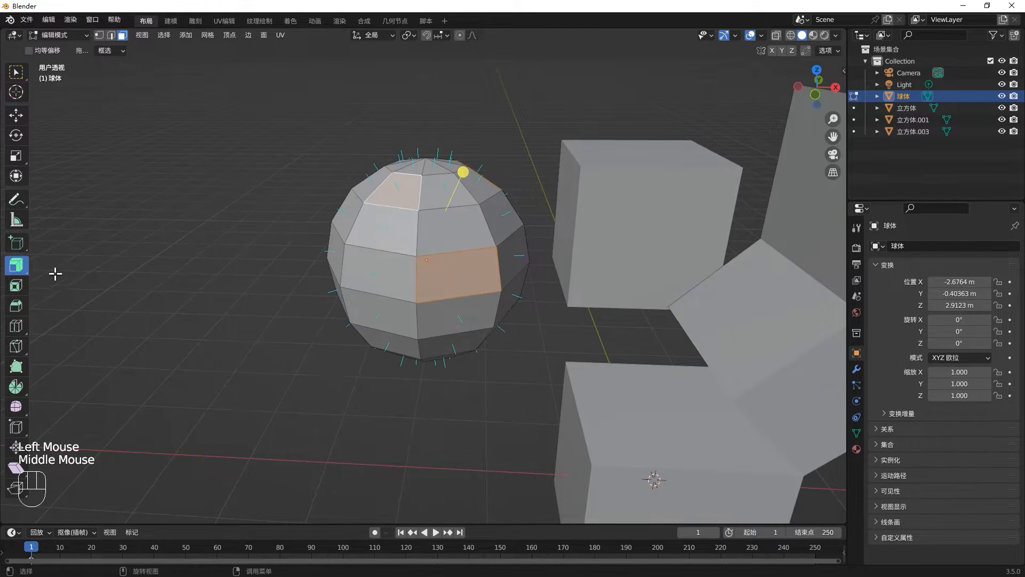
Extrude the sphere's three selected faces about 0.59 m outward with Extrude Along Normals.
{"action": "left_click_drag", "start_coordinate": [22, 263], "coordinate": [62, 318]}
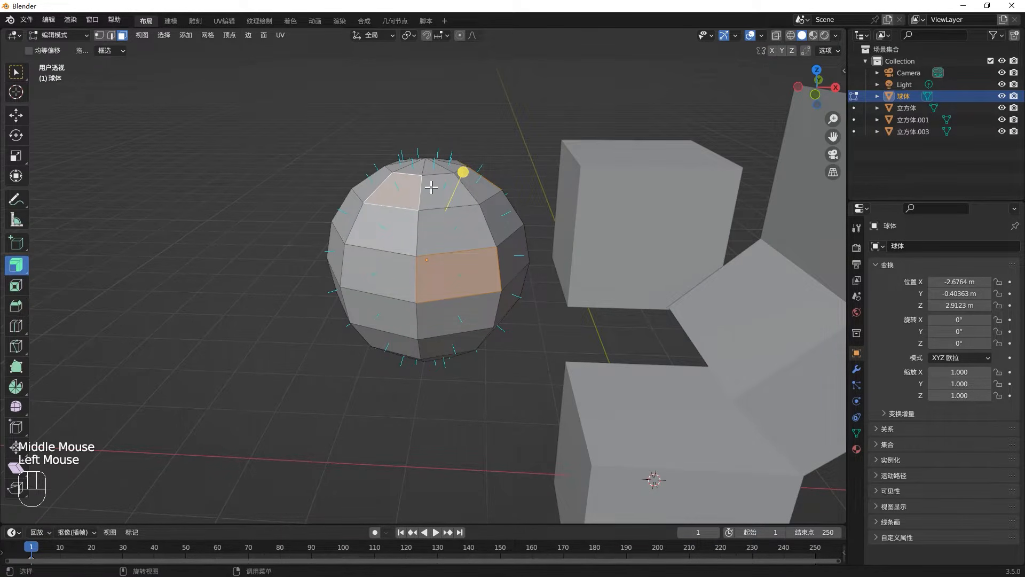
{"action": "left_click_drag", "start_coordinate": [460, 173], "coordinate": [489, 133]}
{"action": "middle_click_drag", "start_coordinate": [490, 133], "coordinate": [469, 247]}
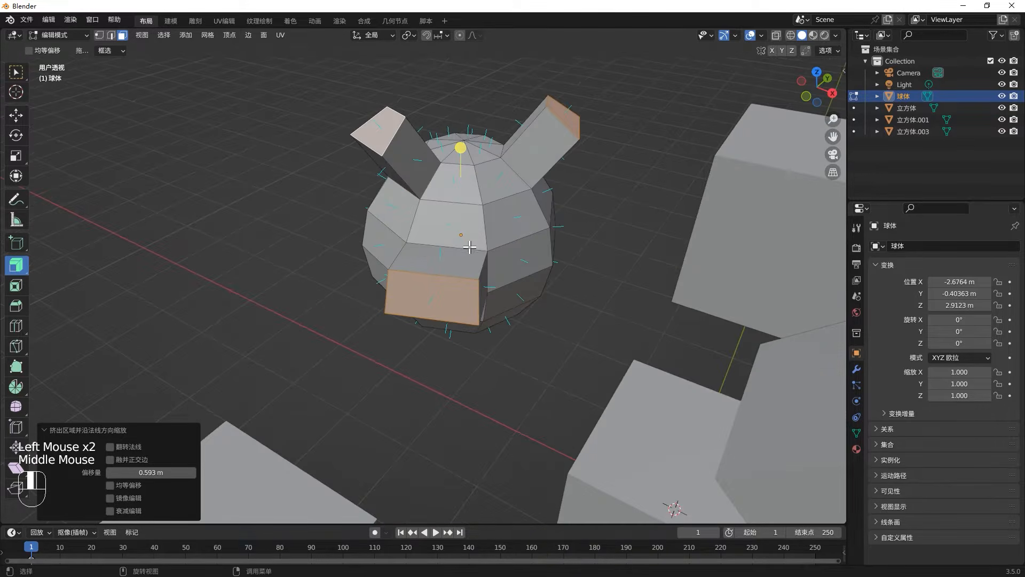
{"action": "left_click_drag", "start_coordinate": [21, 267], "coordinate": [80, 270]}
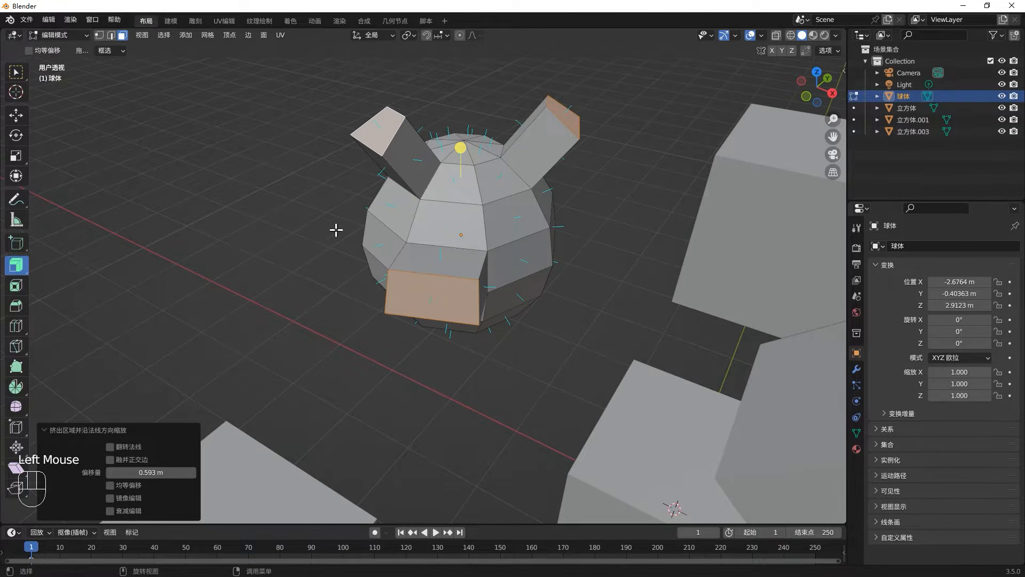
Switch back to the selection tool and leave the sphere's Edit Mode for Object Mode.
{"action": "scroll", "coordinate": [336, 230], "scroll_direction": "down", "scroll_amount": 2}
{"action": "left_click", "coordinate": [16, 72]}
{"action": "middle_click_drag", "start_coordinate": [256, 166], "coordinate": [384, 284], "text": "shift"}
{"action": "left_click", "coordinate": [385, 286]}
{"action": "key", "text": "Tab"}
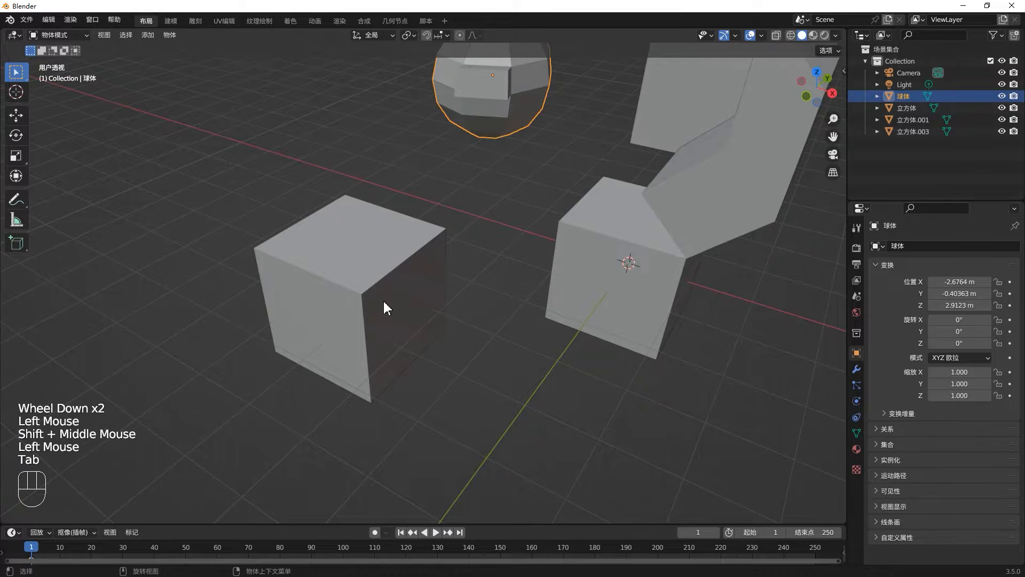
Enter Edit Mode on the separate cube beside the others and flatten it by scaling to 0.375 along Z.
{"action": "left_click", "coordinate": [387, 302]}
{"action": "key", "text": "Tab"}
{"action": "key", "text": "s"}
{"action": "key", "text": "z"}
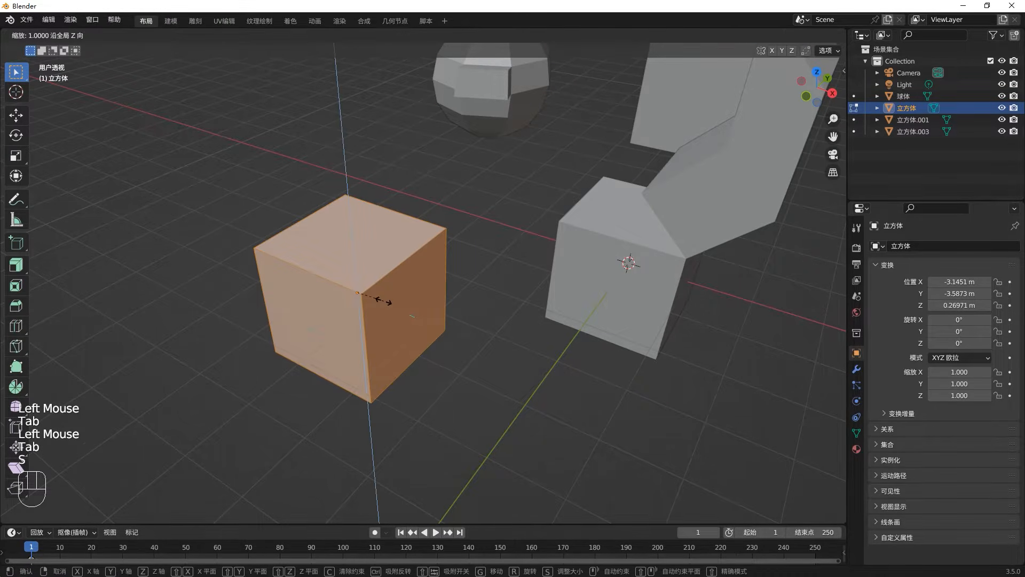
{"action": "left_click", "coordinate": [366, 300]}
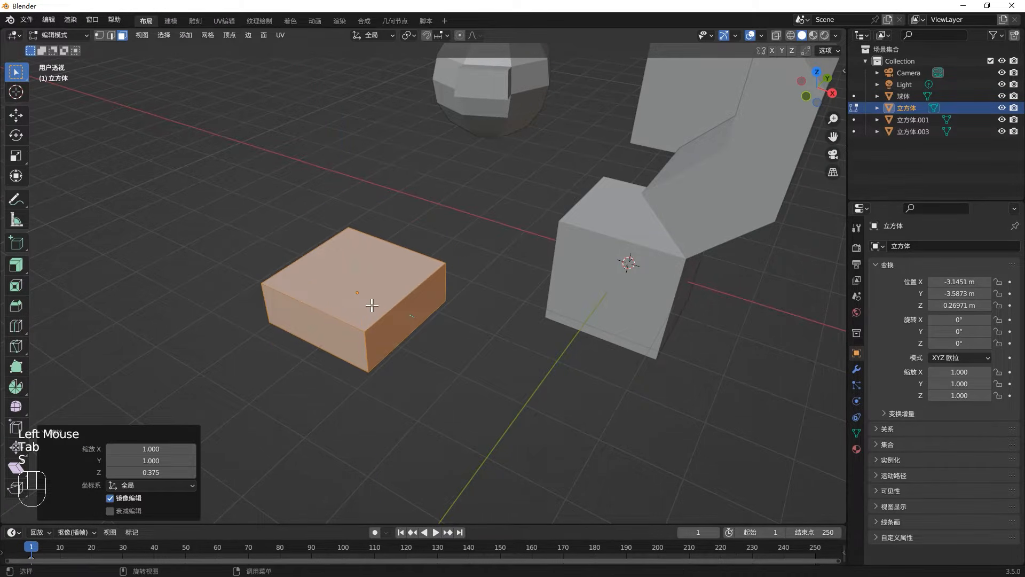
Add two evenly spaced, centred loop cuts across the flattened box.
{"action": "key", "text": "ctrl+r"}
{"action": "scroll", "coordinate": [373, 305], "scroll_direction": "up", "scroll_amount": 1}
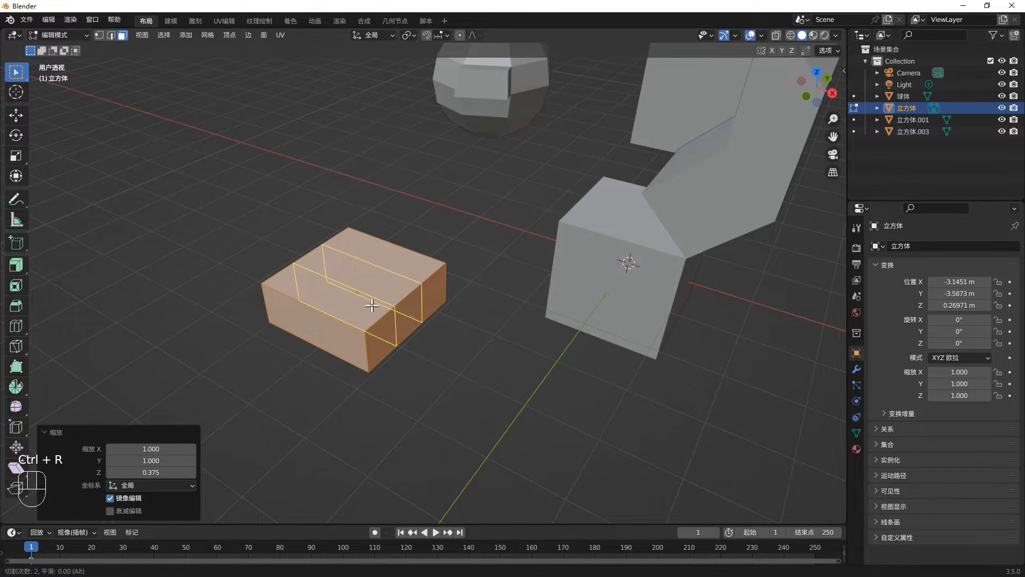
{"action": "left_click", "coordinate": [372, 305]}
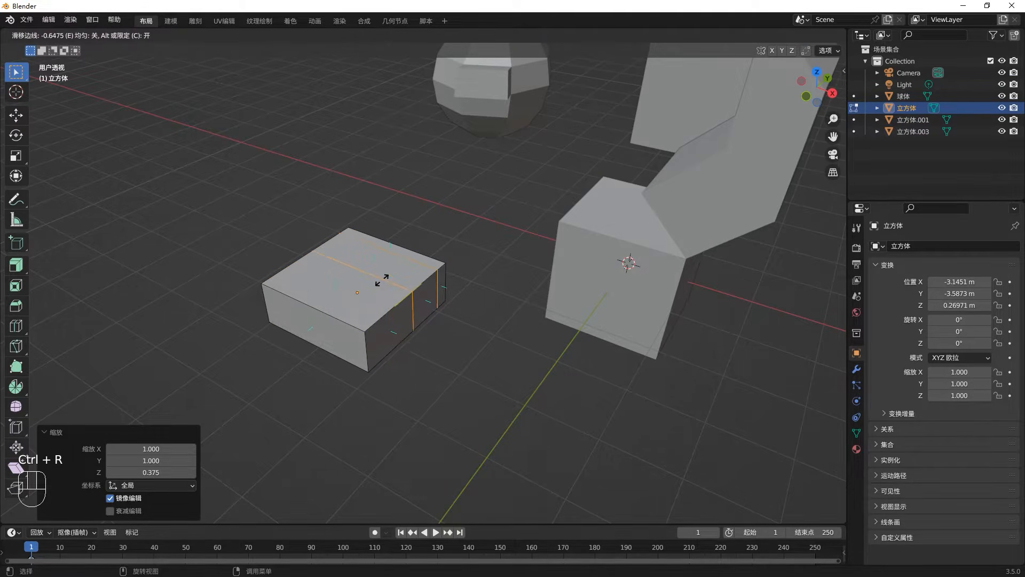
{"action": "right_click", "coordinate": [369, 298]}
Select the three adjacent faces on the divided end of the box and extrude them together about 0.8 m.
{"action": "key", "text": "3"}
{"action": "left_click", "coordinate": [393, 334]}
{"action": "left_click", "coordinate": [433, 299], "text": "shift"}
{"action": "left_click", "coordinate": [409, 315], "text": "shift"}
{"action": "middle_click_drag", "start_coordinate": [447, 302], "coordinate": [447, 334]}
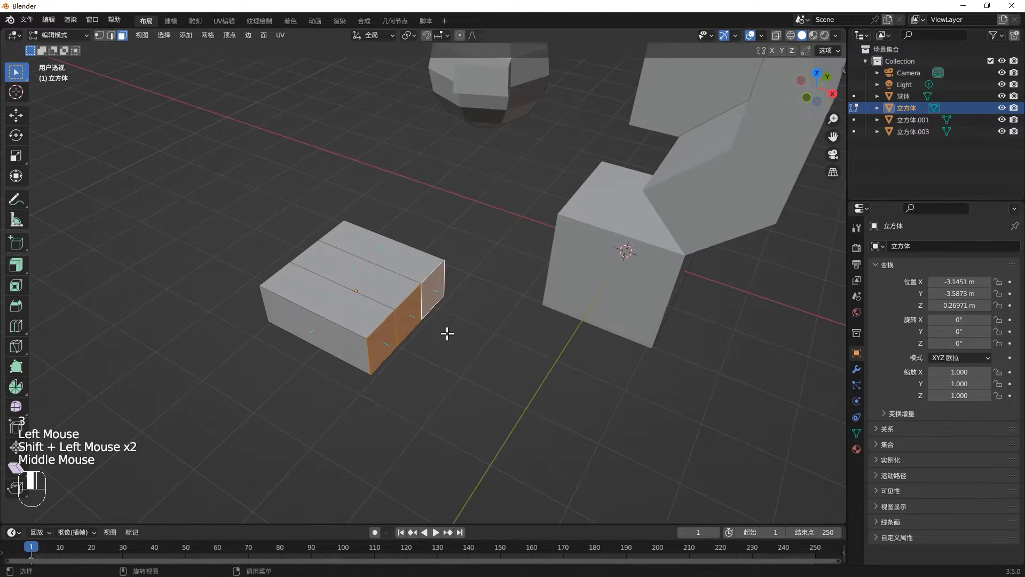
{"action": "key", "text": "e"}
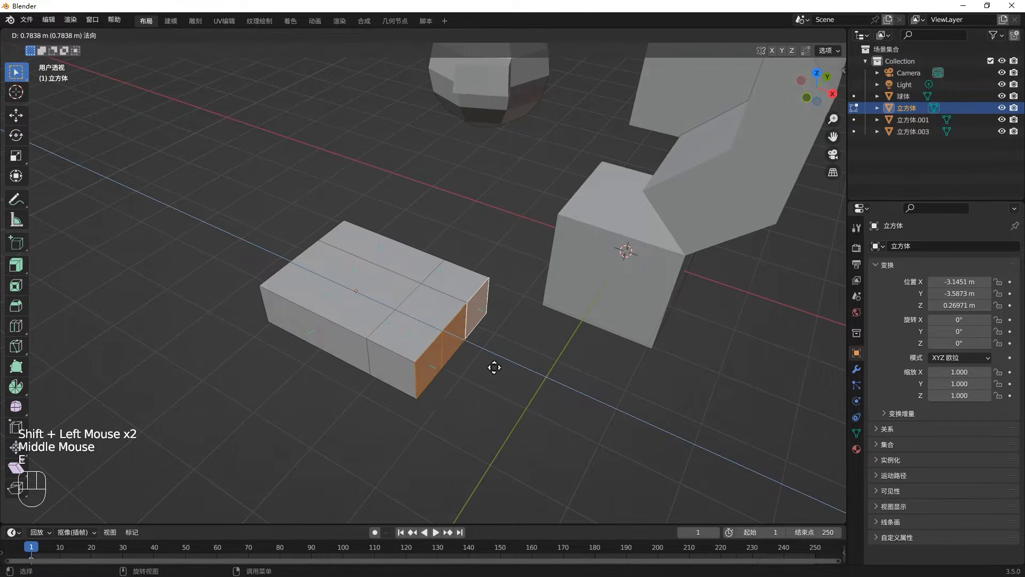
{"action": "left_click", "coordinate": [496, 370]}
Try to move the nearest of the three extruded end faces freely.
{"action": "left_click", "coordinate": [442, 371]}
{"action": "key", "text": "g"}
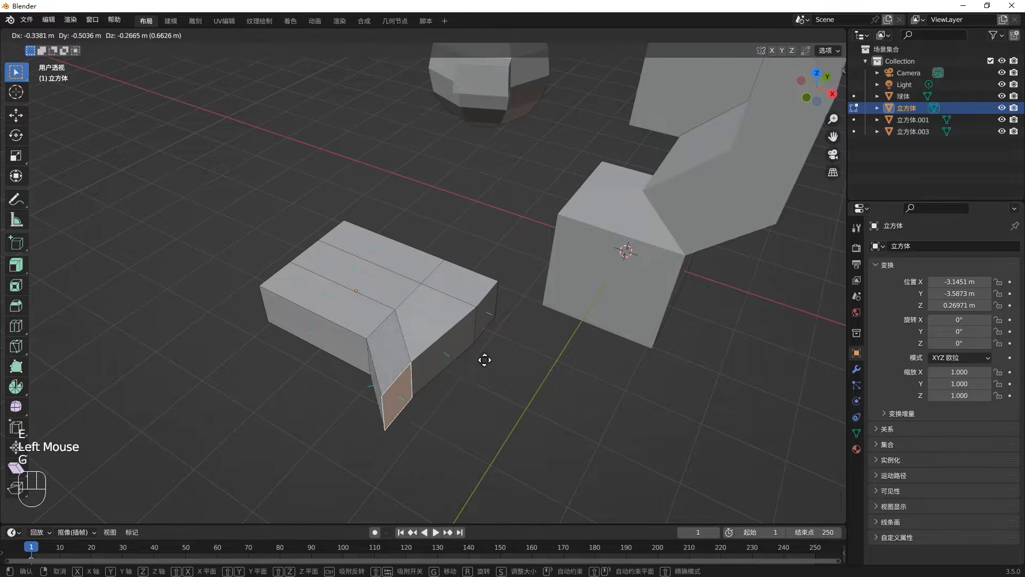
{"action": "left_click", "coordinate": [474, 366]}
Reselect all three end faces and extrude them as separate fingers with the Extrude Individual tool.
{"action": "left_click", "coordinate": [467, 335], "text": "shift"}
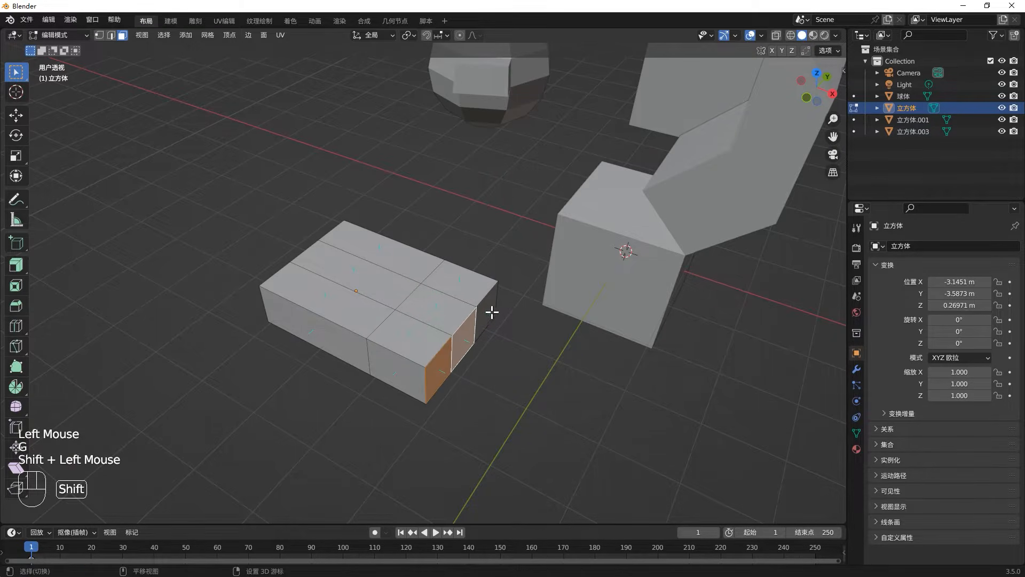
{"action": "left_click", "coordinate": [491, 311], "text": "shift"}
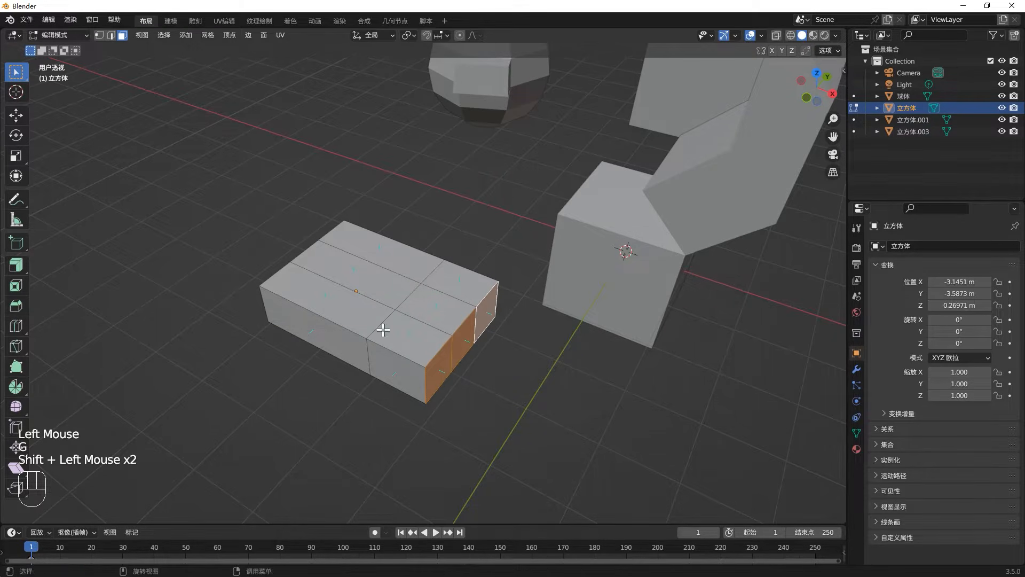
{"action": "left_click", "coordinate": [20, 271]}
{"action": "left_click_drag", "start_coordinate": [20, 270], "coordinate": [92, 339]}
{"action": "left_click_drag", "start_coordinate": [517, 365], "coordinate": [483, 387]}
Select the nearest finger's end face alone and move it downward away from the other two.
{"action": "left_click", "coordinate": [485, 387]}
{"action": "key", "text": "g"}
{"action": "left_click", "coordinate": [444, 422]}
Select the end faces of all three fingers and scale them together to about 0.61.
{"action": "left_click", "coordinate": [501, 361]}
{"action": "left_click", "coordinate": [516, 357]}
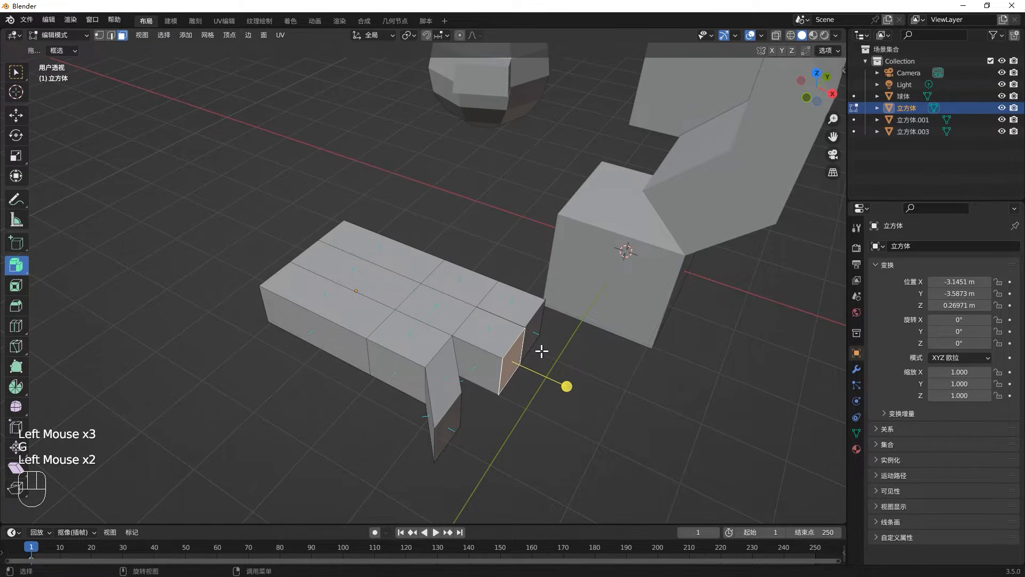
{"action": "left_click", "coordinate": [542, 322], "text": "shift"}
{"action": "left_click", "coordinate": [458, 418], "text": "shift"}
{"action": "left_click", "coordinate": [543, 336], "text": "shift"}
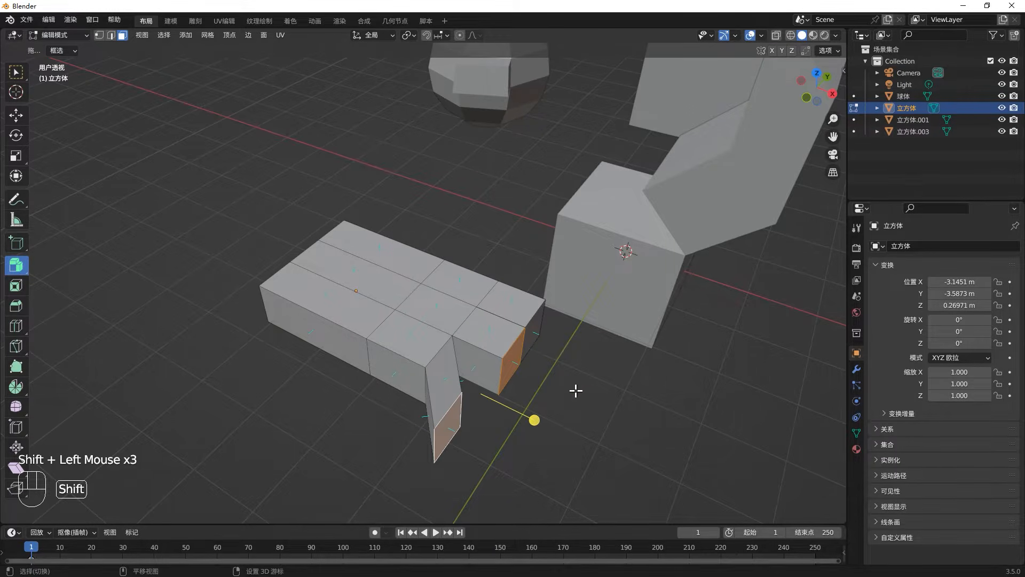
{"action": "left_click", "coordinate": [534, 324], "text": "shift"}
{"action": "key", "text": "s"}
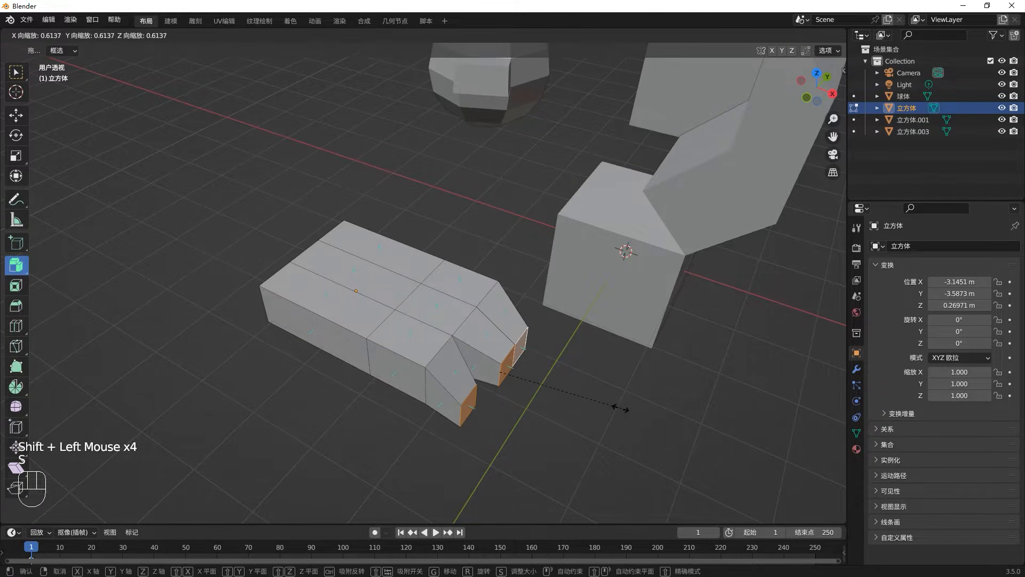
{"action": "left_click", "coordinate": [554, 393]}
Move the farthest finger's end face by about X 0.17, Y 0.32, Z 0.20 m.
{"action": "left_click", "coordinate": [527, 335]}
{"action": "key", "text": "g"}
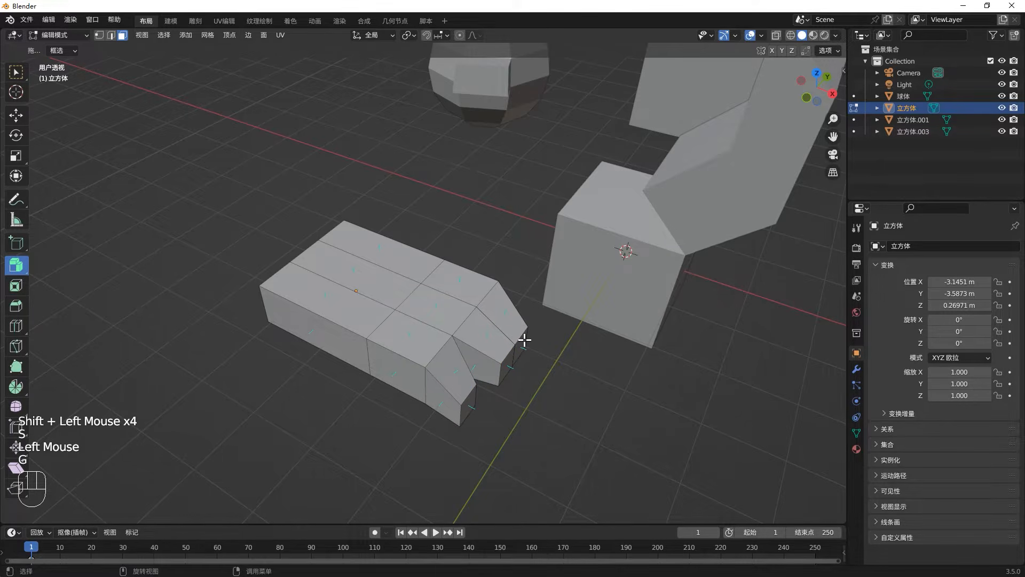
{"action": "left_click", "coordinate": [551, 319]}
{"action": "middle_click_drag", "start_coordinate": [552, 320], "coordinate": [526, 362]}
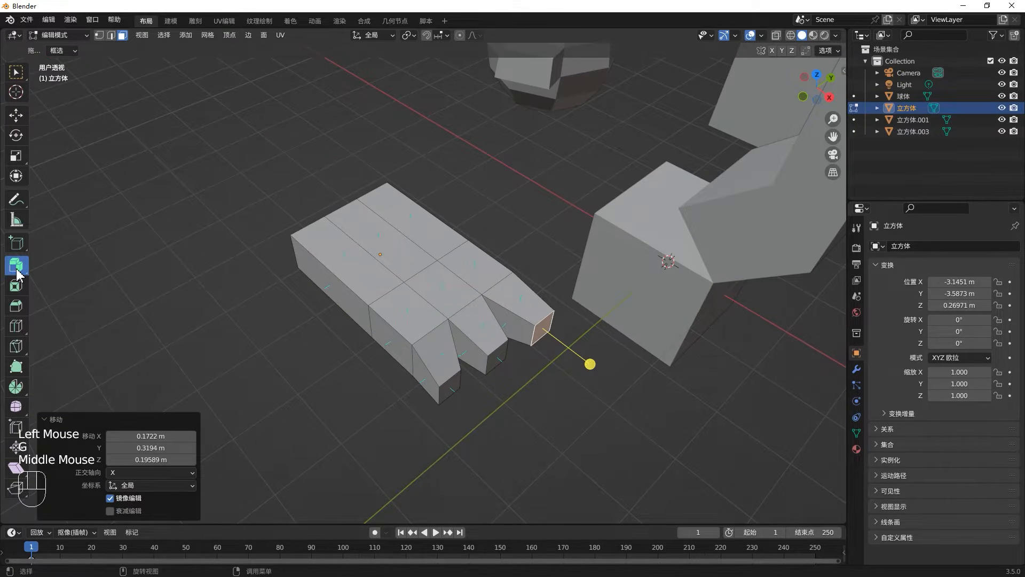
Extrude the farthest finger's end face into a four-segment bent arm with the Extrude to Cursor tool.
{"action": "left_click_drag", "start_coordinate": [18, 274], "coordinate": [93, 361]}
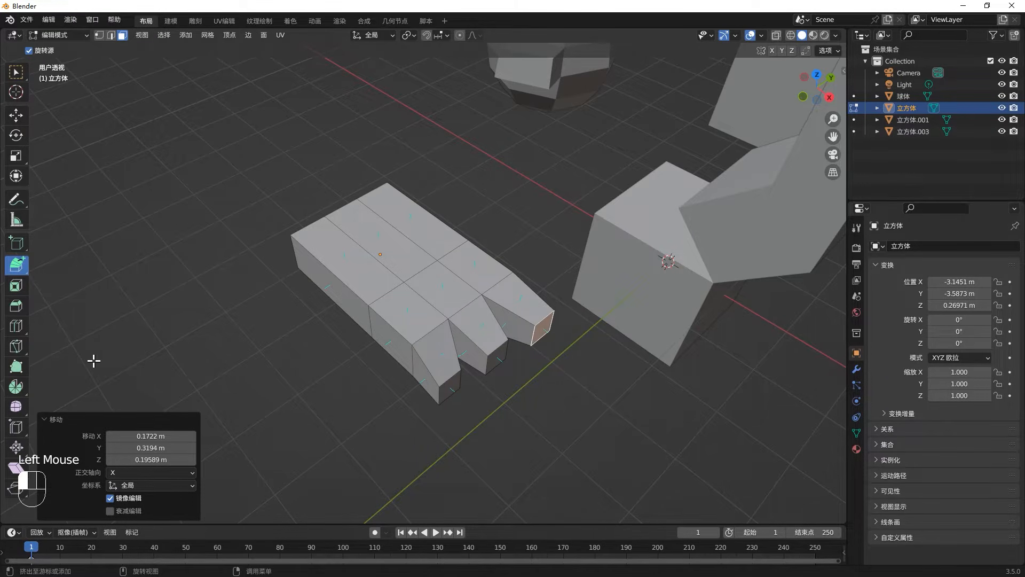
{"action": "left_click", "coordinate": [607, 373]}
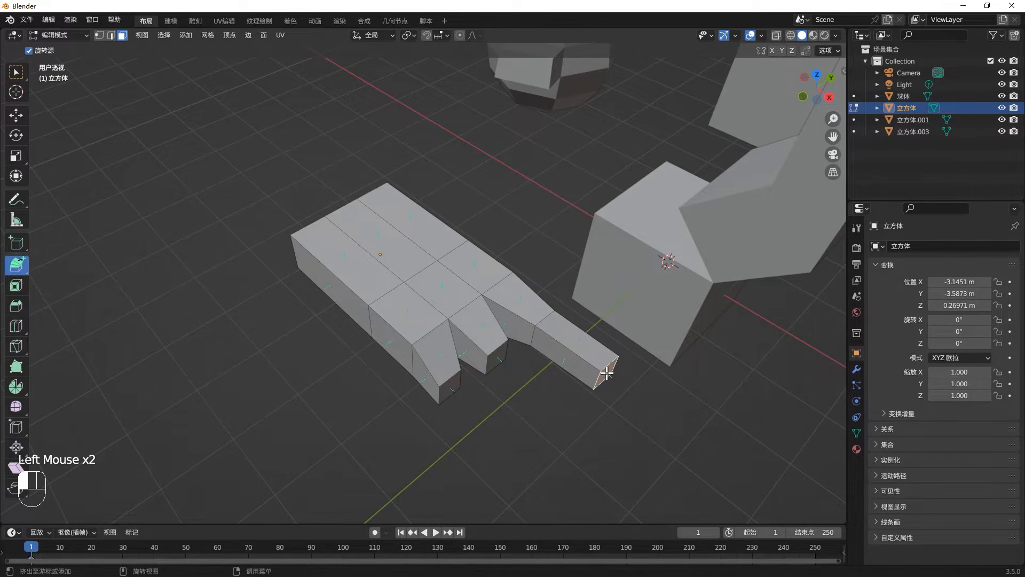
{"action": "left_click", "coordinate": [550, 231]}
{"action": "left_click", "coordinate": [579, 149]}
{"action": "left_click", "coordinate": [623, 119]}
Switch to edge selection and extrude the bent arm's tip further with Extrude to Cursor.
{"action": "key", "text": "2"}
{"action": "left_click", "coordinate": [627, 131]}
{"action": "middle_click_drag", "start_coordinate": [645, 123], "coordinate": [567, 188]}
{"action": "left_click", "coordinate": [652, 103]}
{"action": "middle_click_drag", "start_coordinate": [652, 103], "coordinate": [670, 121]}
{"action": "right_click", "coordinate": [669, 121]}
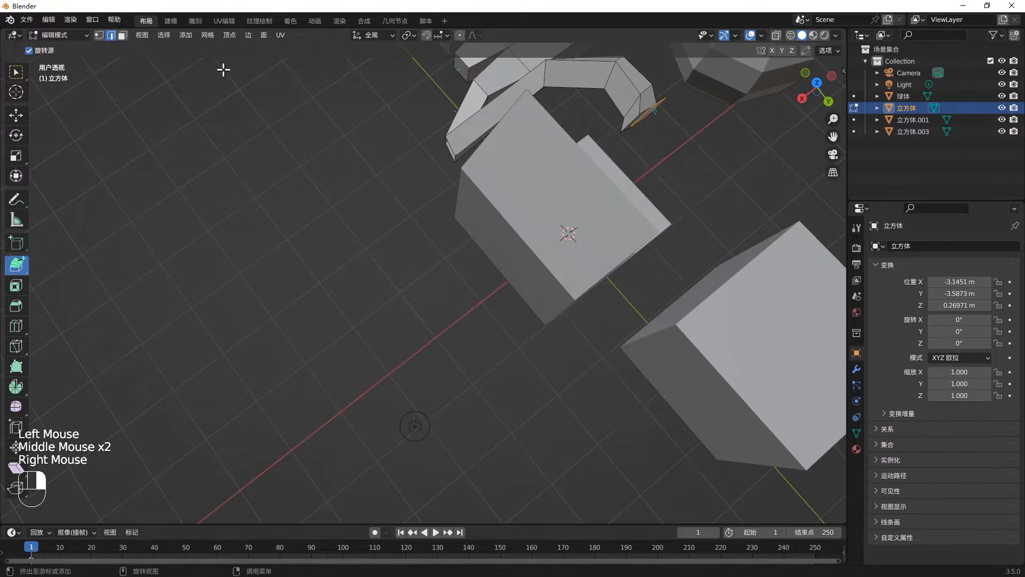
Select an upper edge at the nearest finger's tip and extrude it to the cursor as a strip of four segments.
{"action": "left_click", "coordinate": [19, 72]}
{"action": "middle_click_drag", "start_coordinate": [416, 129], "coordinate": [523, 168]}
{"action": "left_click", "coordinate": [438, 290]}
{"action": "middle_click_drag", "start_coordinate": [437, 291], "coordinate": [467, 272]}
{"action": "left_click", "coordinate": [16, 265]}
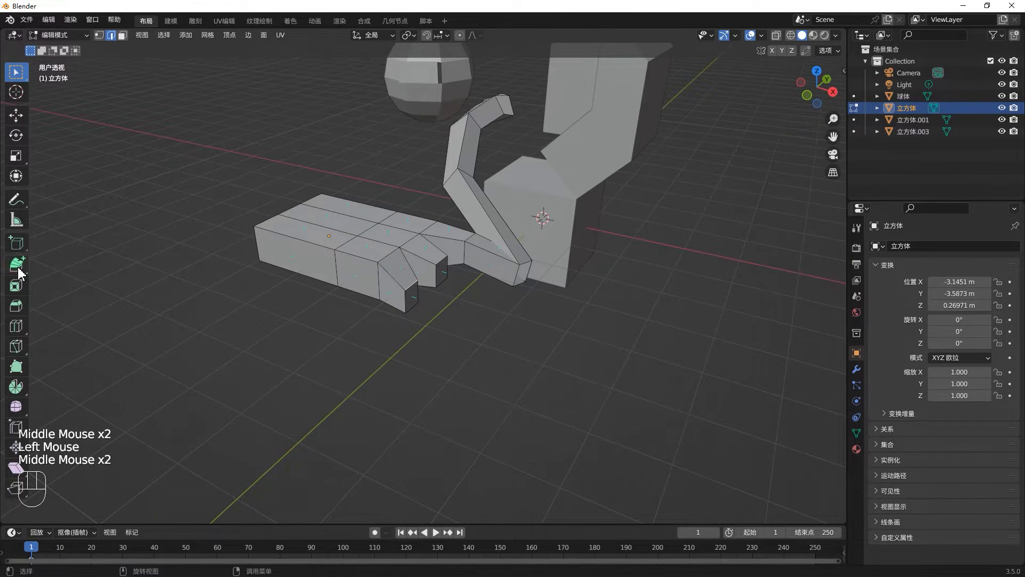
{"action": "left_click", "coordinate": [471, 324]}
{"action": "left_click", "coordinate": [534, 295]}
{"action": "left_click", "coordinate": [623, 249]}
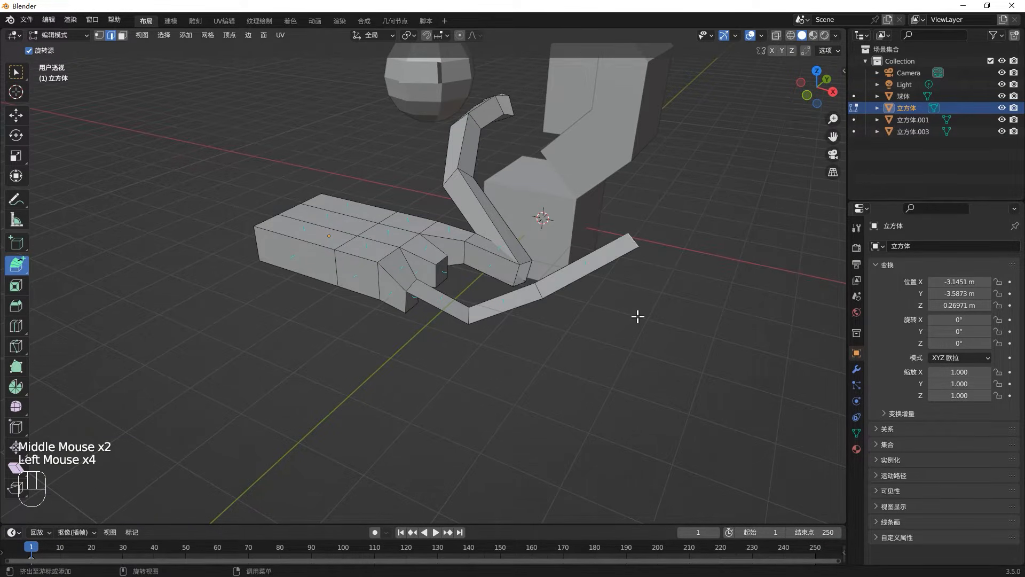
{"action": "left_click", "coordinate": [639, 317]}
Continue the strip from its end edge with four more zigzag extrusions to the cursor while the selection tool is active.
{"action": "left_click", "coordinate": [17, 72]}
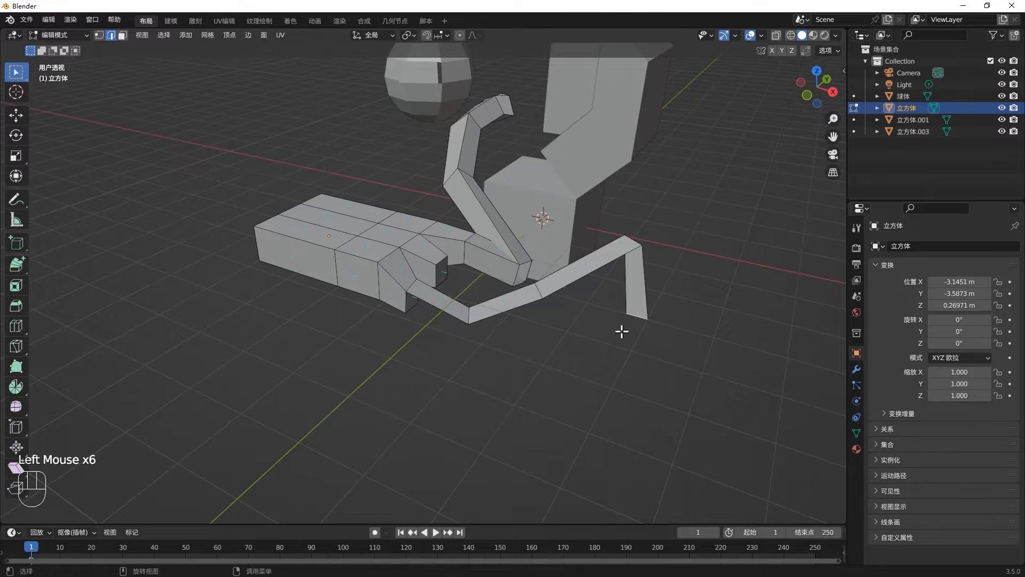
{"action": "right_click", "coordinate": [736, 267], "text": "ctrl"}
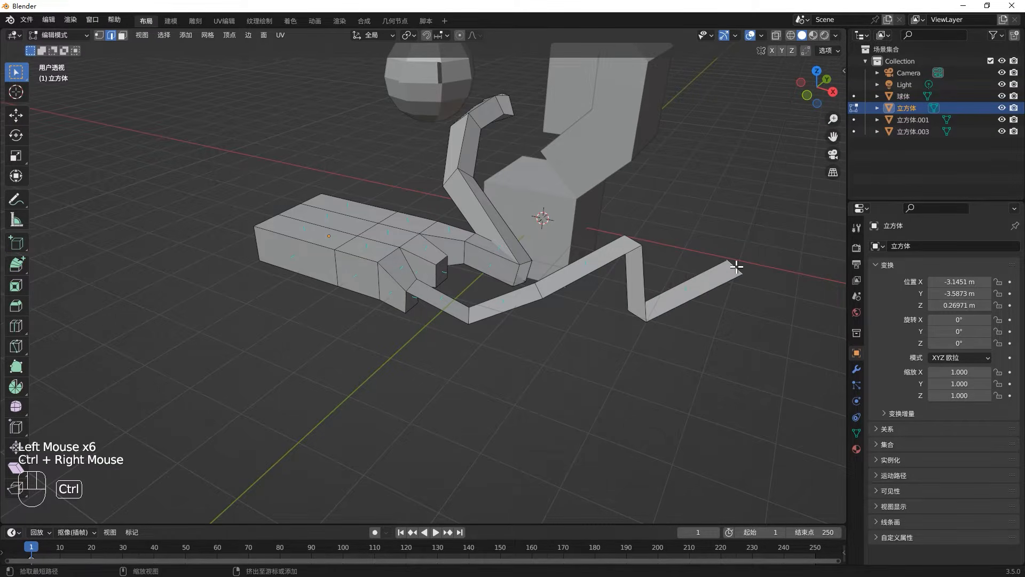
{"action": "right_click", "coordinate": [742, 205], "text": "ctrl"}
{"action": "right_click", "coordinate": [785, 284], "text": "ctrl"}
{"action": "right_click", "coordinate": [742, 357], "text": "ctrl"}
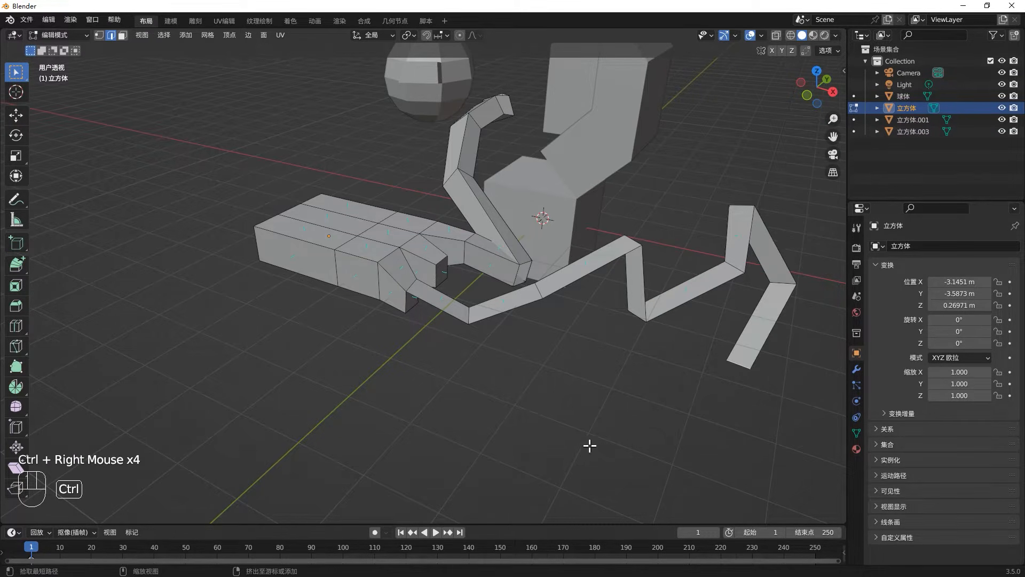
{"action": "left_click", "coordinate": [16, 69]}
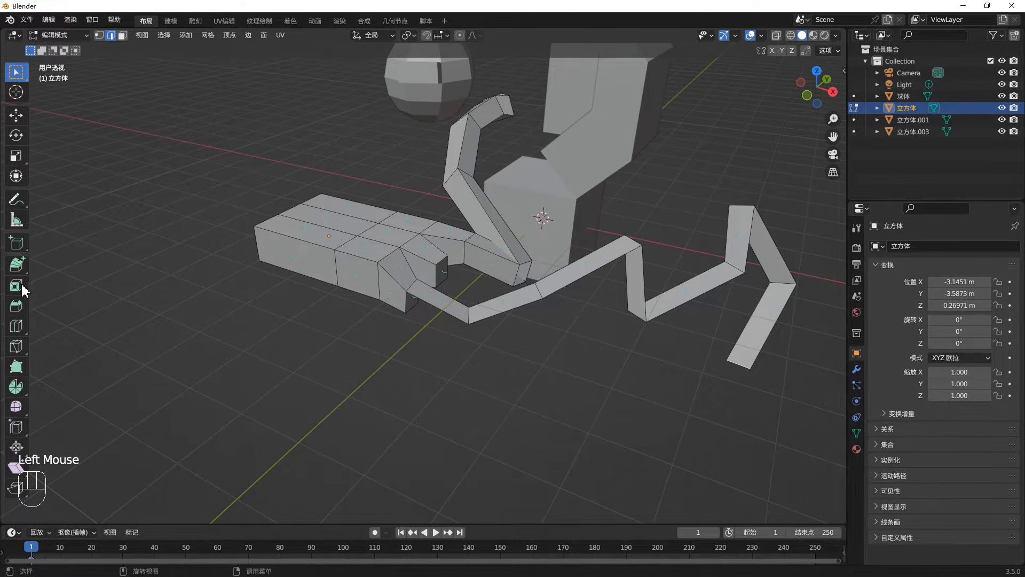
Select the middle top face of the palm block in face mode and inset it about 0.22 m with Inset Faces.
{"action": "left_click", "coordinate": [16, 266]}
{"action": "left_click", "coordinate": [63, 271]}
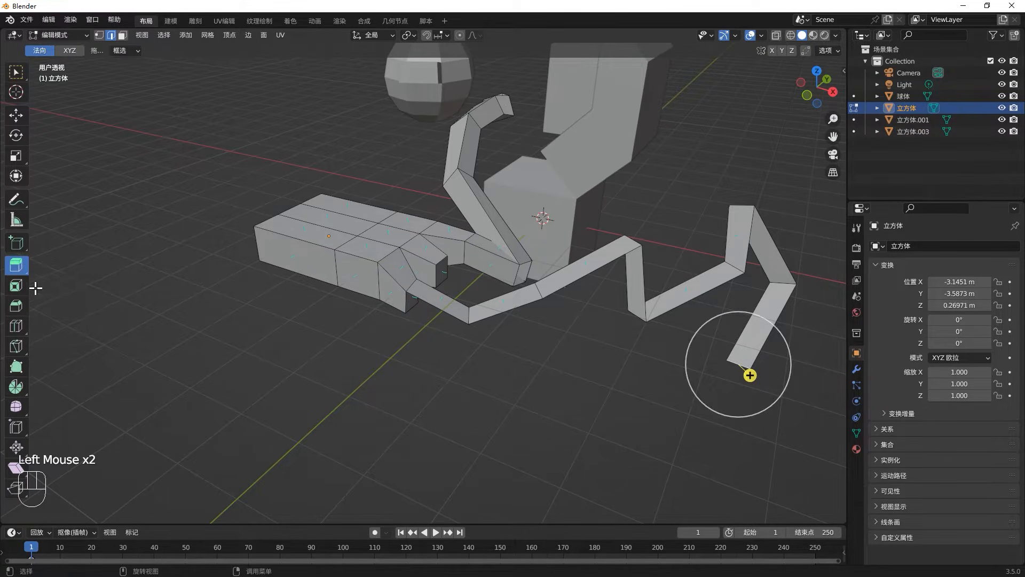
{"action": "left_click", "coordinate": [18, 288]}
{"action": "middle_click_drag", "start_coordinate": [407, 216], "coordinate": [235, 287]}
{"action": "left_click", "coordinate": [248, 294]}
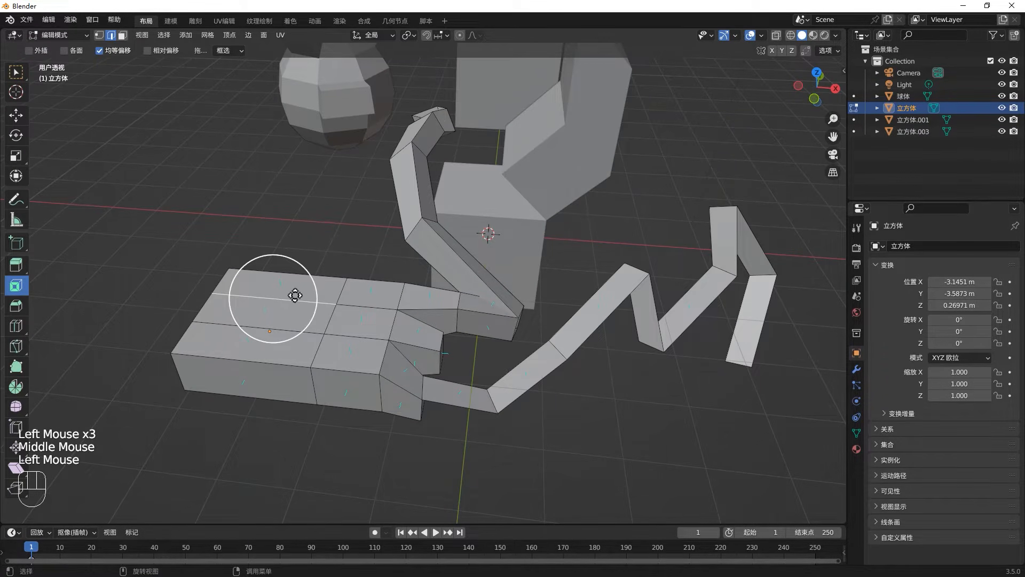
{"action": "key", "text": "3"}
{"action": "left_click", "coordinate": [286, 320]}
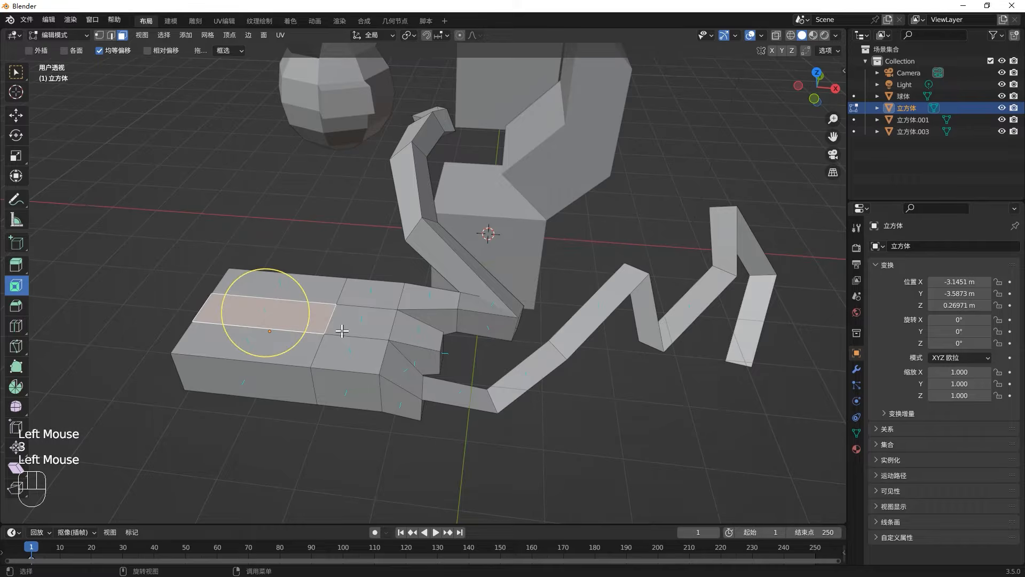
{"action": "left_click_drag", "start_coordinate": [300, 288], "coordinate": [291, 300]}
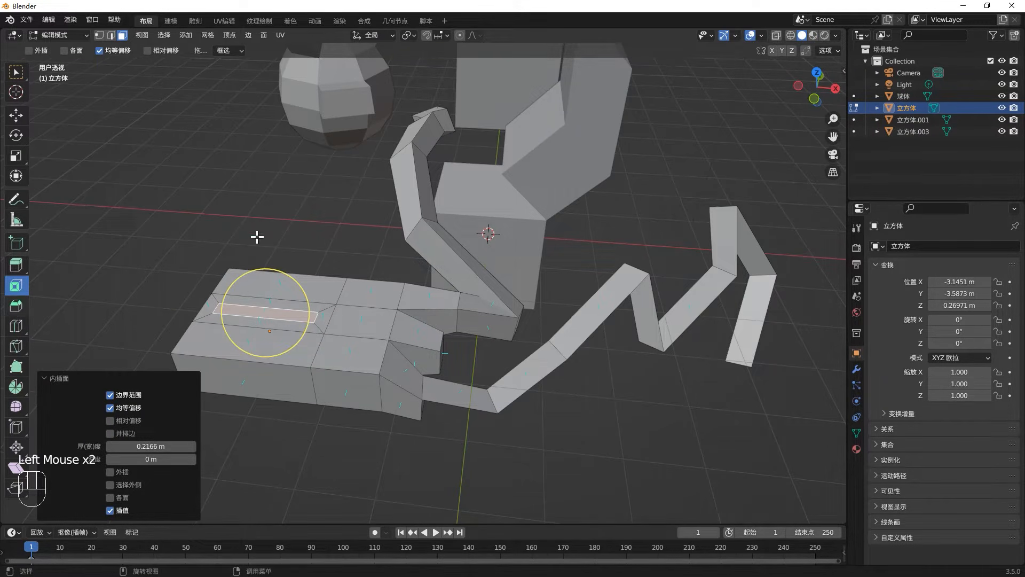
Select the long outer top edge of the palm block in edge mode, bevel it, and set 7 segments.
{"action": "left_click", "coordinate": [16, 310]}
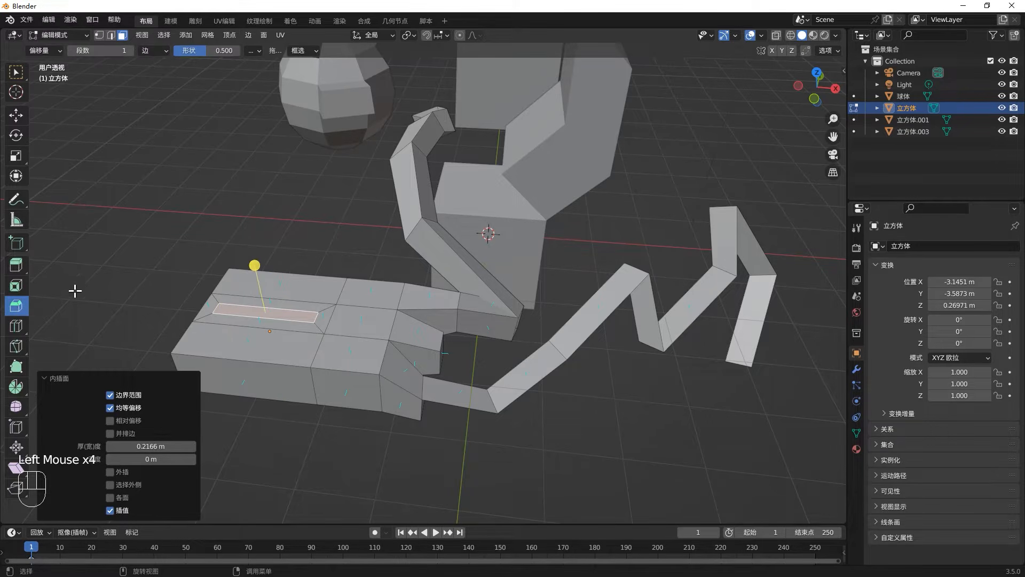
{"action": "left_click", "coordinate": [285, 271]}
{"action": "key", "text": "3"}
{"action": "key", "text": "2"}
{"action": "left_click", "coordinate": [289, 272]}
{"action": "middle_click_drag", "start_coordinate": [291, 270], "coordinate": [259, 243]}
{"action": "left_click_drag", "start_coordinate": [259, 243], "coordinate": [237, 234]}
{"action": "left_click_drag", "start_coordinate": [145, 346], "coordinate": [192, 346]}
Bevel the lower long edge on the same side of the block about 0.28 m wide with 7 segments.
{"action": "left_click", "coordinate": [322, 322]}
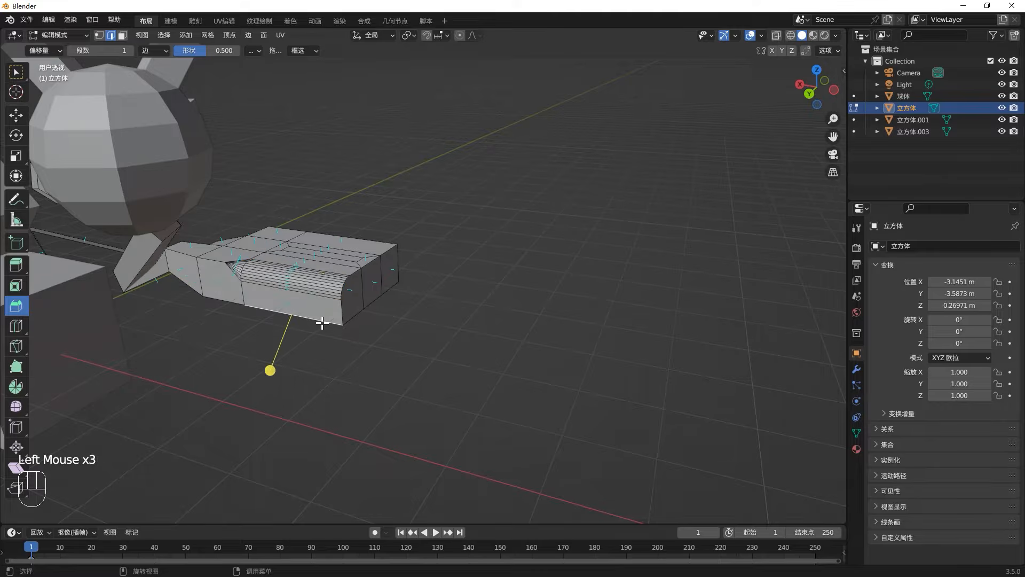
{"action": "left_click_drag", "start_coordinate": [271, 370], "coordinate": [264, 392]}
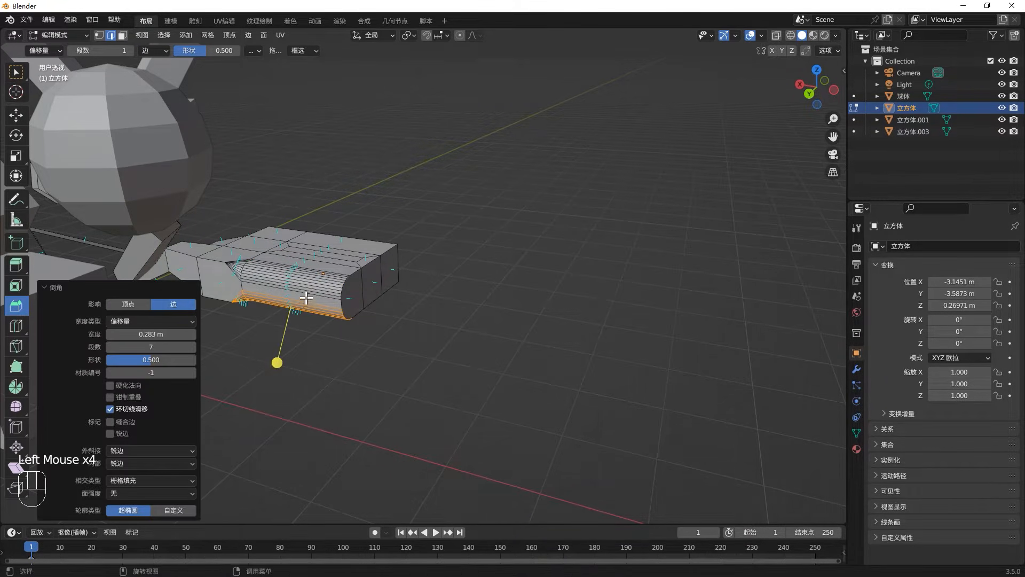
{"action": "middle_click_drag", "start_coordinate": [265, 392], "coordinate": [305, 213]}
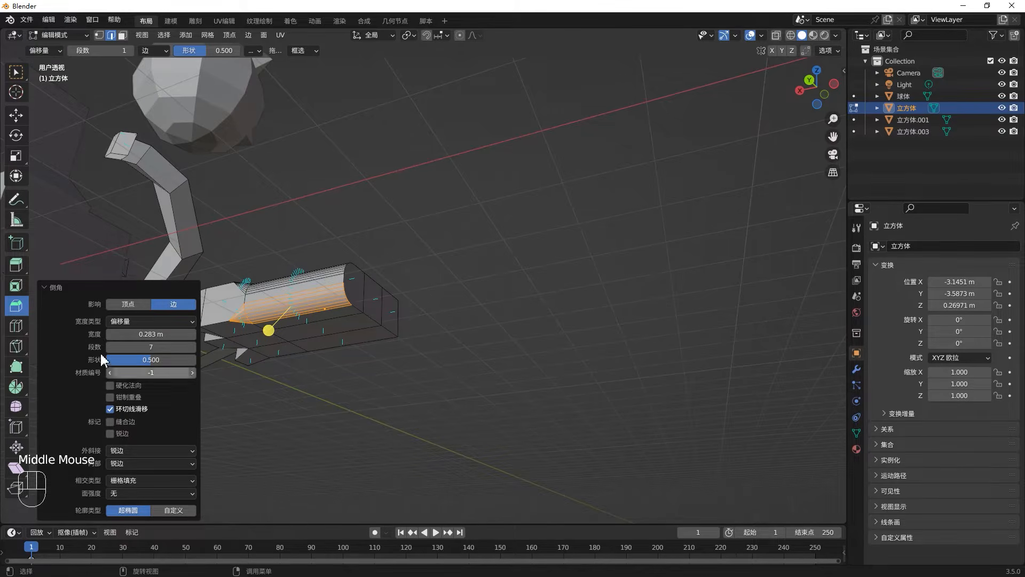
Add a crosswise loop cut to the palm block, try 12 cuts before reducing it to 1, and add another cut lengthwise.
{"action": "left_click", "coordinate": [21, 330]}
{"action": "middle_click_drag", "start_coordinate": [349, 277], "coordinate": [358, 351]}
{"action": "left_click", "coordinate": [324, 279]}
{"action": "left_click", "coordinate": [155, 408]}
{"action": "type", "text": "12"}
{"action": "key", "text": "Return"}
{"action": "left_click_drag", "start_coordinate": [154, 407], "coordinate": [138, 408]}
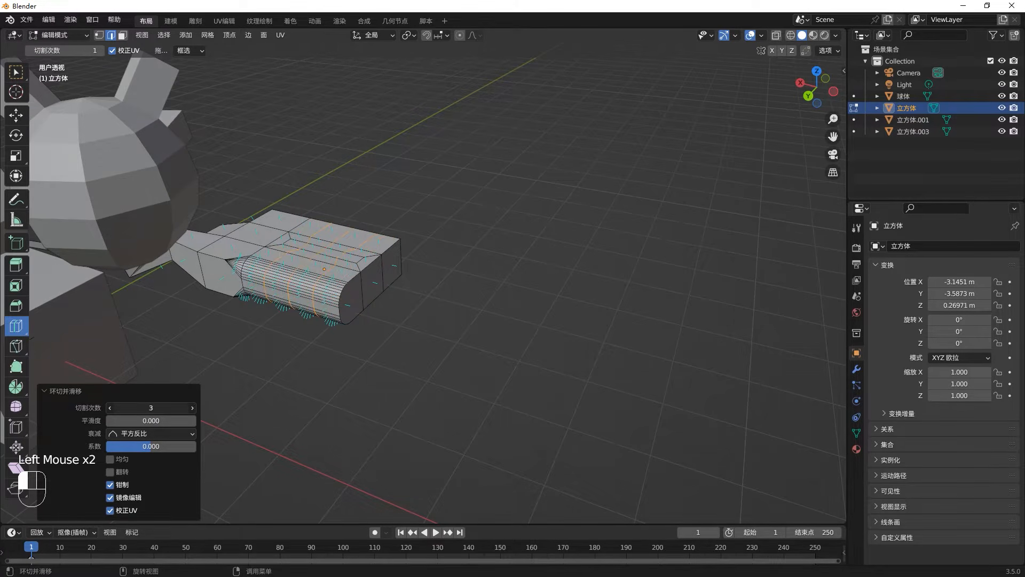
{"action": "left_click", "coordinate": [382, 247]}
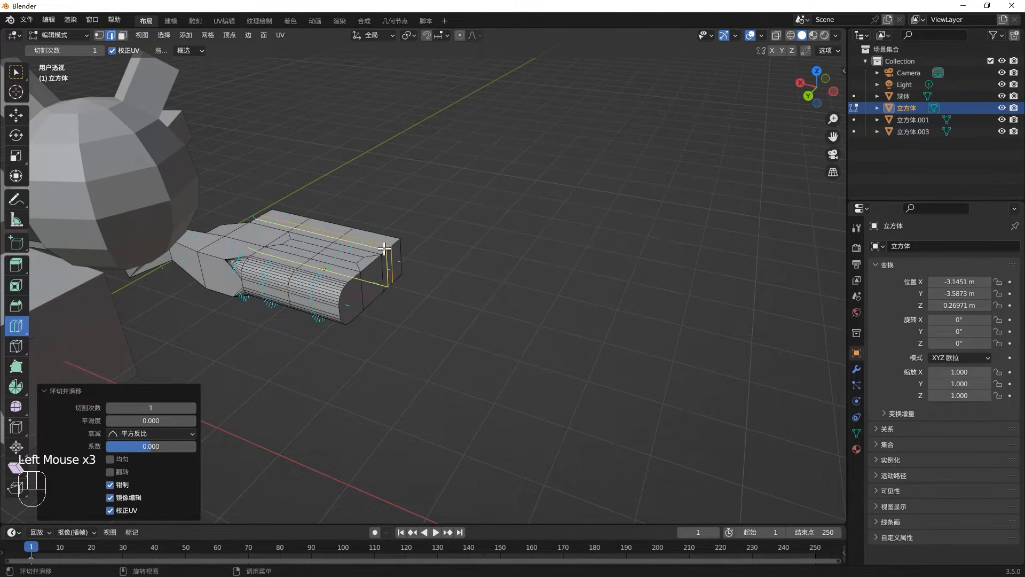
Return to Object Mode and delete the palm block, the sphere and the cube beside it.
{"action": "key", "text": "Tab"}
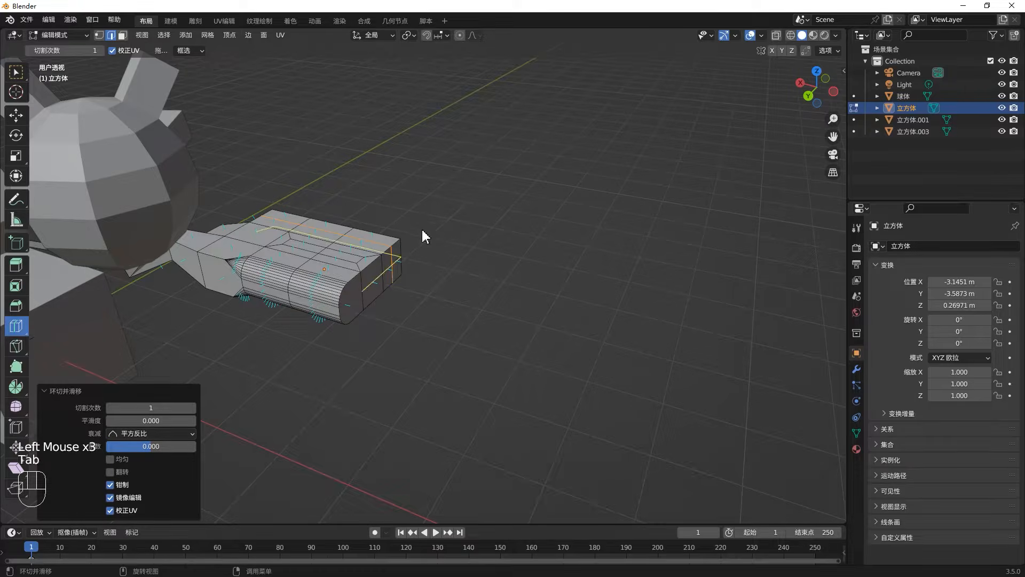
{"action": "scroll", "coordinate": [422, 249], "scroll_direction": "down", "scroll_amount": 2}
{"action": "key", "text": "x"}
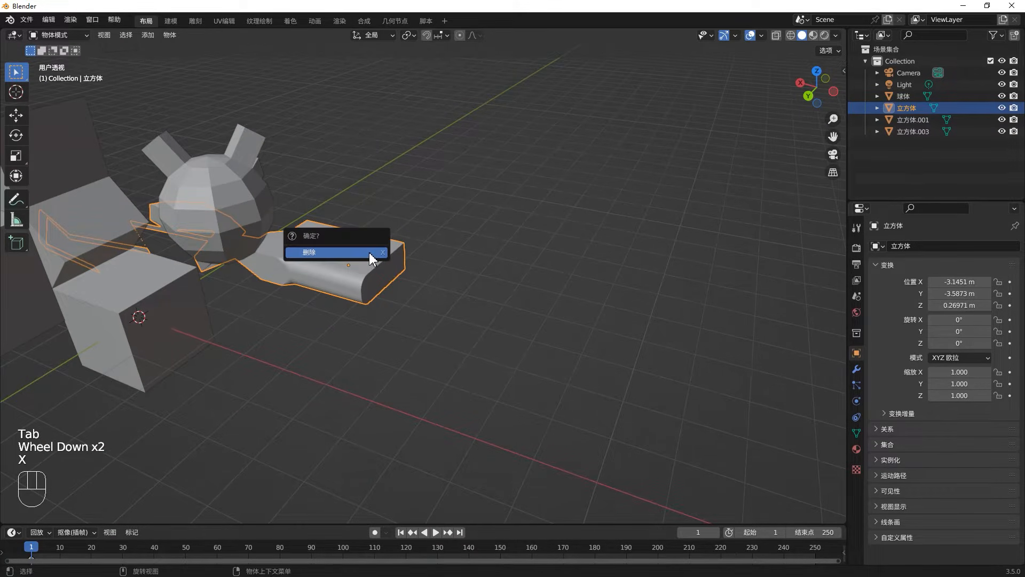
{"action": "left_click", "coordinate": [369, 253]}
{"action": "left_click", "coordinate": [241, 219]}
{"action": "key", "text": "x"}
{"action": "left_click", "coordinate": [235, 218]}
{"action": "left_click", "coordinate": [159, 282]}
{"action": "key", "text": "x"}
{"action": "left_click", "coordinate": [167, 277]}
{"action": "scroll", "coordinate": [251, 258], "scroll_direction": "down", "scroll_amount": 2}
{"action": "middle_click_drag", "start_coordinate": [252, 259], "coordinate": [464, 323]}
{"action": "scroll", "coordinate": [469, 249], "scroll_direction": "up", "scroll_amount": 3}
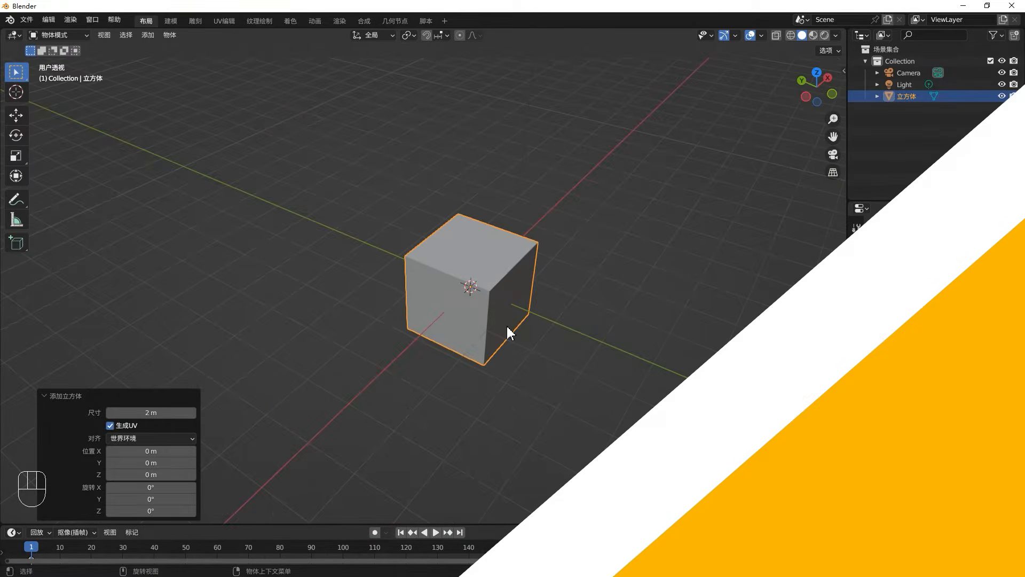
Duplicate the new cube five times and spread the copies around the original.
{"action": "key", "text": "shift+d"}
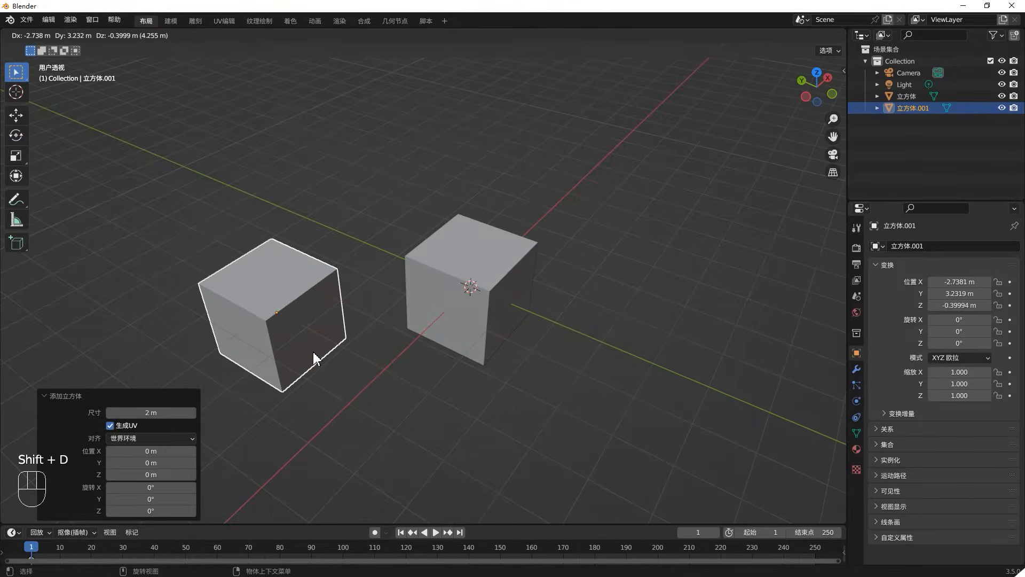
{"action": "left_click", "coordinate": [313, 351]}
{"action": "key", "text": "shift+d"}
{"action": "left_click", "coordinate": [702, 201]}
{"action": "key", "text": "shift+d"}
{"action": "left_click", "coordinate": [774, 360]}
{"action": "key", "text": "shift+d"}
{"action": "left_click", "coordinate": [359, 154]}
{"action": "middle_click_drag", "start_coordinate": [496, 230], "coordinate": [474, 290]}
{"action": "key", "text": "shift+d"}
{"action": "left_click", "coordinate": [239, 349]}
Open the original cube in Edit Mode and select both end vertices of one top edge in vertex mode.
{"action": "middle_click_drag", "start_coordinate": [456, 334], "coordinate": [476, 241]}
{"action": "left_click", "coordinate": [469, 230]}
{"action": "scroll", "coordinate": [461, 204], "scroll_direction": "up", "scroll_amount": 2}
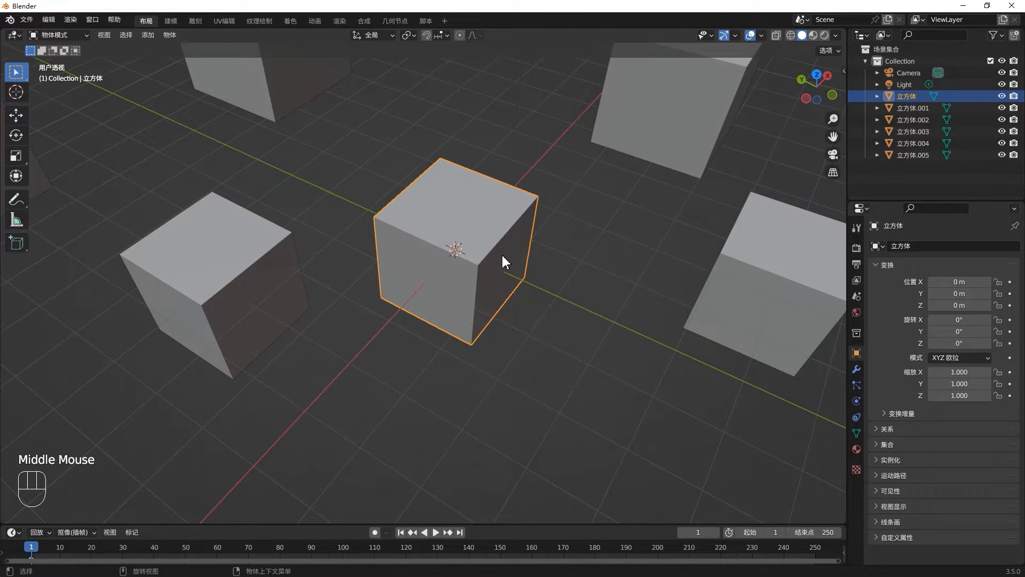
{"action": "key", "text": "Tab"}
{"action": "scroll", "coordinate": [492, 252], "scroll_direction": "up", "scroll_amount": 3}
{"action": "left_click", "coordinate": [473, 274]}
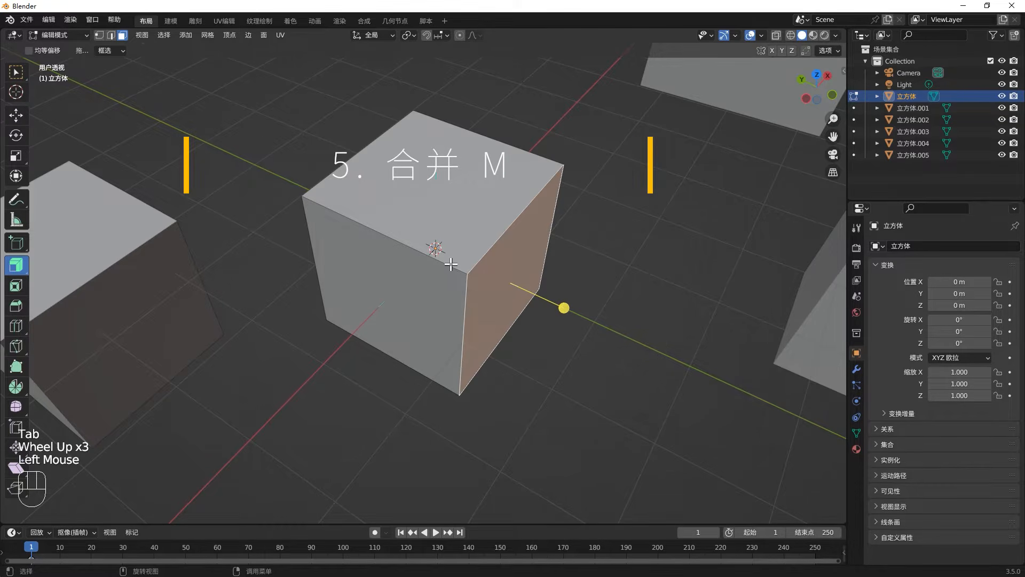
{"action": "key", "text": "1"}
{"action": "left_click", "coordinate": [467, 273]}
{"action": "left_click", "coordinate": [567, 164], "text": "shift"}
{"action": "middle_click_drag", "start_coordinate": [567, 164], "coordinate": [544, 173]}
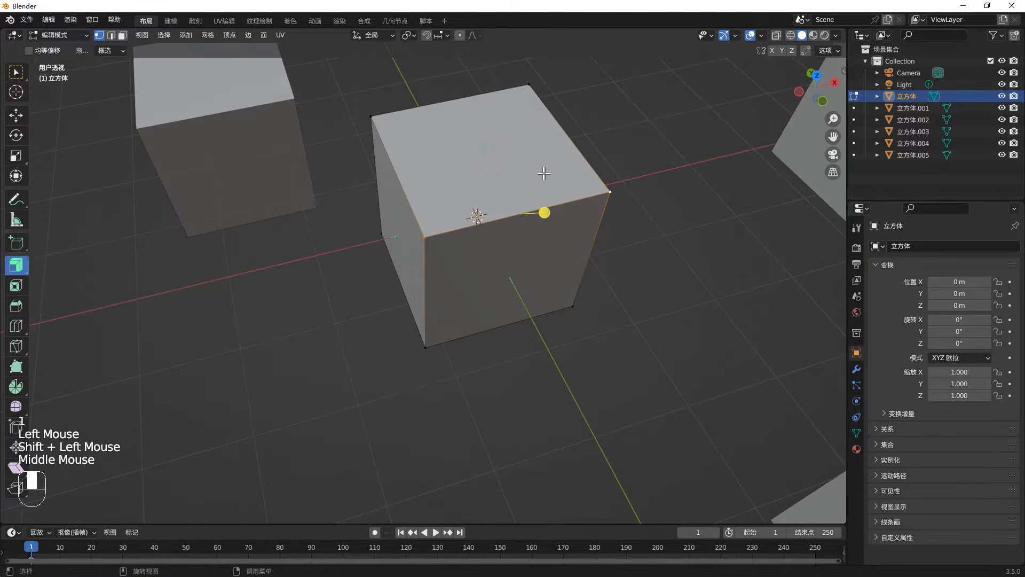
Try merging the two selected vertices at their center, inspect the shape, and undo the merge.
{"action": "key", "text": "m"}
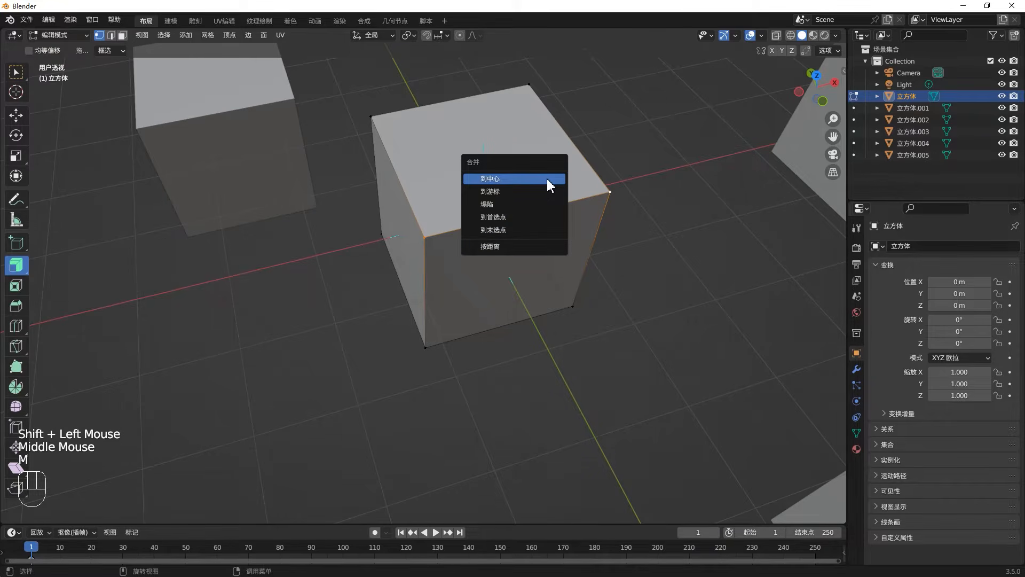
{"action": "left_click", "coordinate": [550, 185]}
{"action": "middle_click_drag", "start_coordinate": [515, 225], "coordinate": [542, 218]}
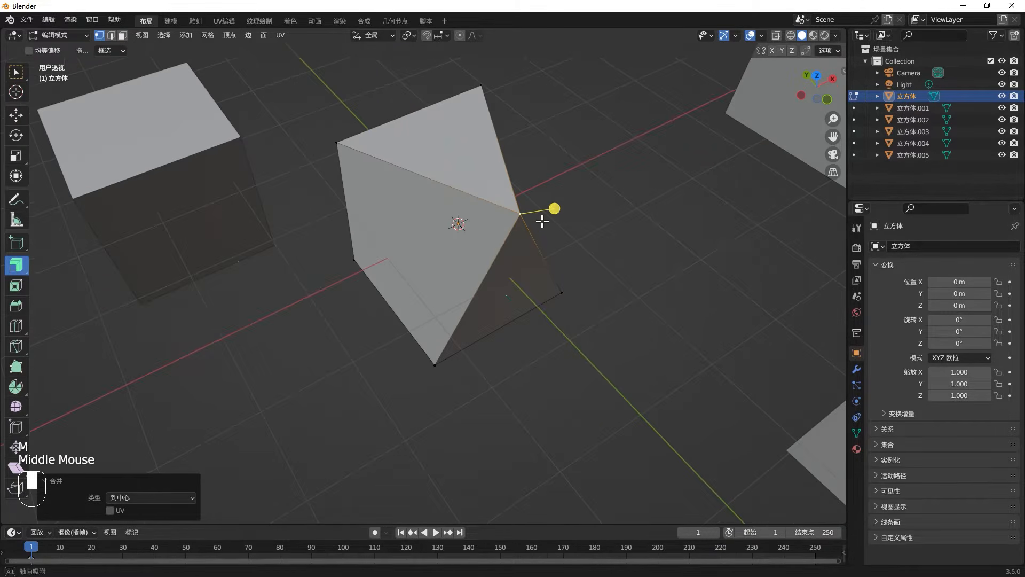
{"action": "key", "text": "ctrl+z"}
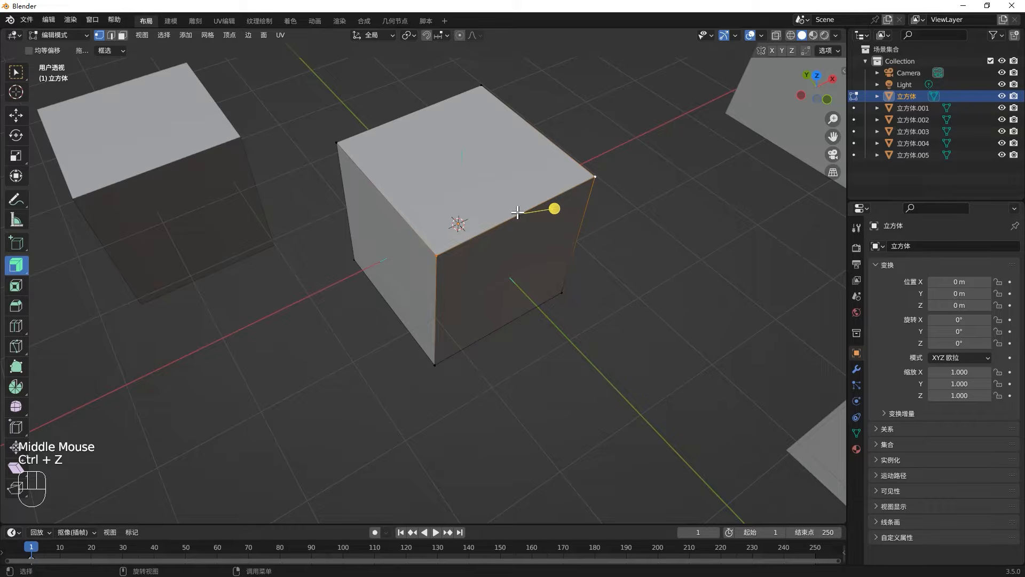
Try merging the two selected vertices at the 3D cursor and undo the merge.
{"action": "key", "text": "m"}
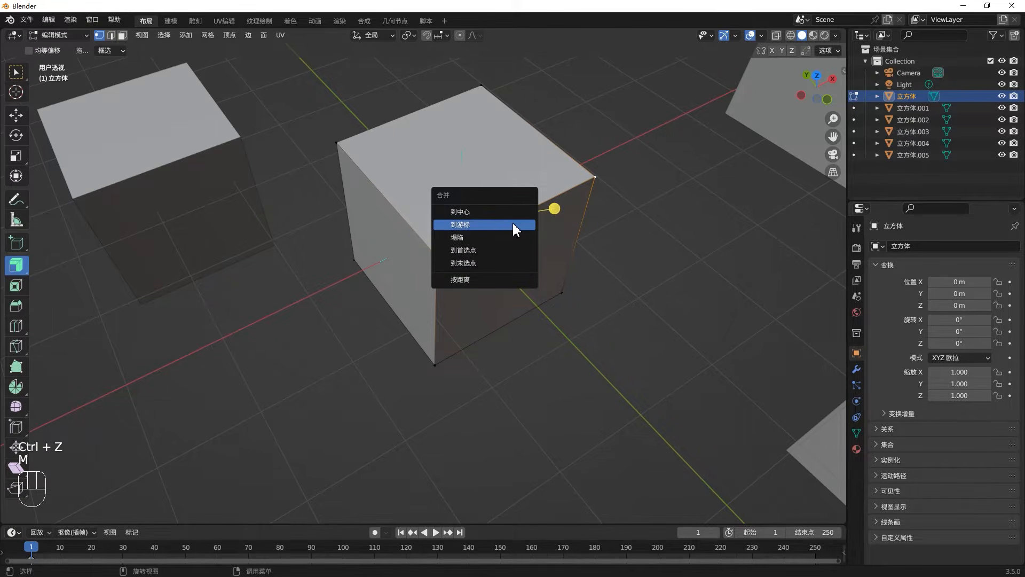
{"action": "left_click", "coordinate": [514, 224]}
{"action": "middle_click_drag", "start_coordinate": [487, 251], "coordinate": [517, 234]}
{"action": "key", "text": "ctrl+z"}
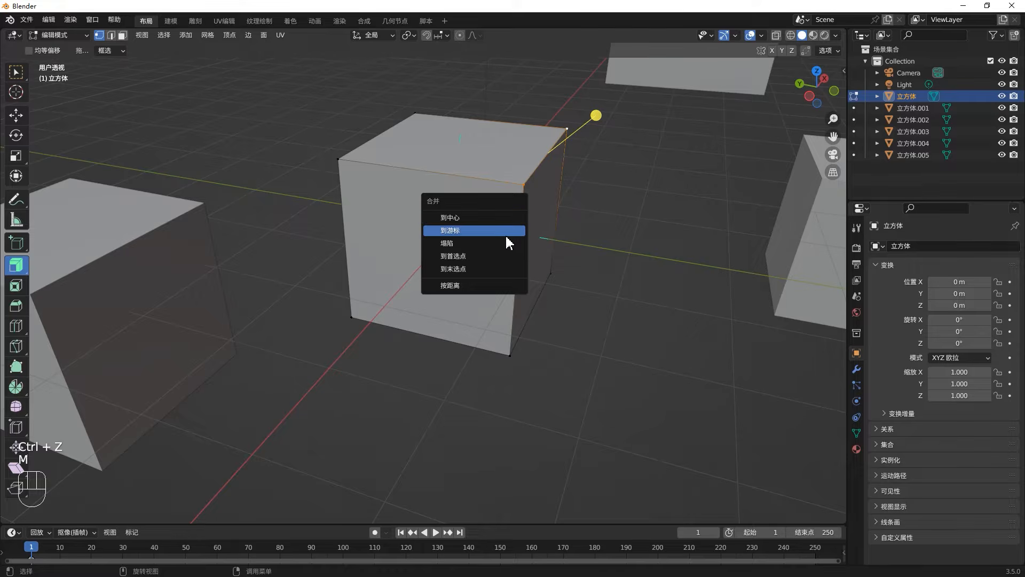
Try merging the two selected vertices with the Collapse option and undo it.
{"action": "left_click", "coordinate": [505, 243]}
{"action": "mouse_move", "coordinate": [543, 222]}
{"action": "middle_mouse_down"}
{"action": "mouse_move", "coordinate": [419, 222]}
{"action": "mouse_move", "coordinate": [537, 219]}
{"action": "middle_mouse_up"}
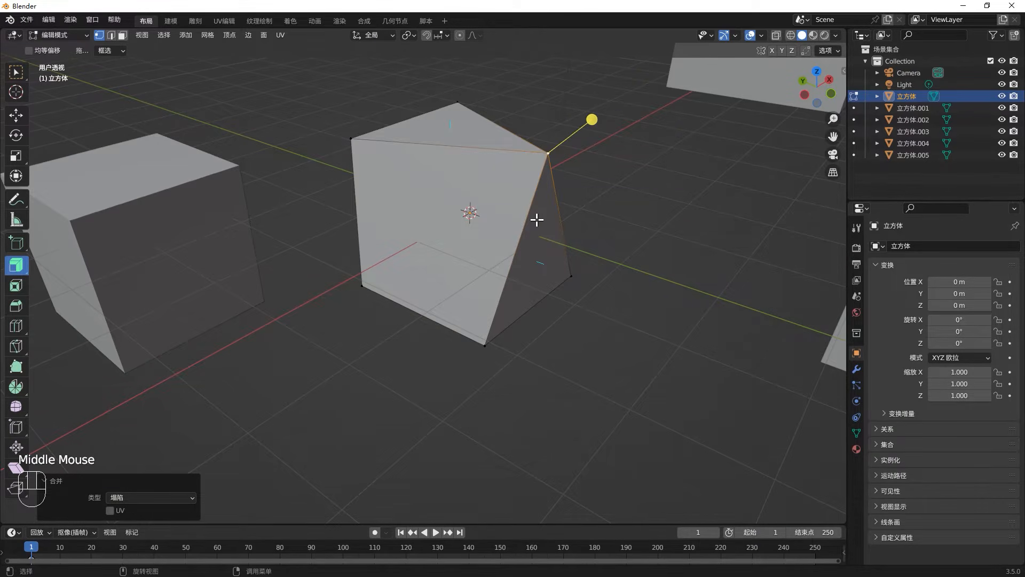
{"action": "key", "text": "ctrl+z"}
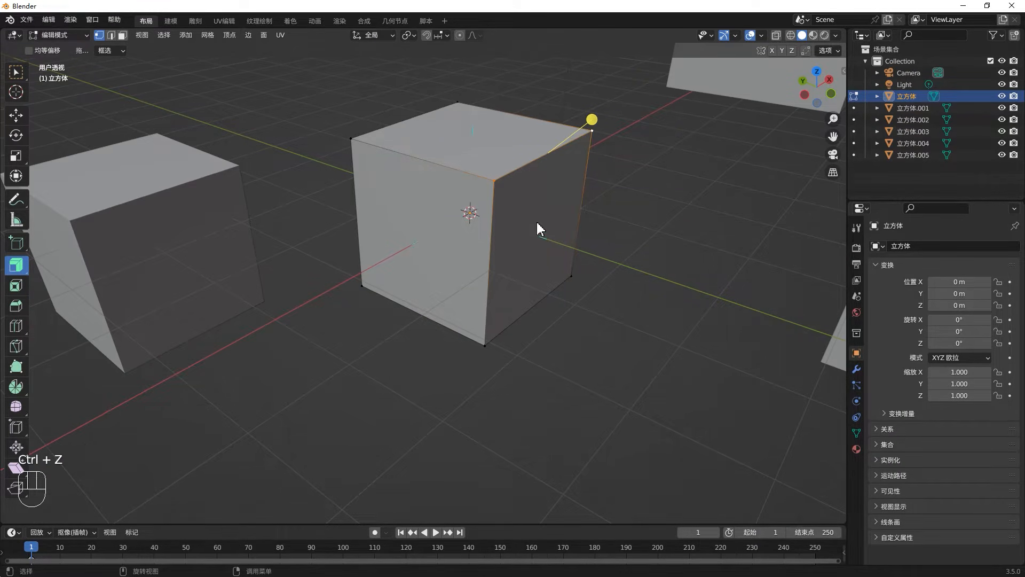
Try merging the two selected vertices at the first selected one, inspect the shape, and undo the merge.
{"action": "key", "text": "m"}
{"action": "left_click", "coordinate": [537, 235]}
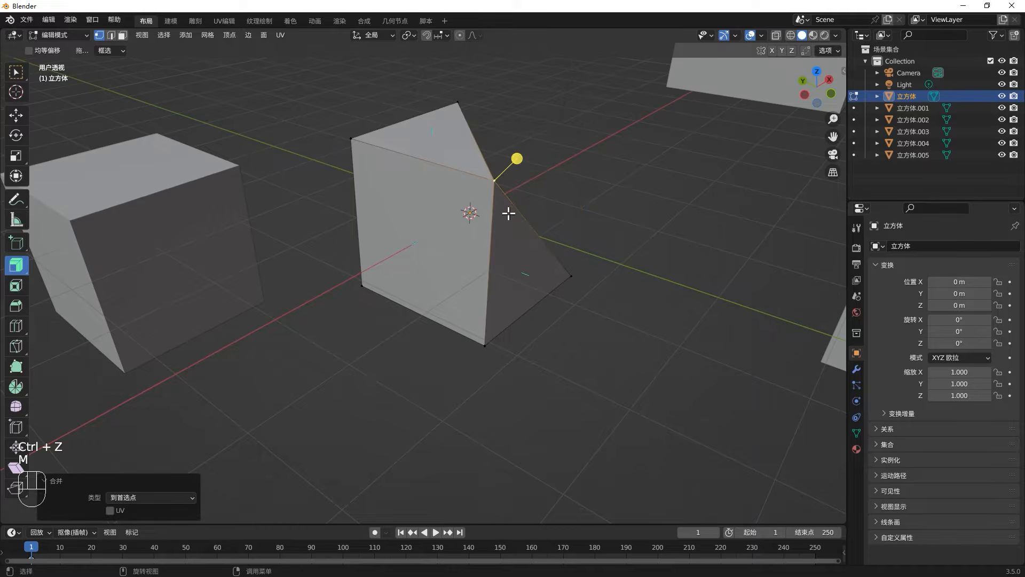
{"action": "middle_click_drag", "start_coordinate": [501, 219], "coordinate": [482, 199]}
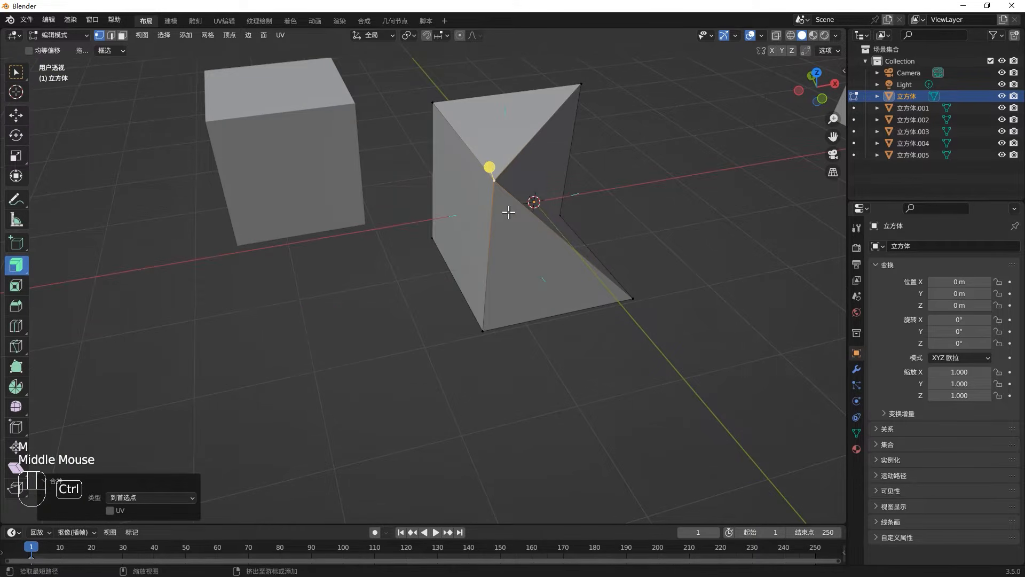
{"action": "key", "text": "ctrl+z"}
Try merging the two selected vertices at the last selected one and undo the merge.
{"action": "key", "text": "m"}
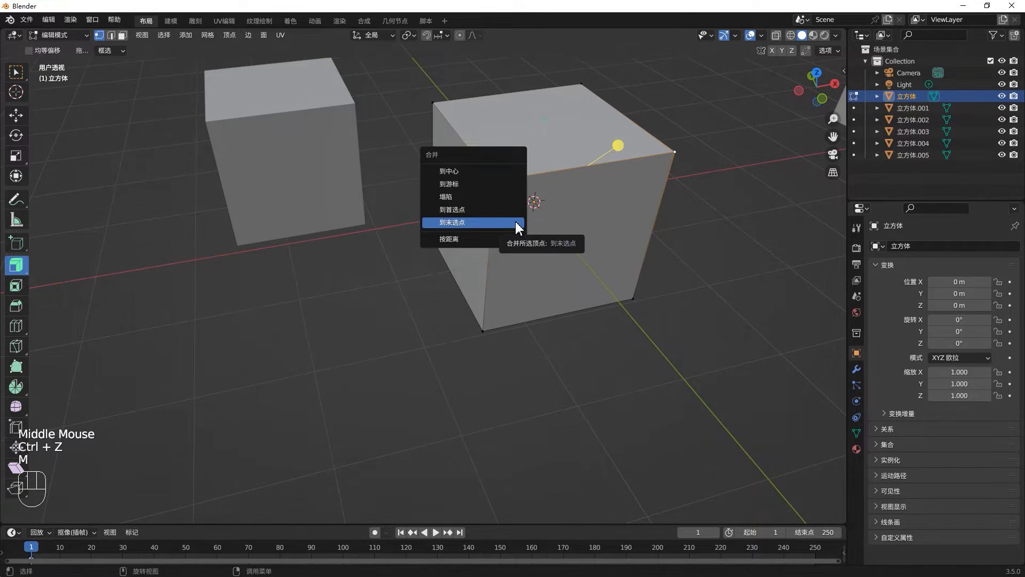
{"action": "left_click", "coordinate": [516, 224]}
{"action": "key", "text": "ctrl+z"}
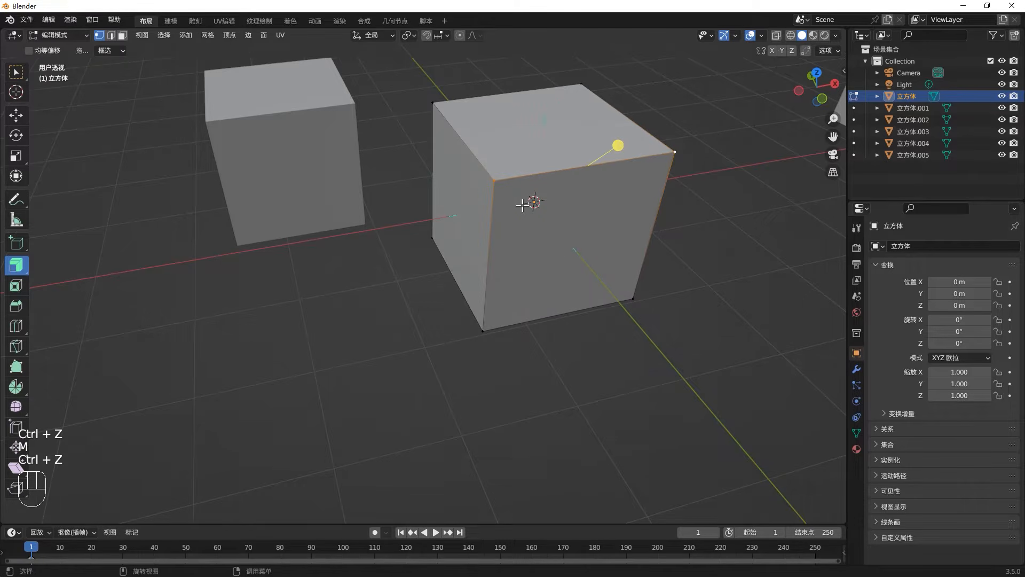
Try Merge by Distance at 0.0001 m, and move the edge's far vertex about 1.86 m to sit beside the near one.
{"action": "key", "text": "m"}
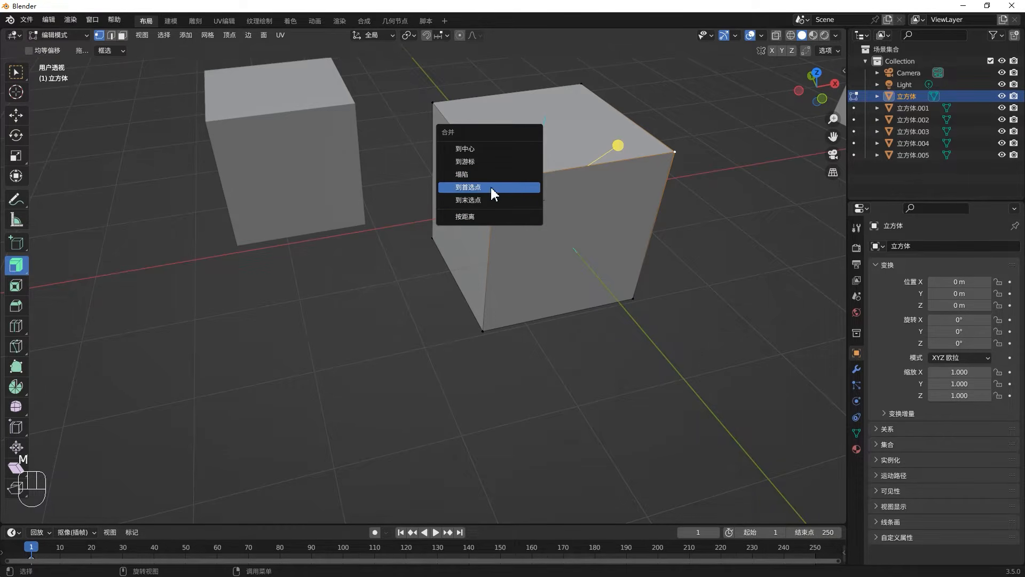
{"action": "left_click", "coordinate": [502, 216]}
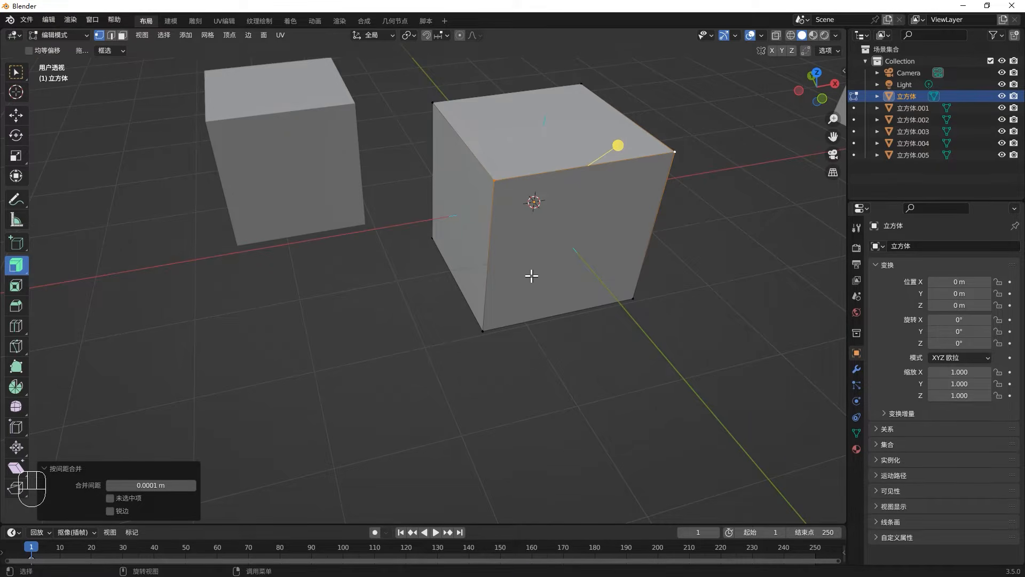
{"action": "left_click", "coordinate": [678, 153]}
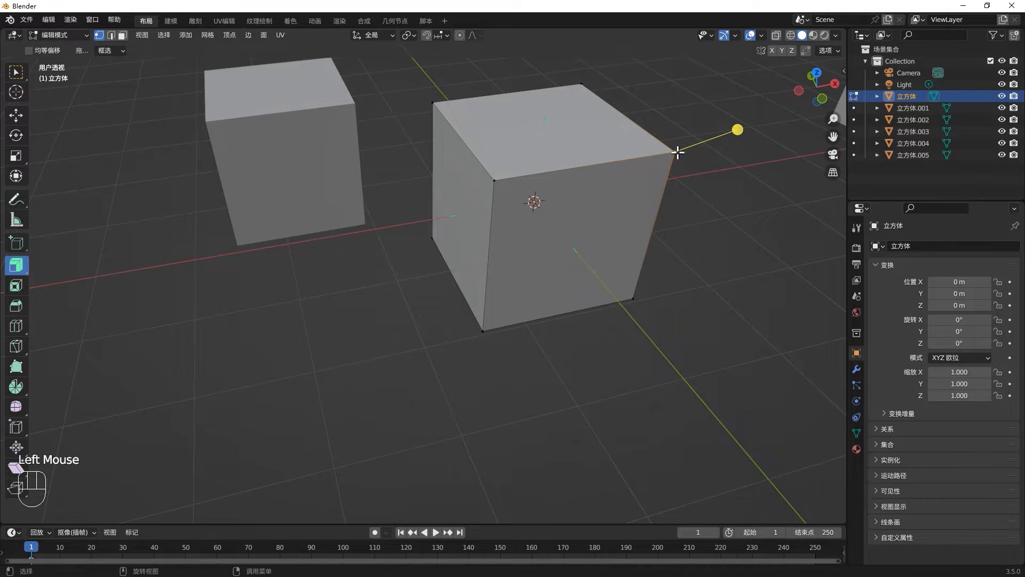
{"action": "key", "text": "g"}
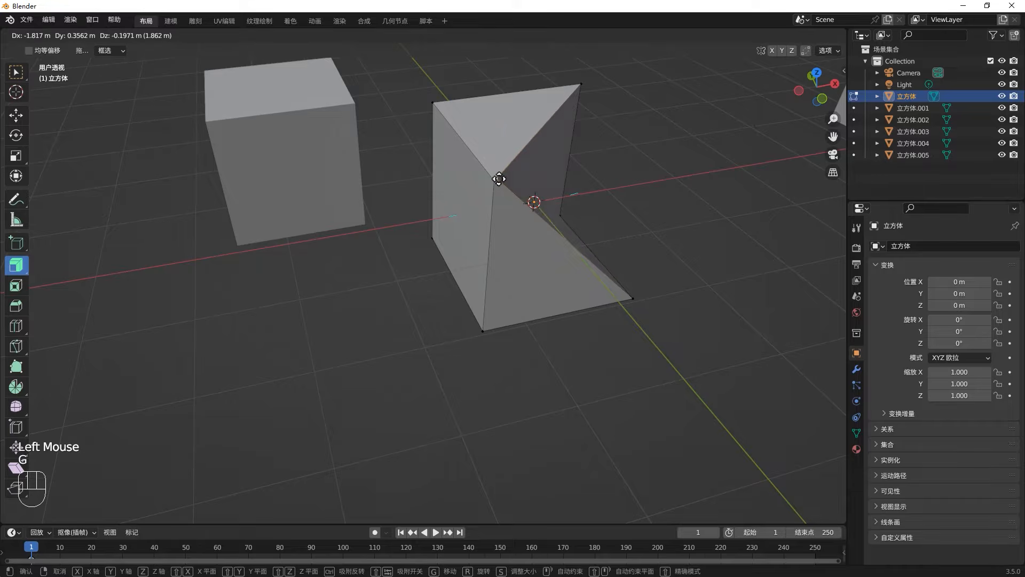
{"action": "left_click", "coordinate": [498, 179]}
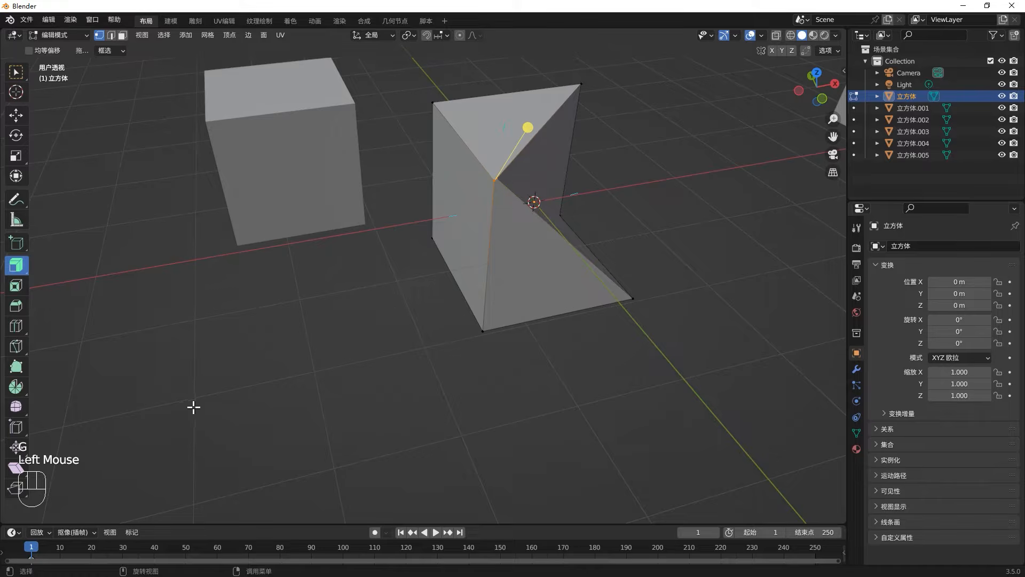
Try merging the two neighbouring vertices by distance with the merge distance raised to 1.07 m, and undo the merge.
{"action": "key", "text": "m"}
{"action": "left_click", "coordinate": [179, 404]}
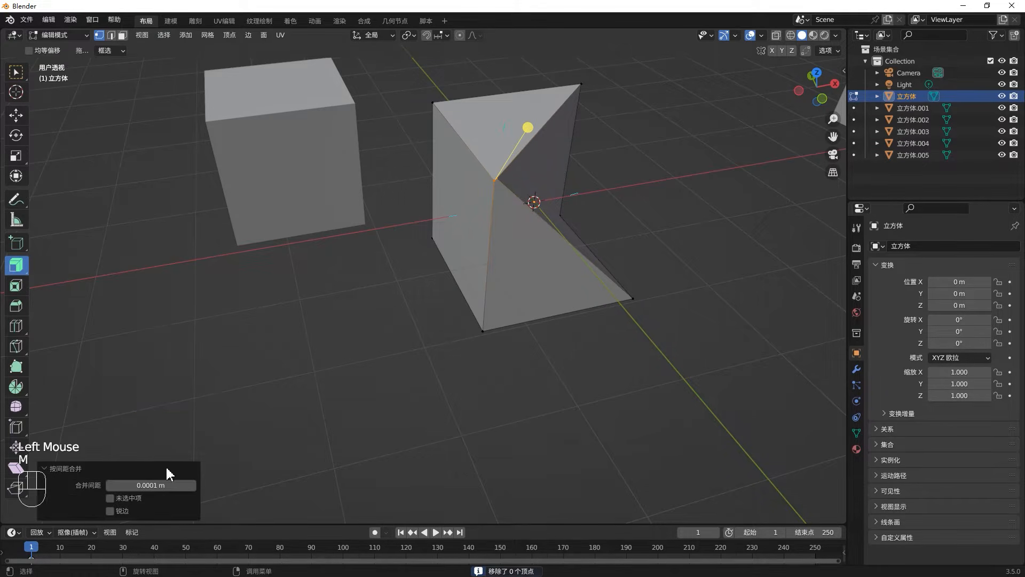
{"action": "left_click_drag", "start_coordinate": [153, 486], "coordinate": [202, 486]}
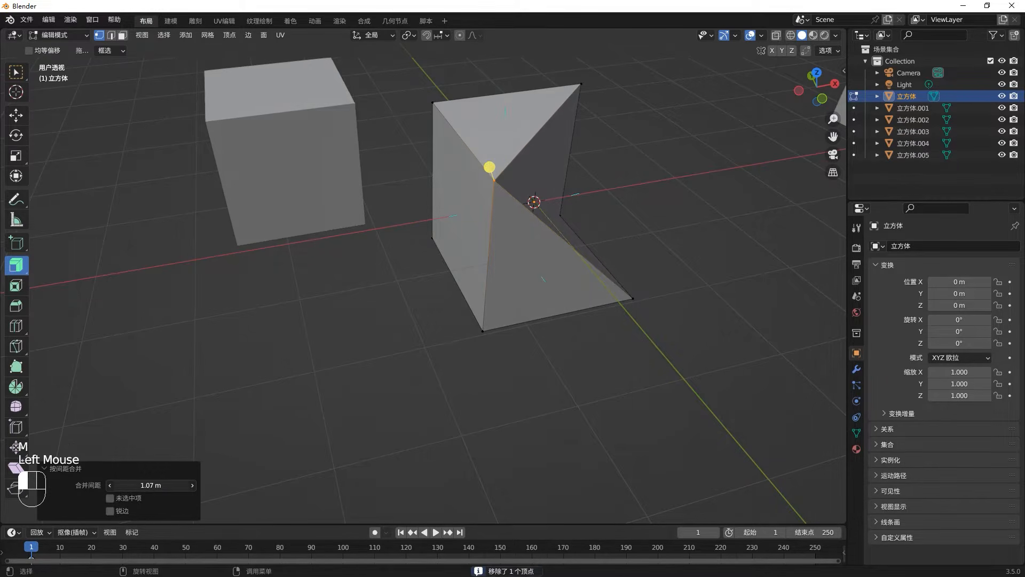
{"action": "middle_click_drag", "start_coordinate": [481, 270], "coordinate": [475, 212]}
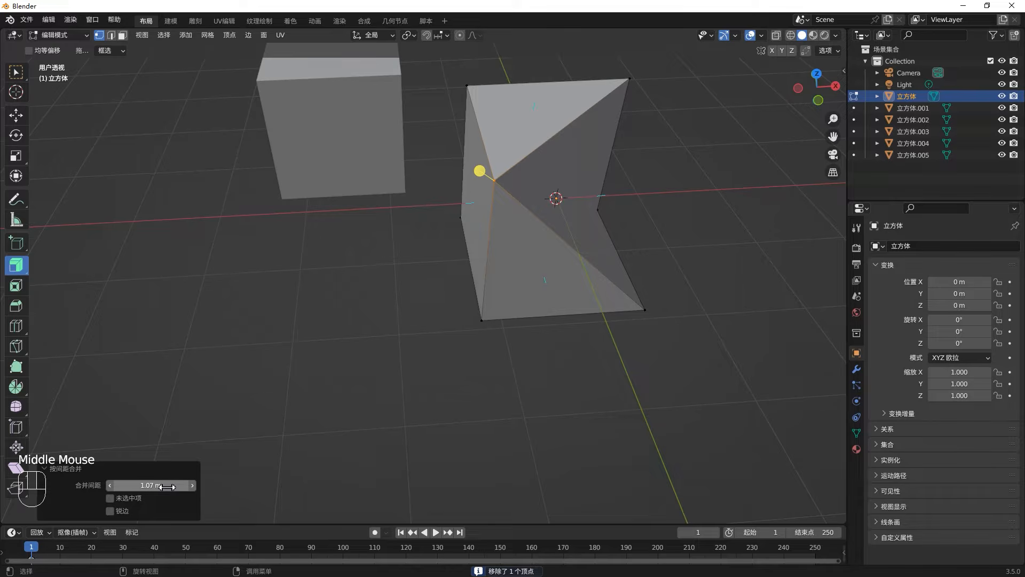
{"action": "key", "text": "ctrl+z"}
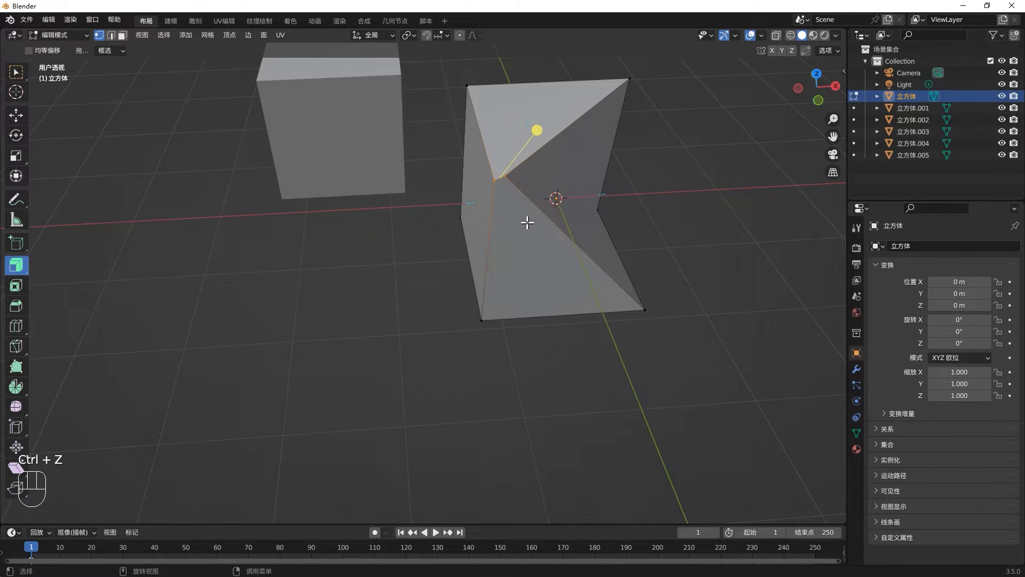
Delete the deformed practice cube in Object Mode and reset the next duplicate cube's location to the world origin.
{"action": "key", "text": "Tab"}
{"action": "key", "text": "x"}
{"action": "left_click", "coordinate": [531, 239]}
{"action": "middle_click_drag", "start_coordinate": [531, 236], "coordinate": [723, 392], "text": "shift"}
{"action": "left_click", "coordinate": [441, 247]}
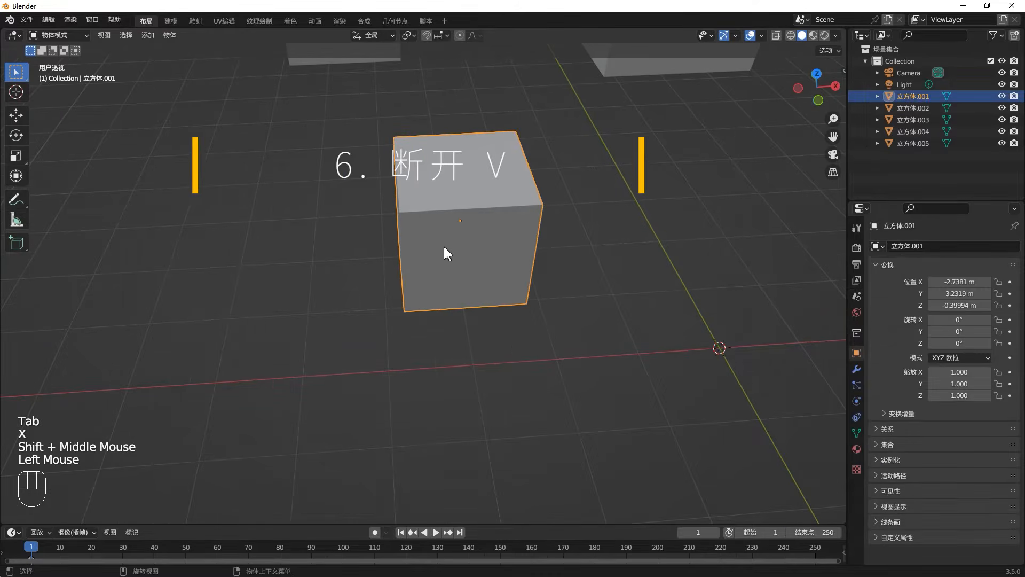
{"action": "key", "text": "alt+g"}
{"action": "scroll", "coordinate": [580, 193], "scroll_direction": "up", "scroll_amount": 2, "text": "shift"}
{"action": "middle_click_drag", "start_coordinate": [579, 193], "coordinate": [416, 201], "text": "shift"}
{"action": "middle_click_drag", "start_coordinate": [518, 295], "coordinate": [552, 308]}
Select the near top corner vertex of the cube in Edit Mode and rip it away from the top face.
{"action": "key", "text": "Tab"}
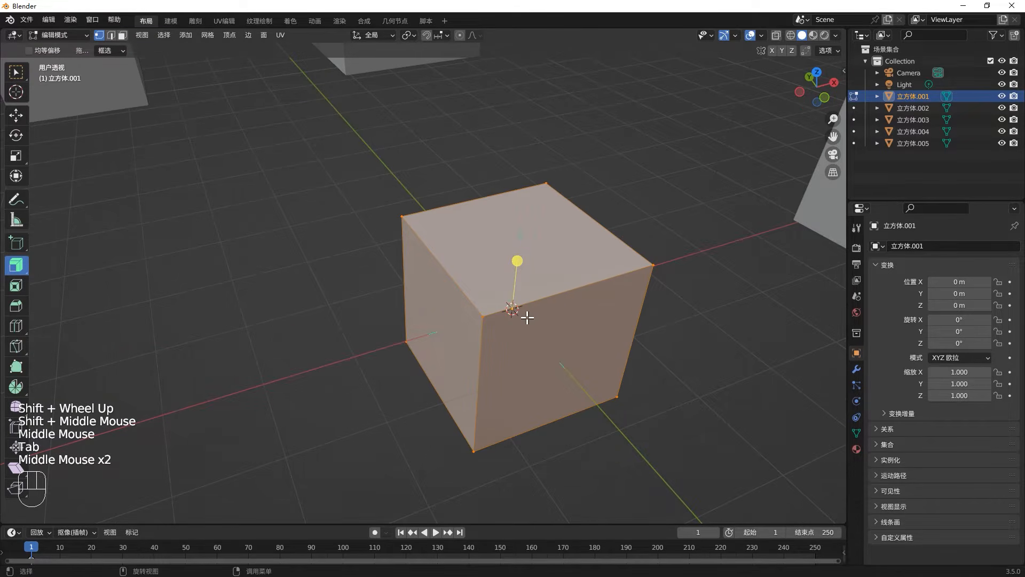
{"action": "left_click", "coordinate": [511, 311]}
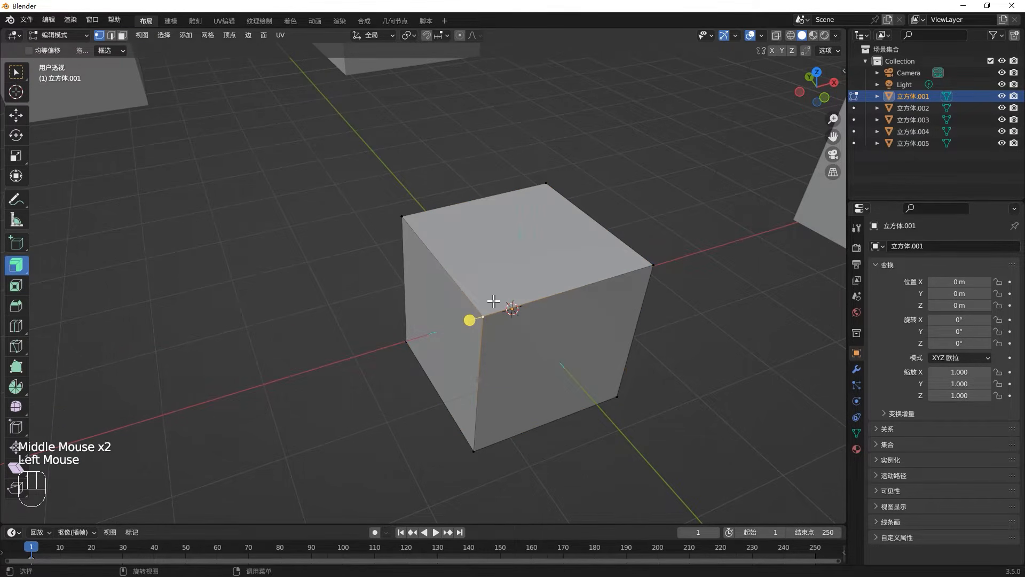
{"action": "key", "text": "g"}
{"action": "right_click", "coordinate": [495, 241]}
{"action": "key", "text": "v"}
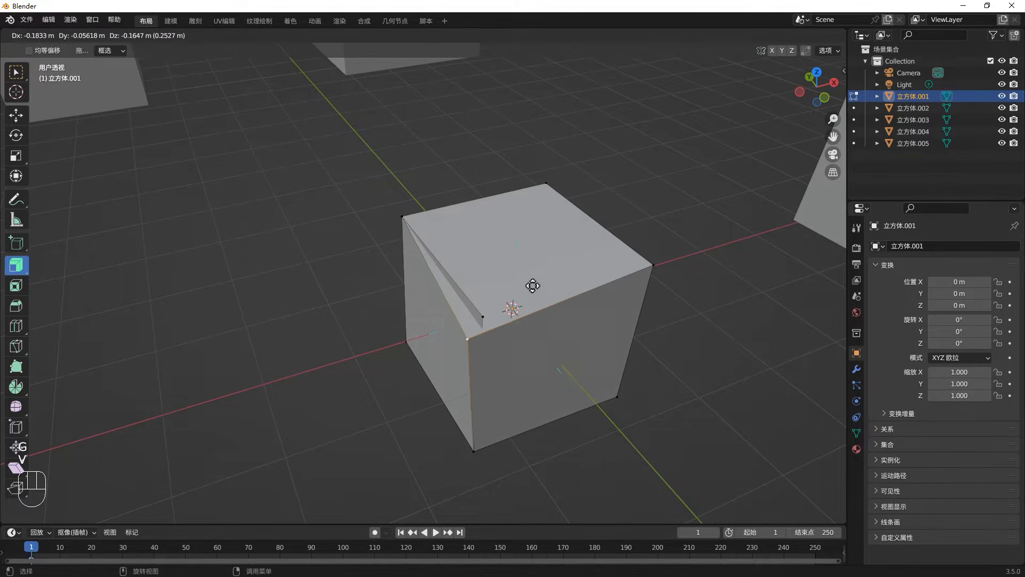
{"action": "left_click", "coordinate": [585, 400]}
{"action": "middle_click_drag", "start_coordinate": [593, 388], "coordinate": [647, 346]}
Place the ripped corner vertex and reposition it several times around the opening beside the cube's top face.
{"action": "left_click", "coordinate": [418, 344]}
{"action": "key", "text": "g"}
{"action": "left_click", "coordinate": [320, 442]}
{"action": "middle_click_drag", "start_coordinate": [320, 442], "coordinate": [436, 457]}
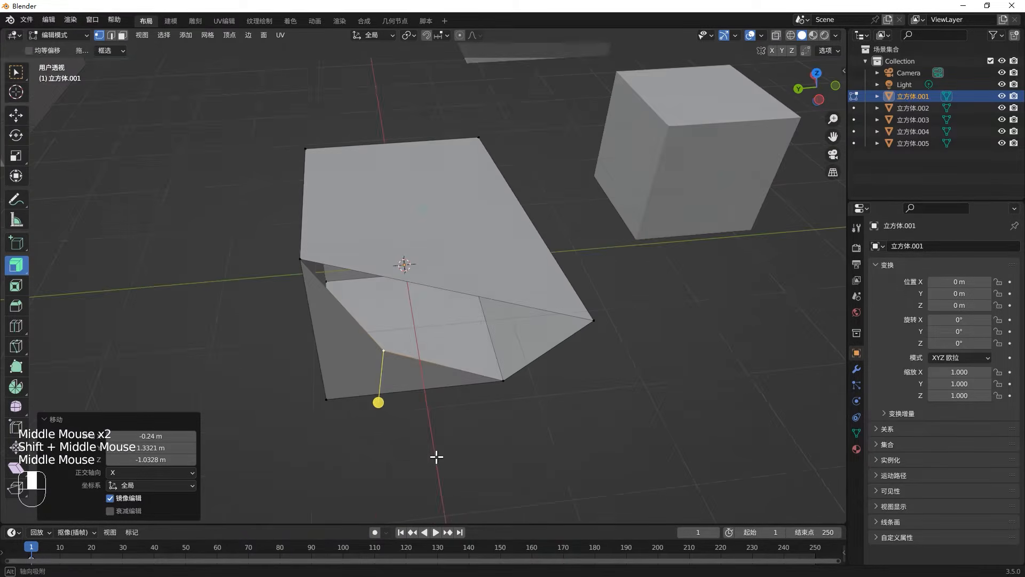
{"action": "key", "text": "g"}
{"action": "left_click", "coordinate": [406, 367]}
{"action": "middle_click_drag", "start_coordinate": [405, 367], "coordinate": [438, 410]}
{"action": "key", "text": "g"}
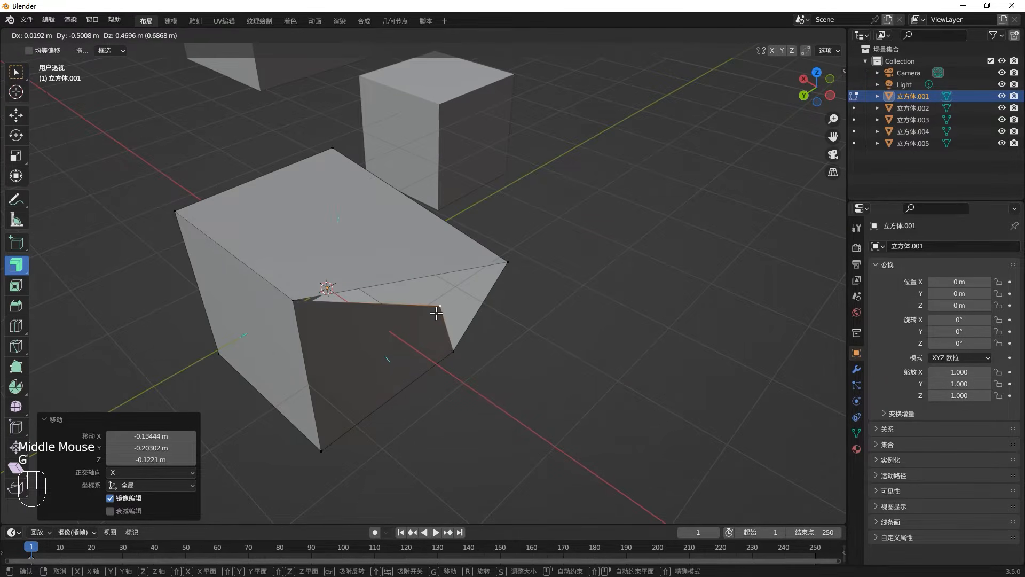
{"action": "left_click", "coordinate": [437, 313]}
Select the remaining near corner vertex of the top face, rip it, and place the torn-off vertex.
{"action": "middle_click_drag", "start_coordinate": [393, 371], "coordinate": [442, 320]}
{"action": "left_click", "coordinate": [583, 301]}
{"action": "middle_click_drag", "start_coordinate": [583, 301], "coordinate": [625, 296]}
{"action": "key", "text": "v"}
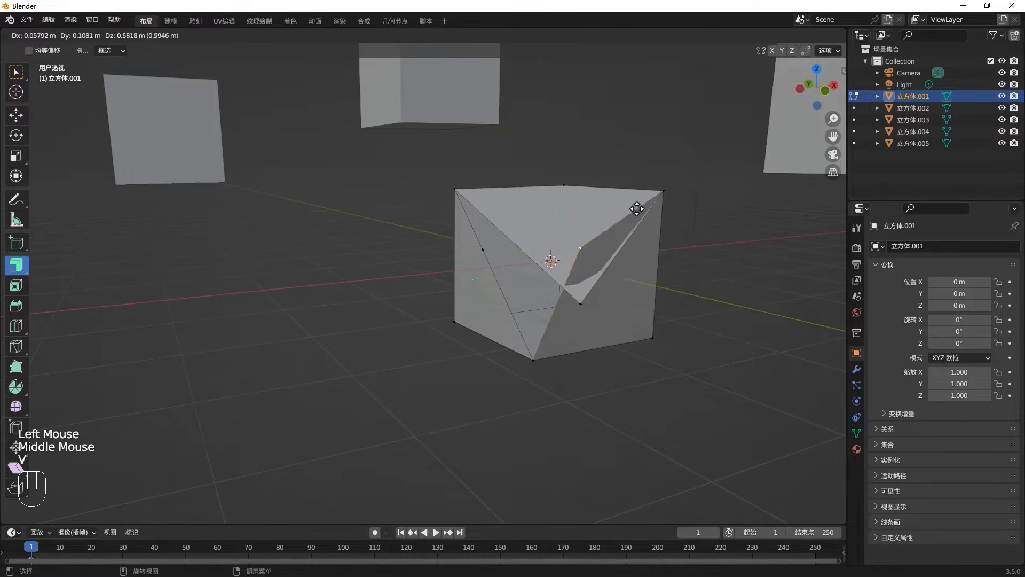
{"action": "left_click", "coordinate": [667, 343]}
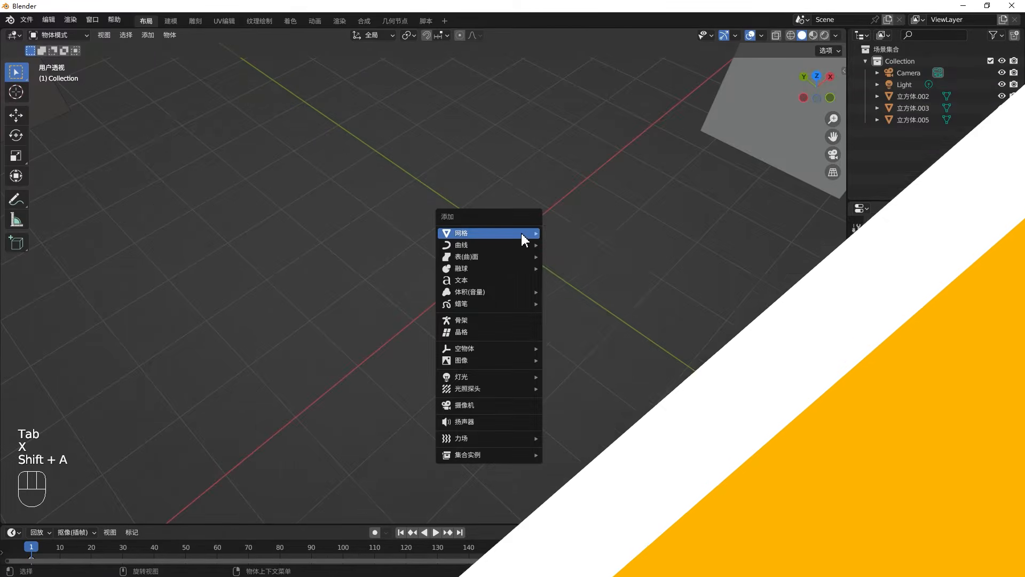
Add a cylinder mesh at the world origin with 8 vertices.
{"action": "left_click", "coordinate": [588, 286]}
{"action": "left_click", "coordinate": [182, 376]}
{"action": "type", "text": "8"}
{"action": "key", "text": "Return"}
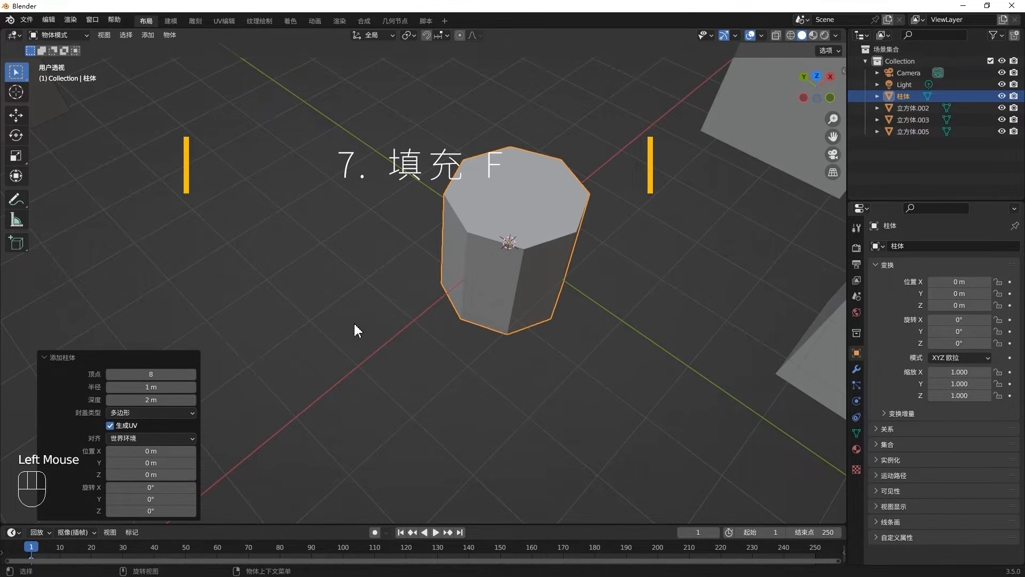
Enter Edit Mode on the eight-sided cylinder and select its top face in face select mode.
{"action": "key", "text": "Tab"}
{"action": "left_click", "coordinate": [552, 199]}
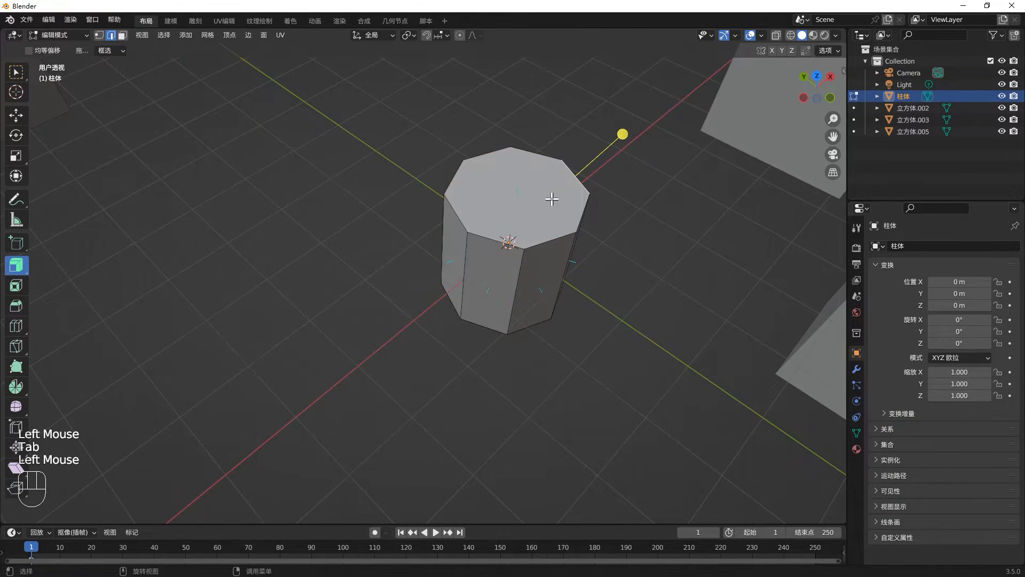
{"action": "key", "text": "3"}
{"action": "left_click", "coordinate": [552, 200]}
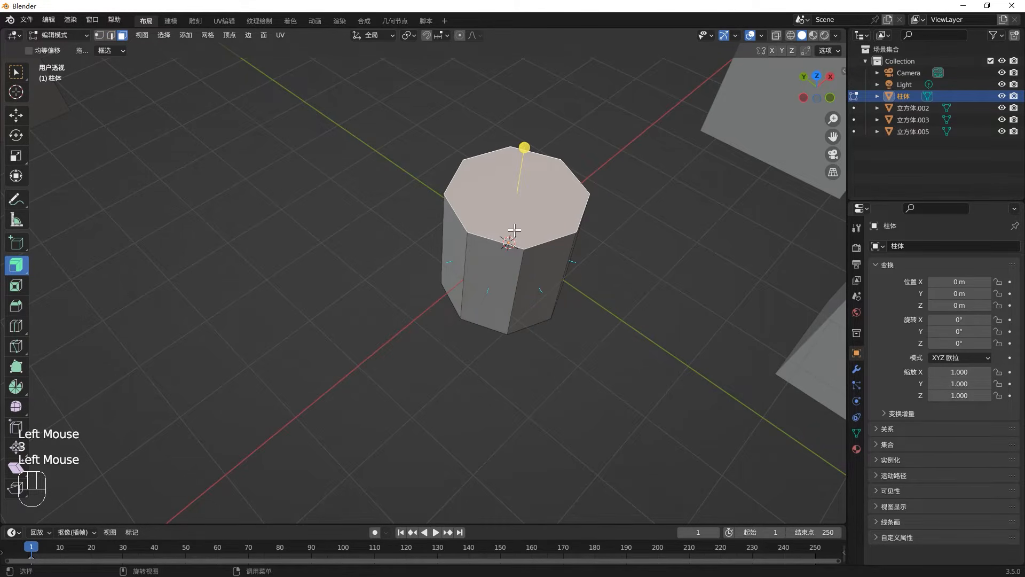
{"action": "middle_click_drag", "start_coordinate": [506, 233], "coordinate": [507, 212]}
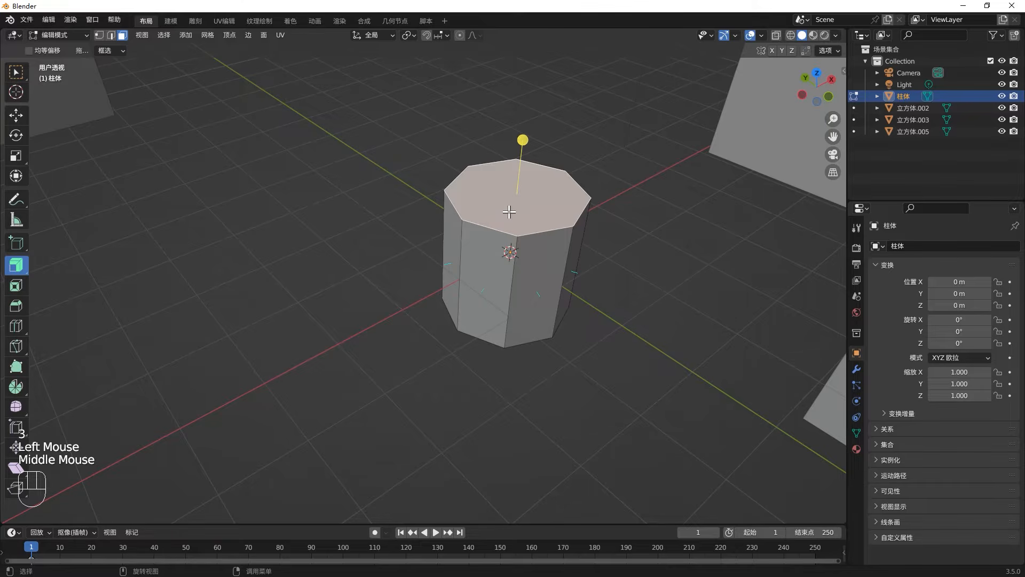
{"action": "middle_click_drag", "start_coordinate": [538, 196], "coordinate": [599, 166]}
{"action": "left_click", "coordinate": [939, 35]}
{"action": "left_click", "coordinate": [938, 34]}
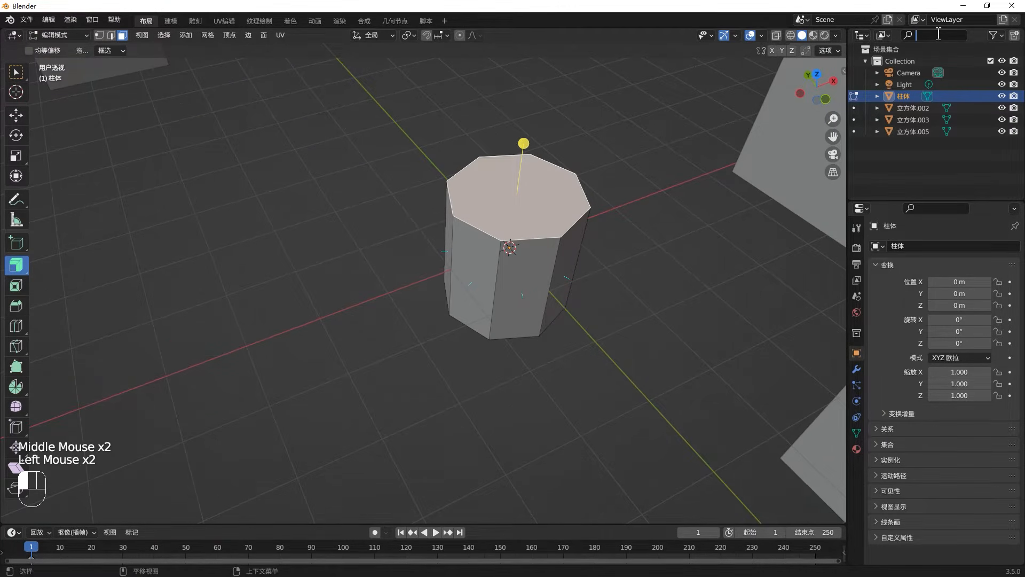
{"action": "key", "text": "super+space"}
{"action": "type", "text": "sd"}
{"action": "key", "text": "BackSpace"}
{"action": "key", "text": "BackSpace"}
{"action": "type", "text": "速度"}
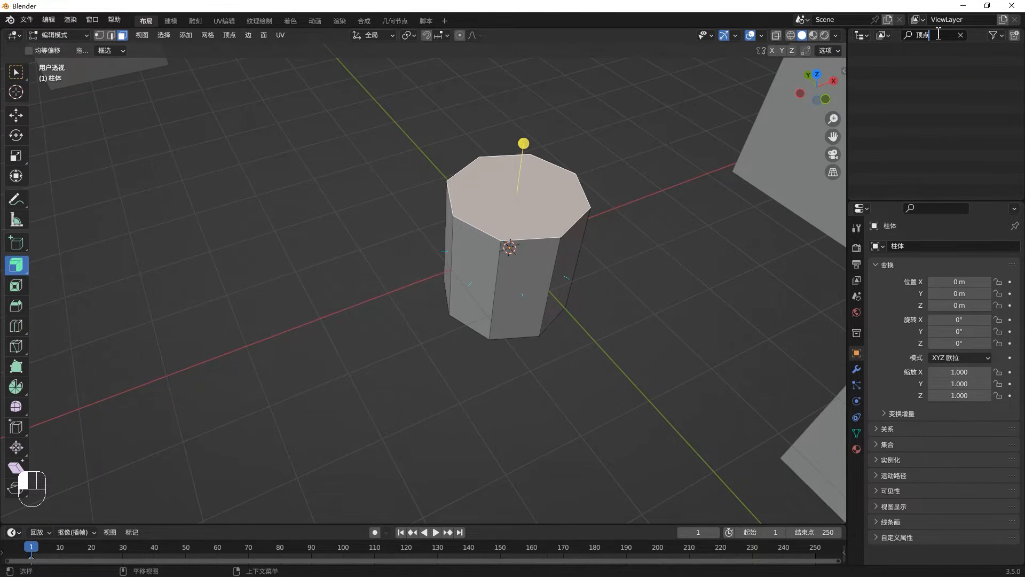
{"action": "key", "text": "BackSpace"}
{"action": "key", "text": "BackSpace"}
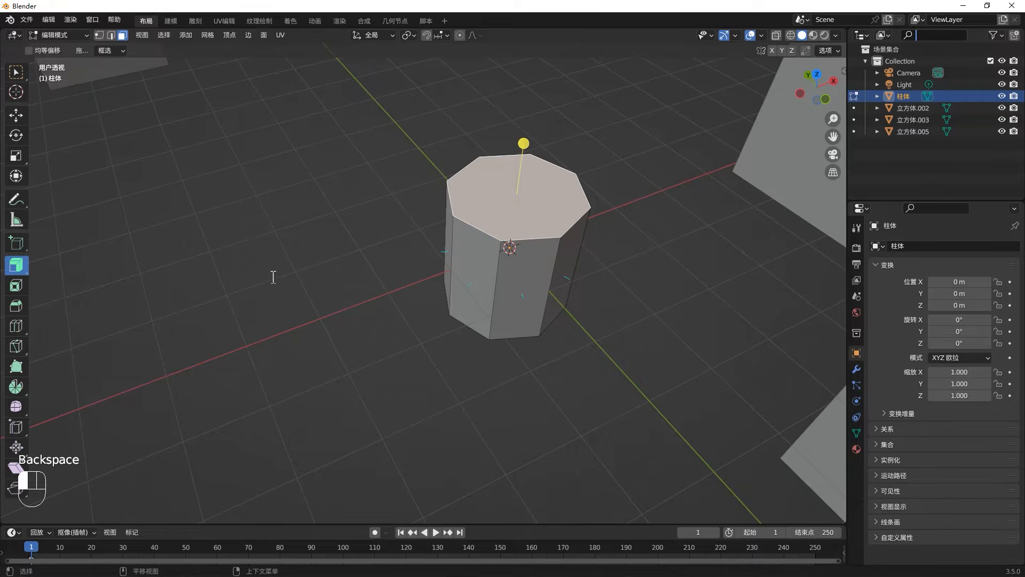
{"action": "left_click", "coordinate": [387, 167]}
Delete the cylinder's top face so that its upper end is open.
{"action": "middle_click_drag", "start_coordinate": [461, 197], "coordinate": [504, 268]}
{"action": "key", "text": "x"}
{"action": "left_click", "coordinate": [537, 202]}
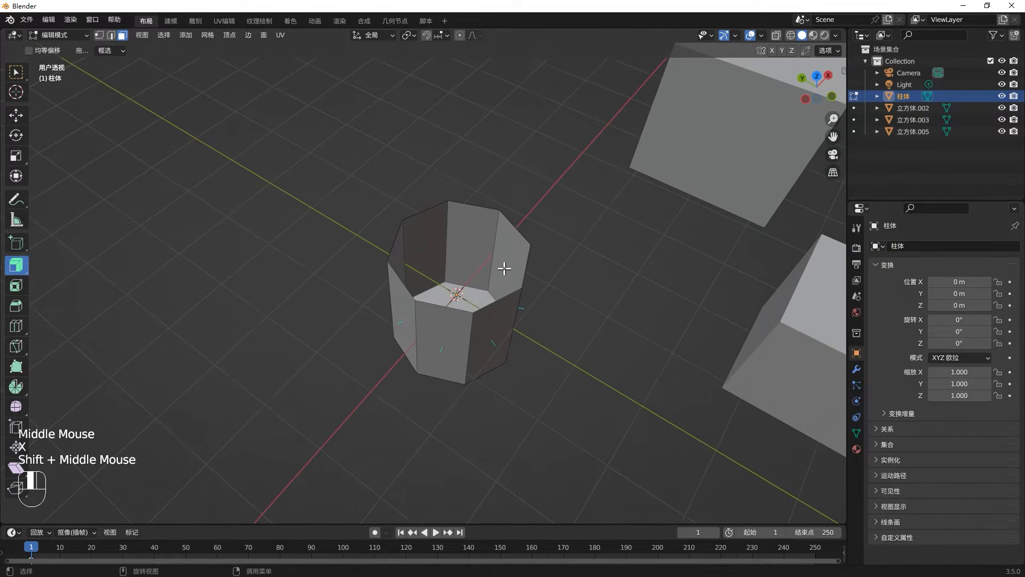
Select the open top rim as an edge loop, try filling it with a single face, and undo the fill.
{"action": "key", "text": "2"}
{"action": "left_click", "coordinate": [524, 263]}
{"action": "left_click", "coordinate": [524, 263], "text": "alt"}
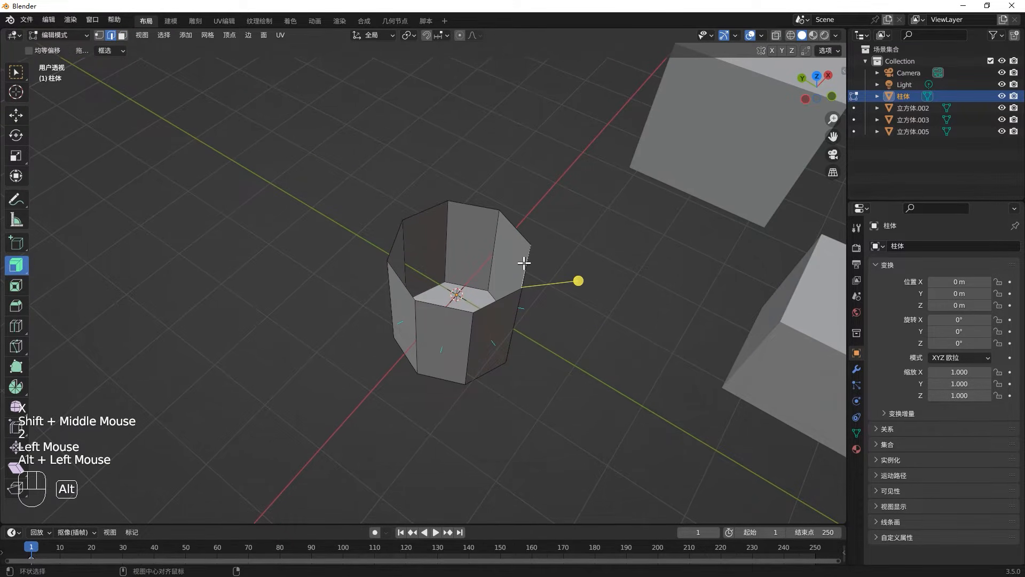
{"action": "left_click", "coordinate": [515, 295], "text": "alt"}
{"action": "mouse_move", "coordinate": [552, 281]}
{"action": "middle_mouse_down"}
{"action": "mouse_move", "coordinate": [570, 248]}
{"action": "mouse_move", "coordinate": [556, 270]}
{"action": "middle_mouse_up"}
{"action": "key", "text": "f"}
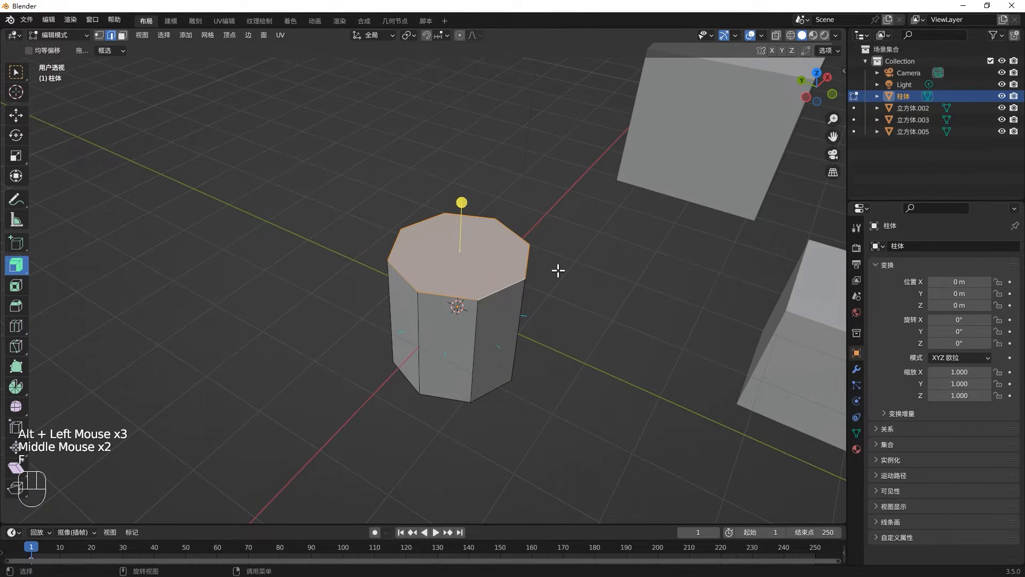
{"action": "key", "text": "ctrl+z"}
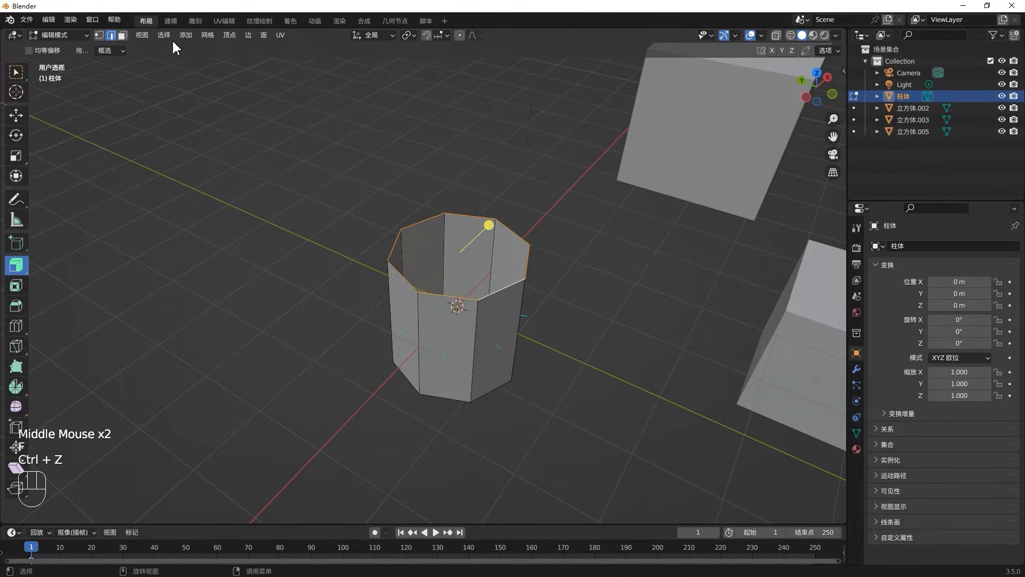
Close the eight-edge rim with Grid Fill, using a span of 3 and an offset of 2.
{"action": "left_click", "coordinate": [263, 35]}
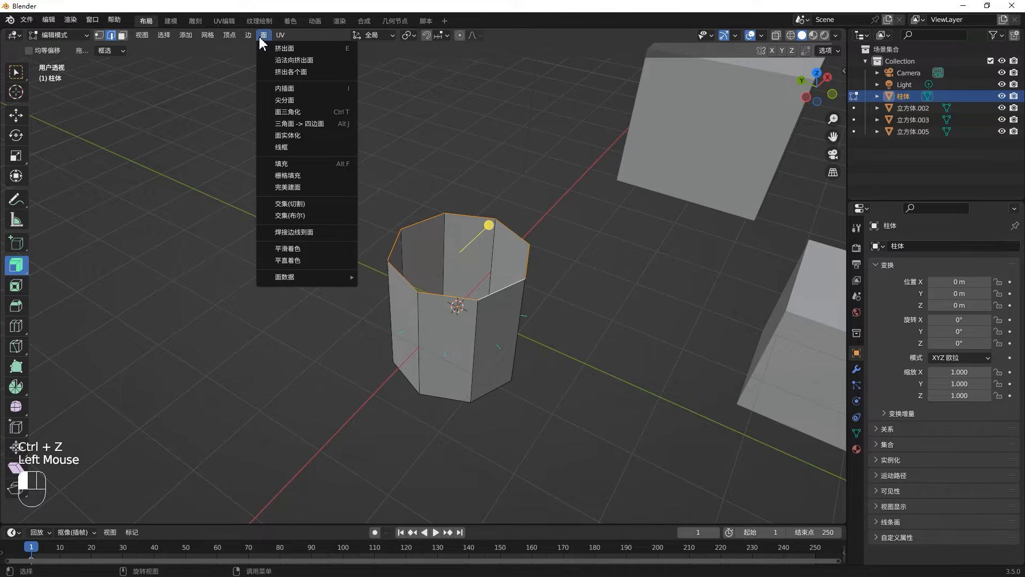
{"action": "left_click", "coordinate": [300, 175]}
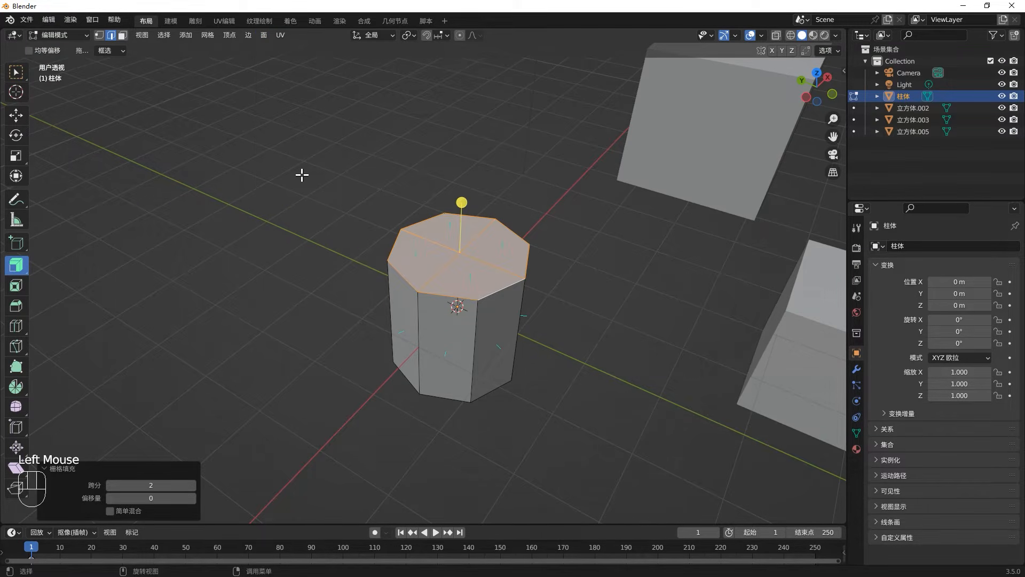
{"action": "left_click", "coordinate": [191, 486]}
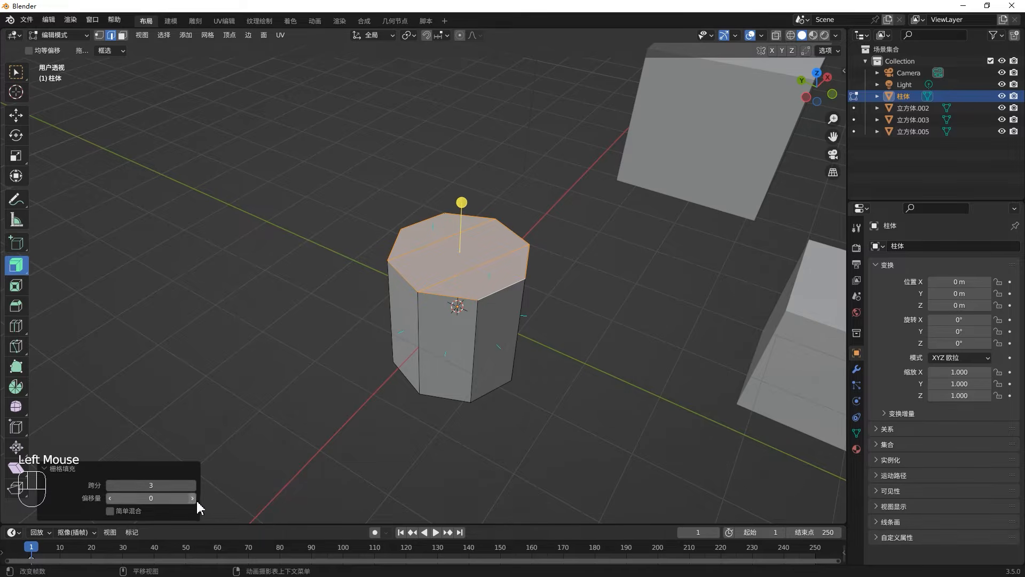
{"action": "left_click", "coordinate": [194, 498]}
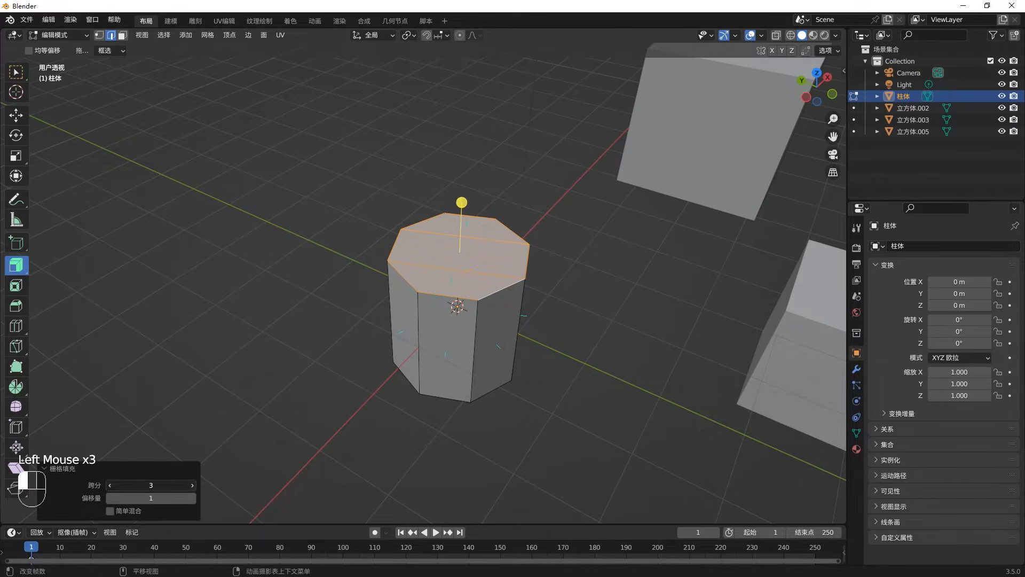
{"action": "left_click", "coordinate": [192, 498]}
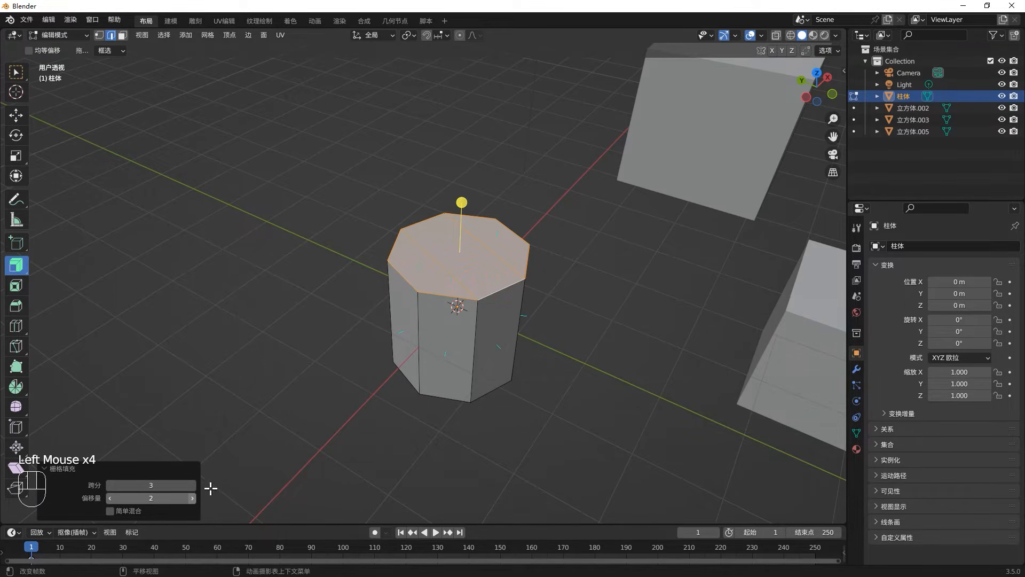
{"action": "middle_click_drag", "start_coordinate": [492, 312], "coordinate": [453, 259]}
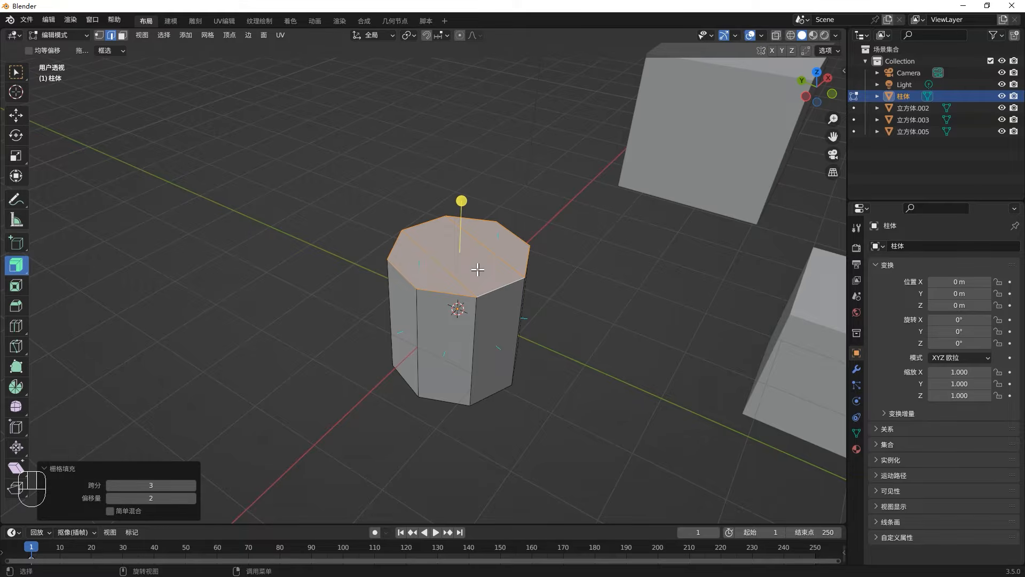
Return to Object Mode and move the filled cylinder aside from the world origin.
{"action": "key", "text": "Tab"}
{"action": "key", "text": "g"}
{"action": "left_click", "coordinate": [206, 312]}
Add another cylinder at the world origin with 7 vertices.
{"action": "key", "text": "shift+a"}
{"action": "mouse_move", "coordinate": [425, 323]}
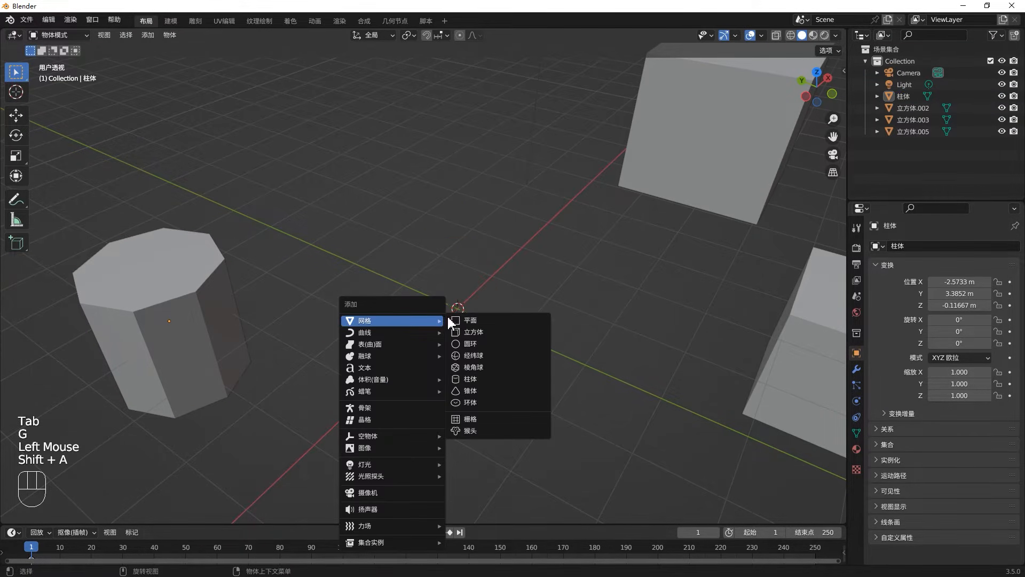
{"action": "left_click", "coordinate": [489, 376]}
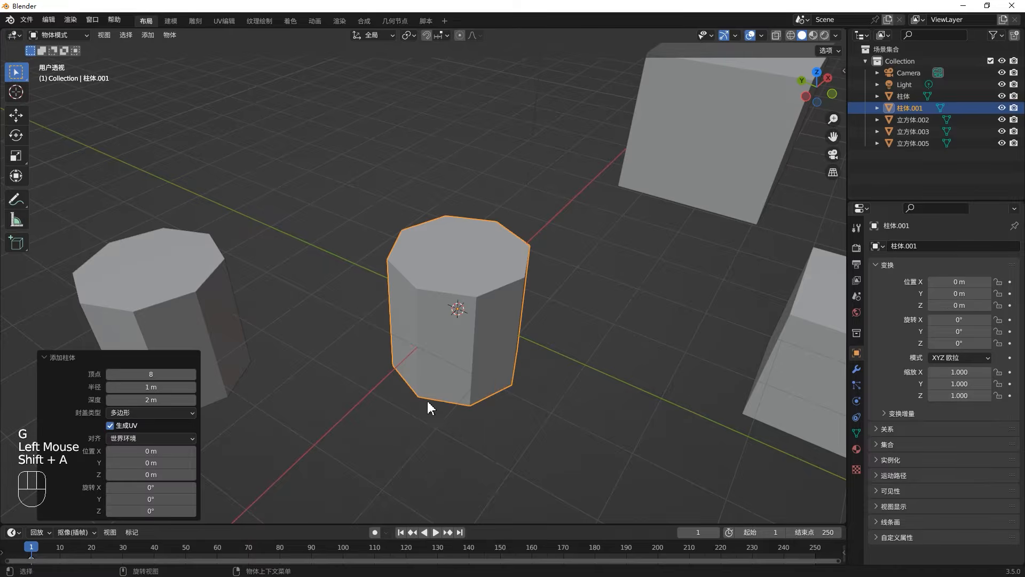
{"action": "left_click", "coordinate": [111, 377]}
{"action": "left_click", "coordinate": [454, 335]}
Delete the seven-sided cylinder's top face in Edit Mode.
{"action": "key", "text": "Tab"}
{"action": "left_click", "coordinate": [485, 272]}
{"action": "key", "text": "3"}
{"action": "left_click", "coordinate": [486, 270]}
{"action": "key", "text": "x"}
{"action": "left_click", "coordinate": [487, 272]}
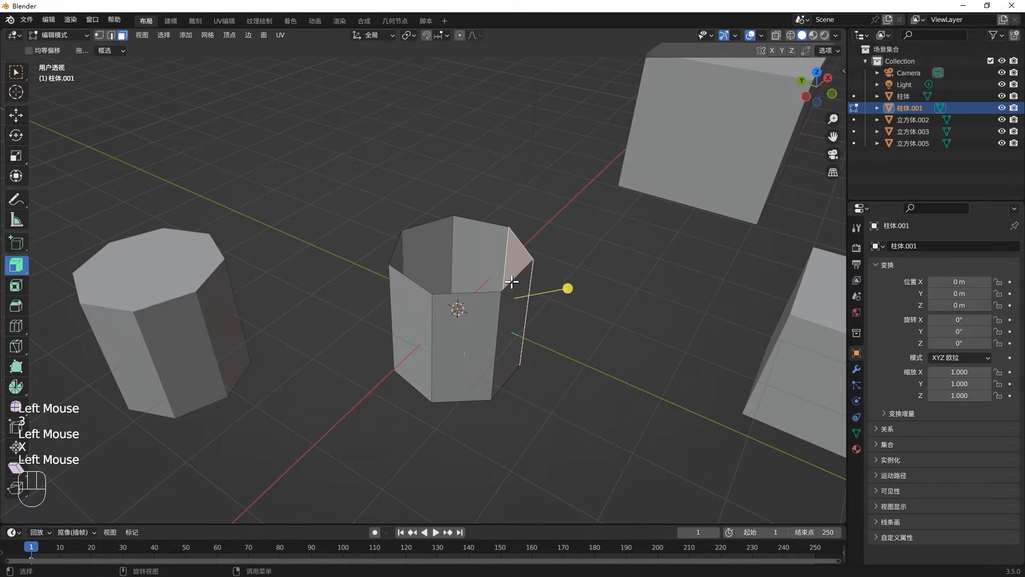
Try filling the seven-edge top rim with a single face, undo it, and try Grid Fill on the same rim.
{"action": "key", "text": "2"}
{"action": "left_click", "coordinate": [511, 282]}
{"action": "left_click", "coordinate": [511, 281], "text": "alt"}
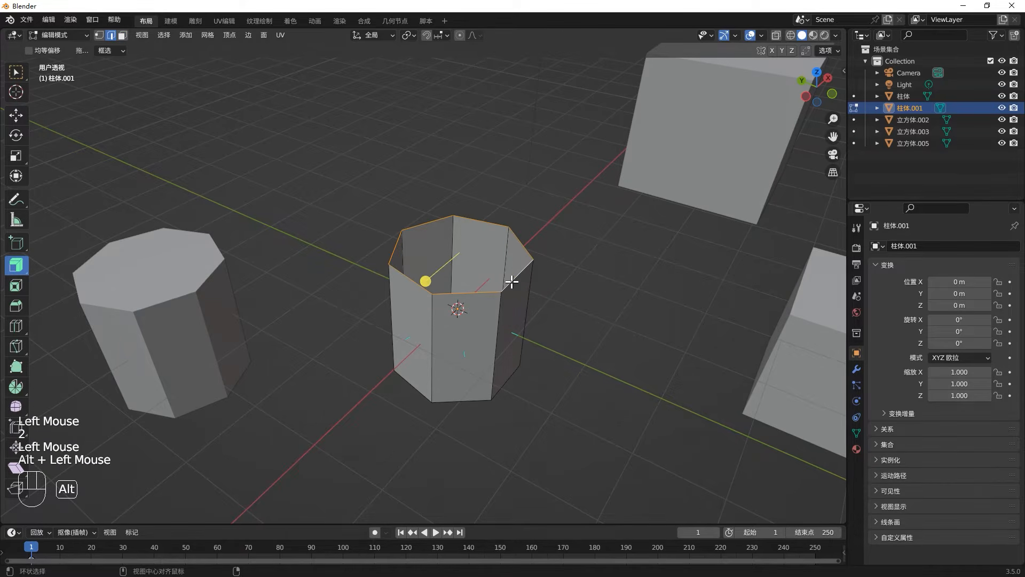
{"action": "key", "text": "f"}
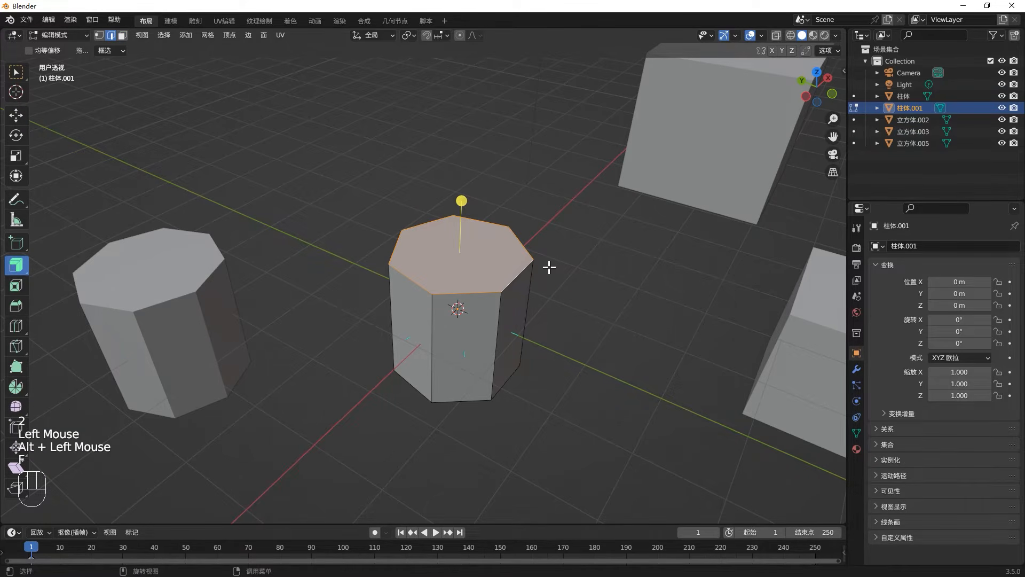
{"action": "key", "text": "ctrl+z"}
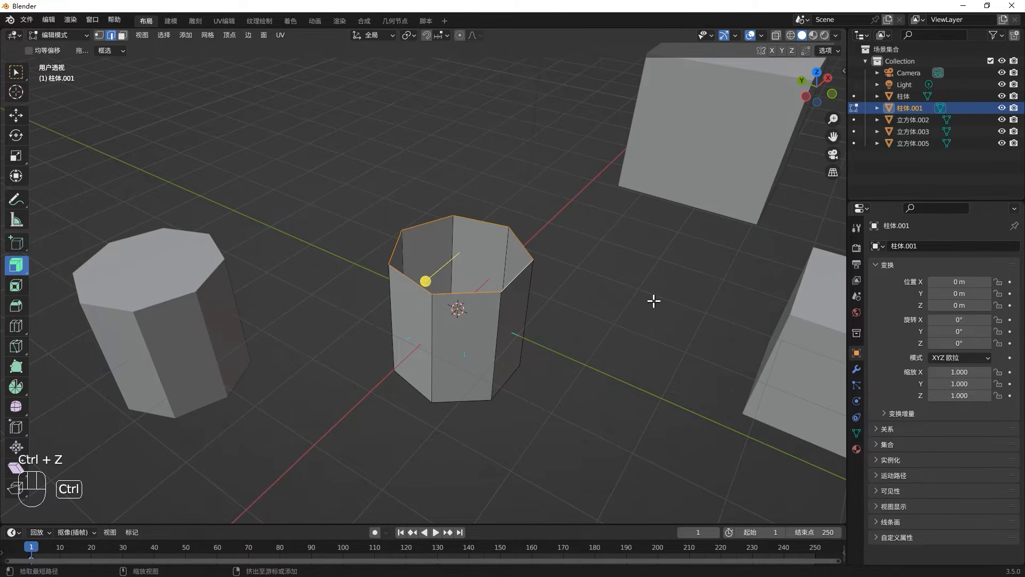
{"action": "key", "text": "ctrl+f"}
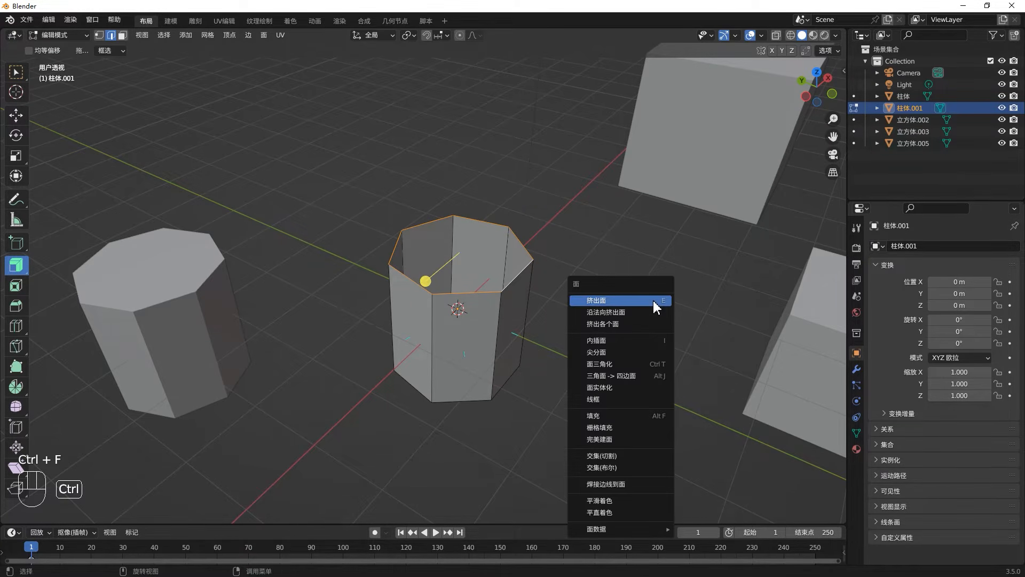
{"action": "left_click", "coordinate": [623, 427]}
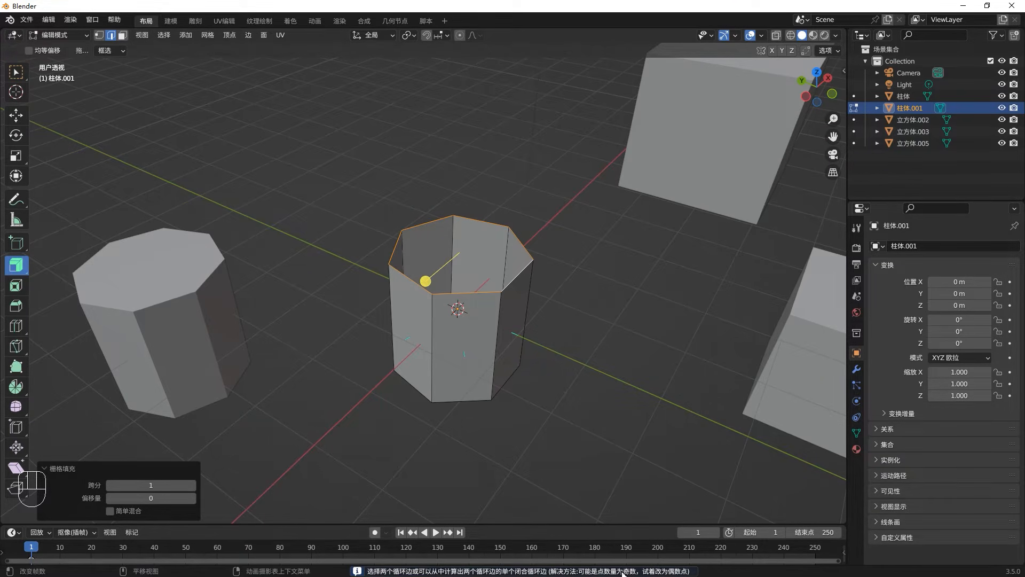
Subdivide one edge of the open top rim, and select the added middle vertex in vertex select mode.
{"action": "scroll", "coordinate": [526, 292], "scroll_direction": "up", "scroll_amount": 3}
{"action": "left_click", "coordinate": [512, 274]}
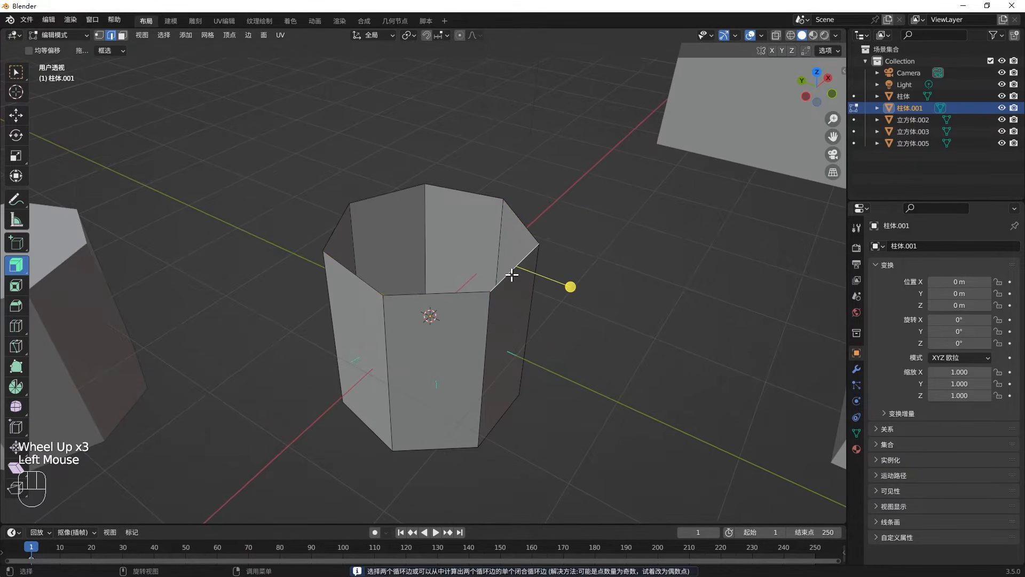
{"action": "right_click", "coordinate": [513, 278]}
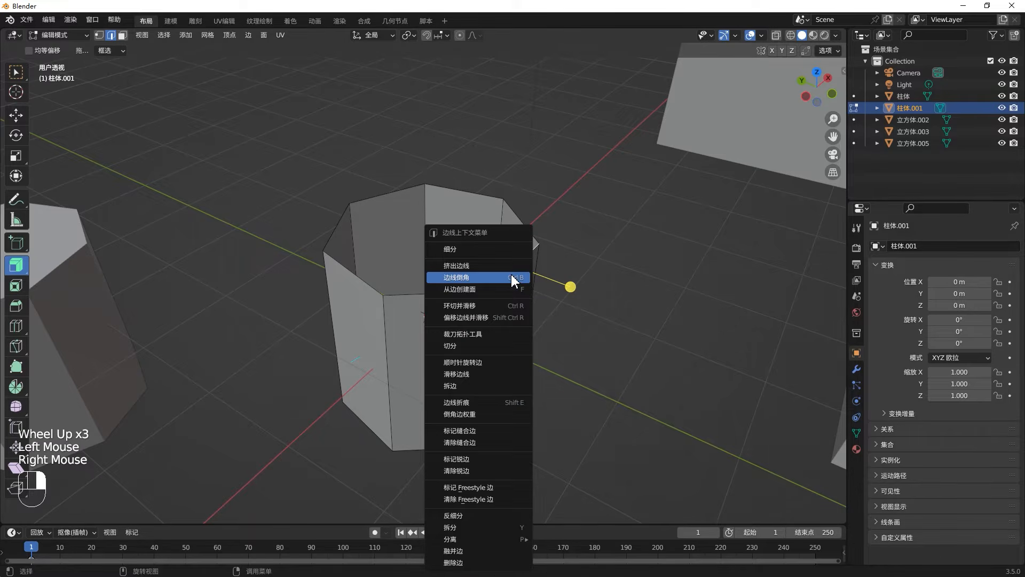
{"action": "left_click", "coordinate": [498, 250]}
{"action": "middle_click_drag", "start_coordinate": [526, 274], "coordinate": [498, 286]}
{"action": "left_click", "coordinate": [535, 267]}
{"action": "key", "text": "1"}
{"action": "left_click", "coordinate": [515, 266]}
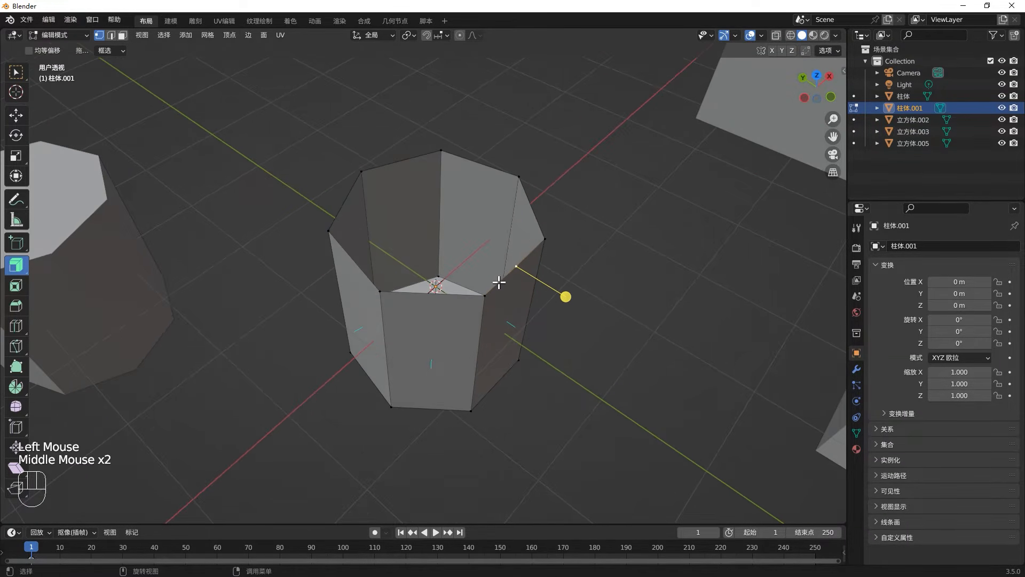
Select the whole top rim loop, including the added vertex, and close it with Grid Fill.
{"action": "left_click", "coordinate": [498, 284], "text": "alt"}
{"action": "left_click", "coordinate": [499, 285], "text": "alt"}
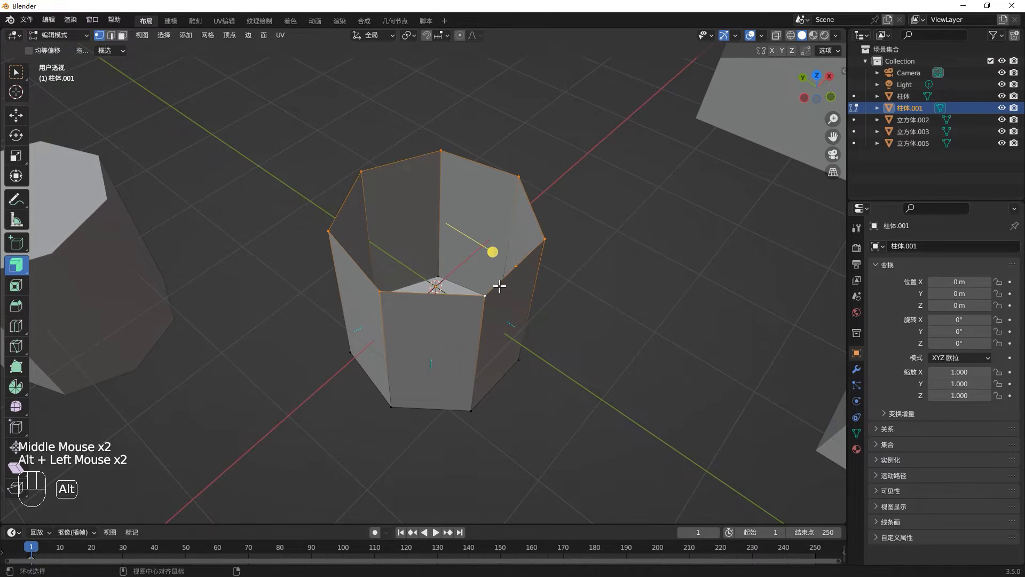
{"action": "key", "text": "ctrl+f"}
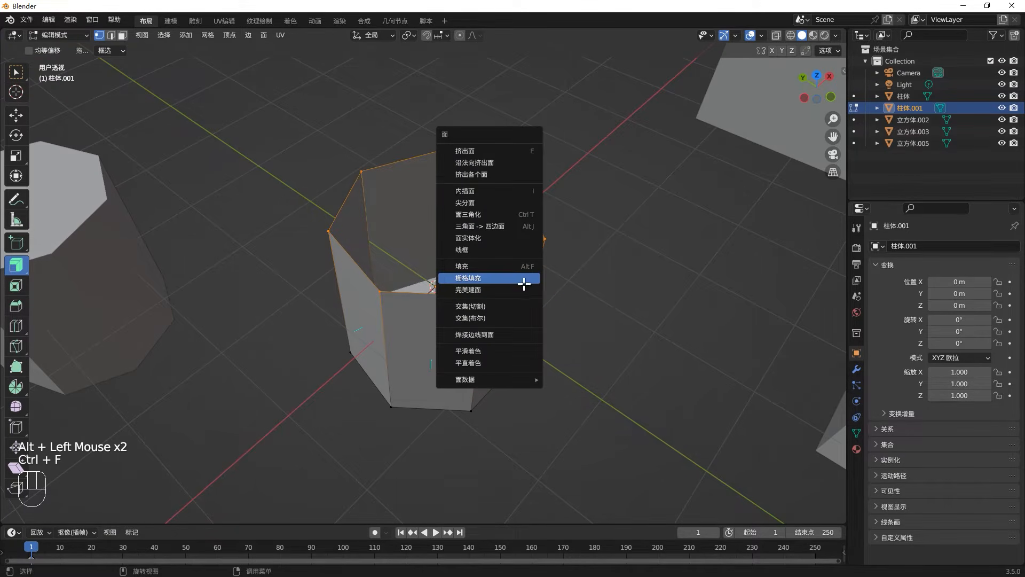
{"action": "left_click", "coordinate": [524, 284]}
{"action": "middle_click_drag", "start_coordinate": [476, 306], "coordinate": [473, 309]}
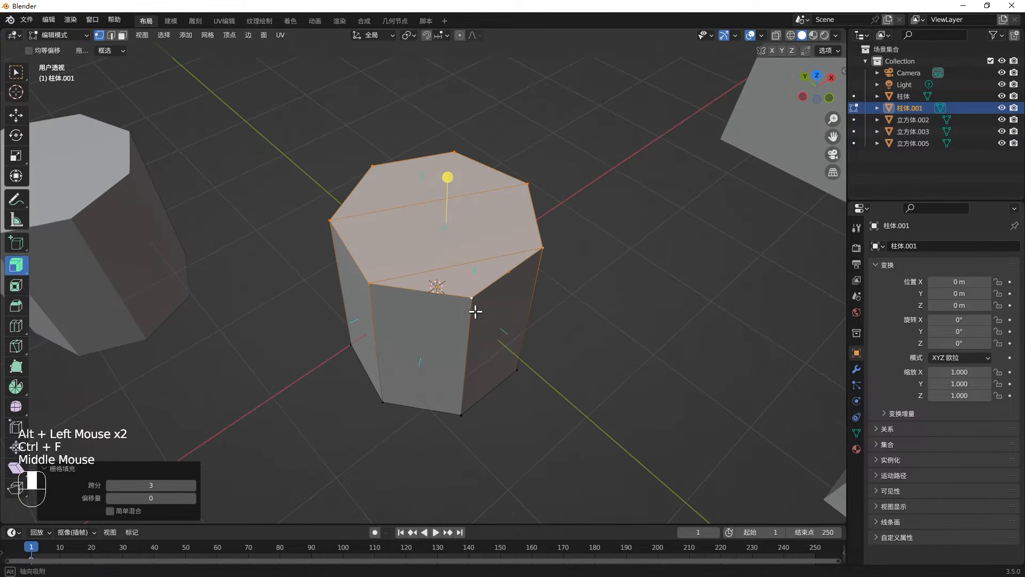
Adjust the Grid Fill's span and step its offset through several values on the seven-sided cylinder's top.
{"action": "left_click", "coordinate": [193, 487]}
{"action": "left_click", "coordinate": [191, 497]}
{"action": "left_click", "coordinate": [191, 497]}
{"action": "left_click", "coordinate": [191, 497]}
{"action": "left_click", "coordinate": [191, 497]}
{"action": "left_click", "coordinate": [190, 497]}
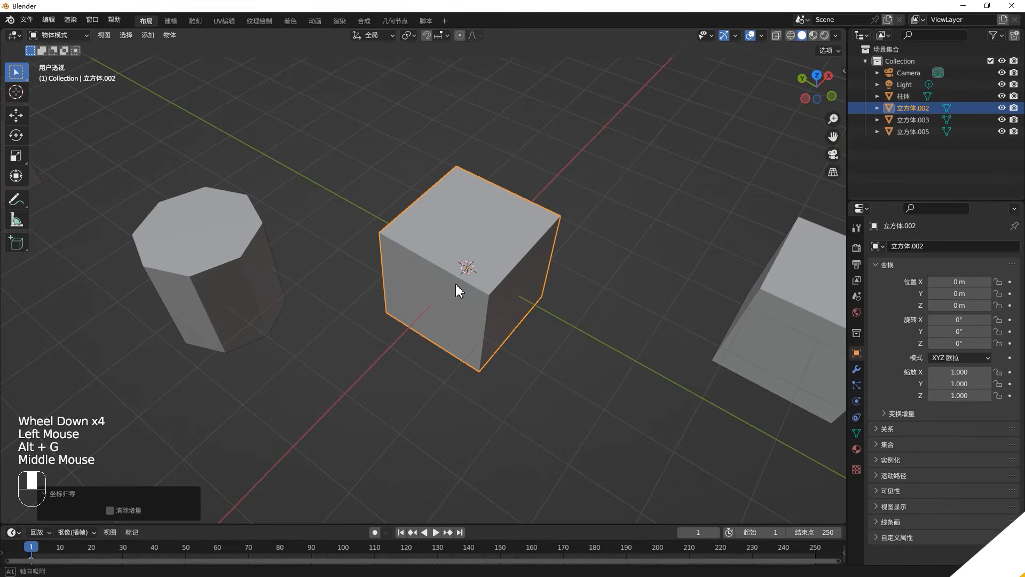
In Edit Mode, cut the cube with the Knife tool across its top face and zigzag down the adjoining side face.
{"action": "key", "text": "Tab"}
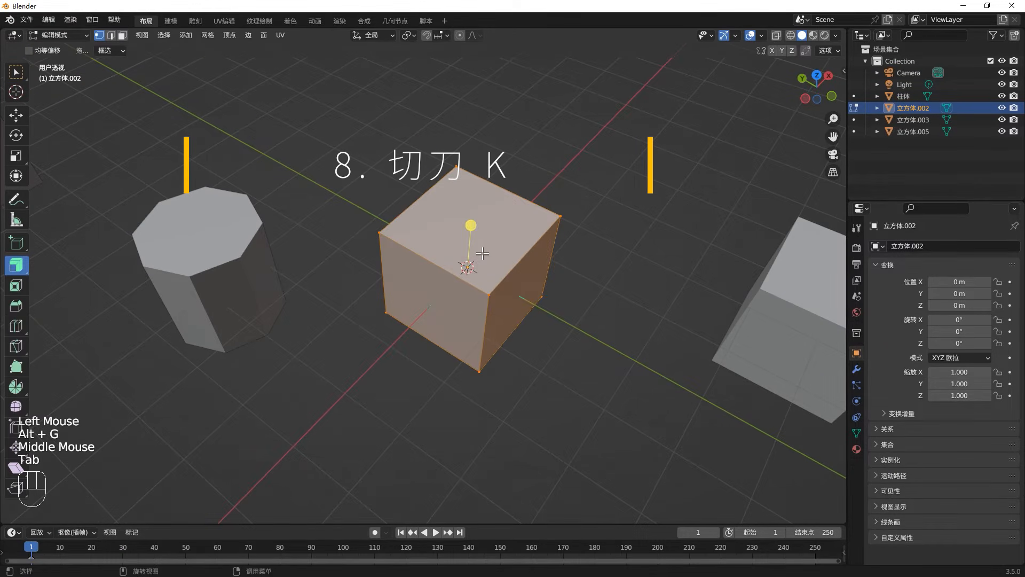
{"action": "scroll", "coordinate": [423, 265], "scroll_direction": "up", "scroll_amount": 1}
{"action": "middle_click_drag", "start_coordinate": [423, 265], "coordinate": [419, 263]}
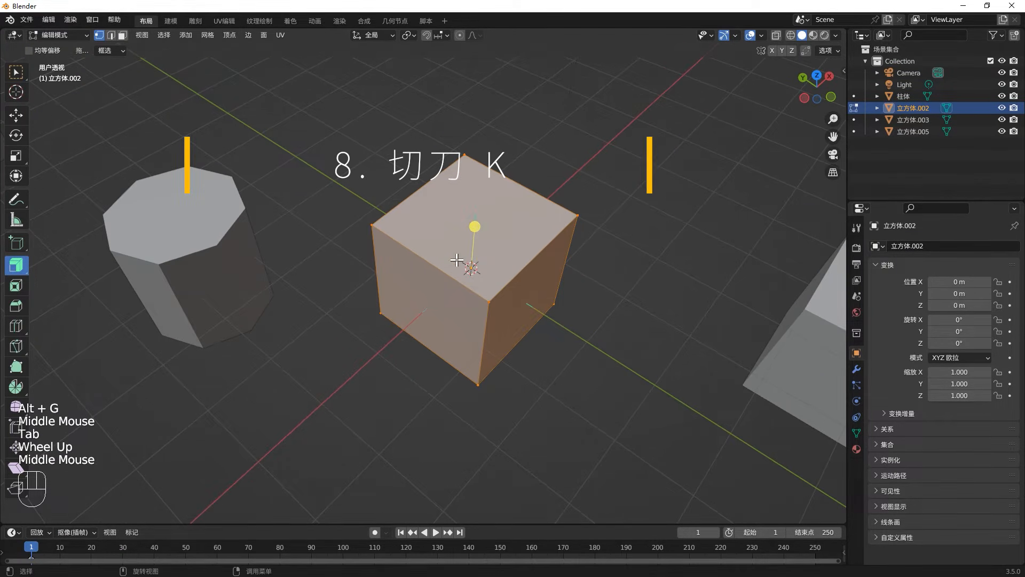
{"action": "key", "text": "k"}
{"action": "left_click", "coordinate": [443, 272]}
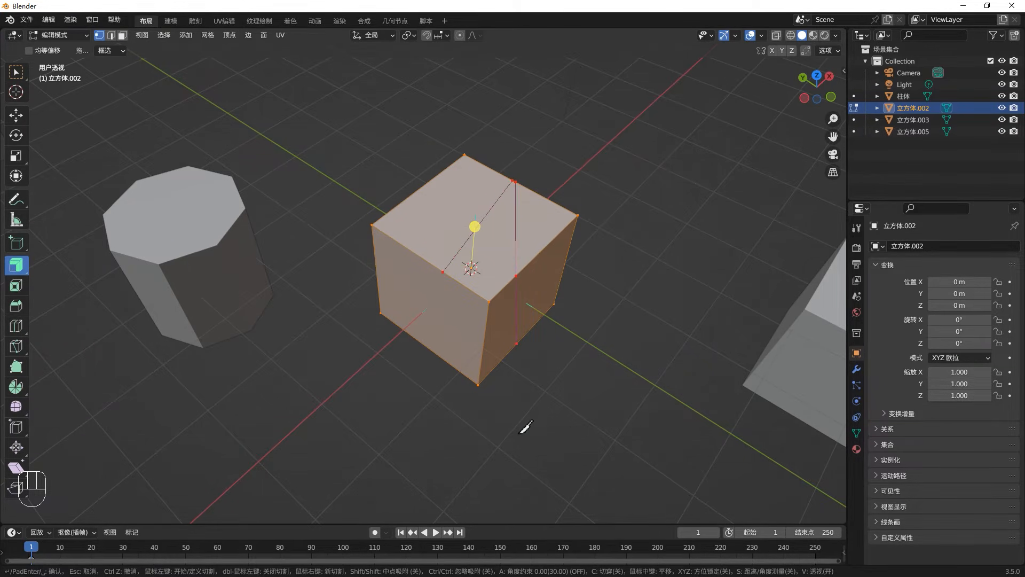
{"action": "middle_click_drag", "start_coordinate": [609, 392], "coordinate": [567, 362]}
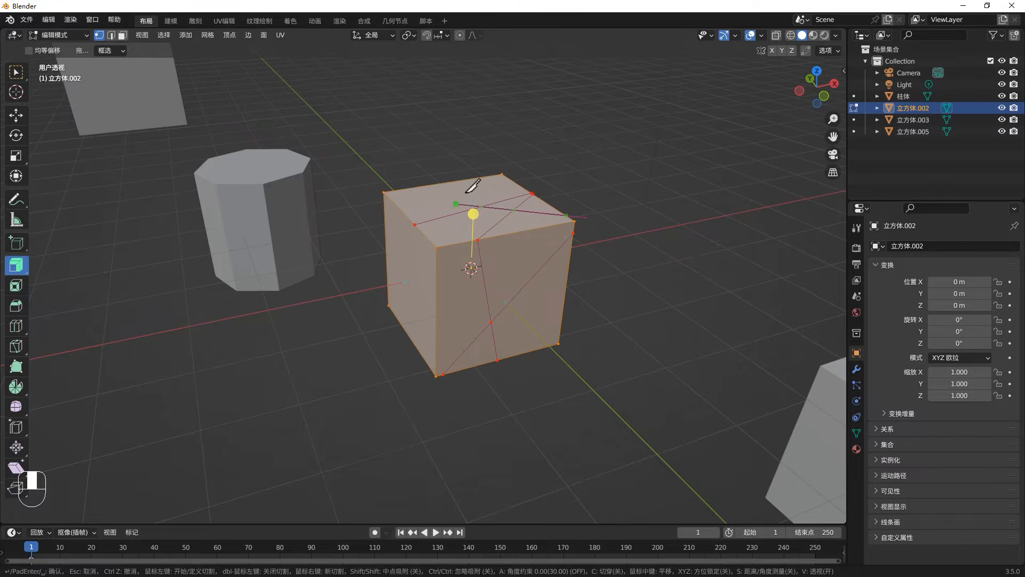
{"action": "middle_click_drag", "start_coordinate": [547, 255], "coordinate": [481, 240]}
Make a second Knife cut across the cube's top face between two opposite edges, crossing the first cut.
{"action": "key", "text": "k"}
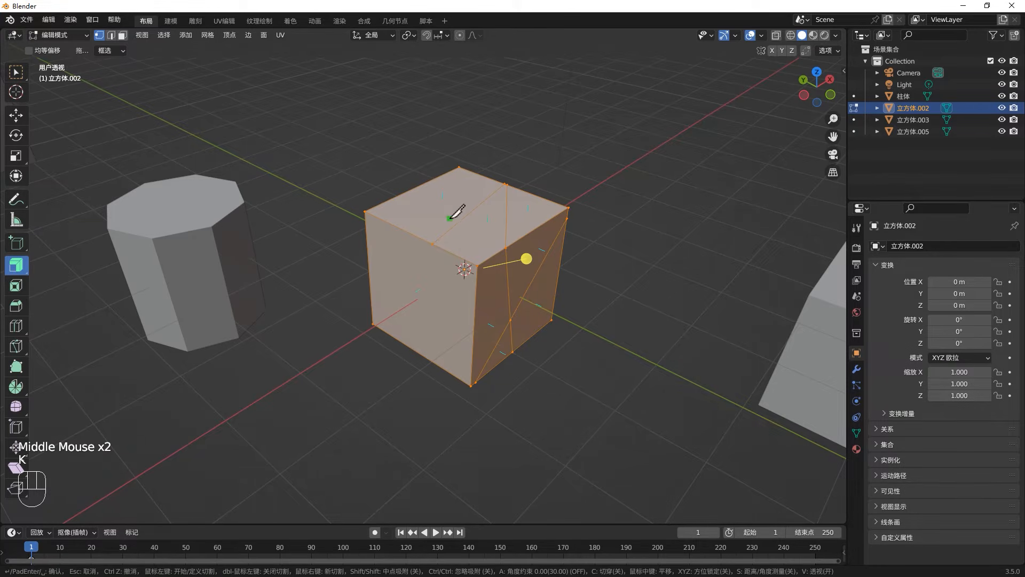
{"action": "left_click", "coordinate": [501, 251]}
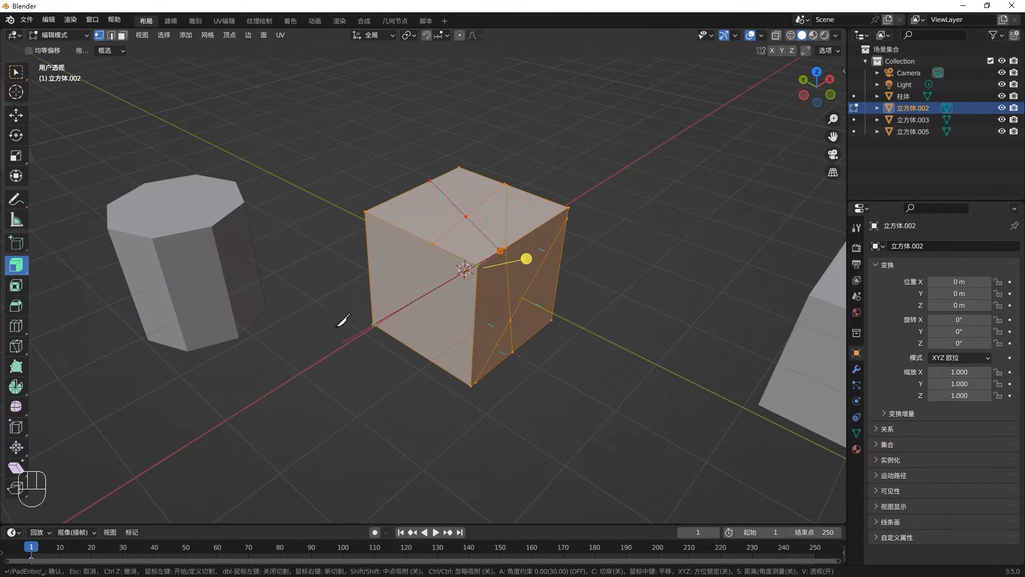
{"action": "key", "text": "Return"}
{"action": "middle_click_drag", "start_coordinate": [318, 299], "coordinate": [327, 333]}
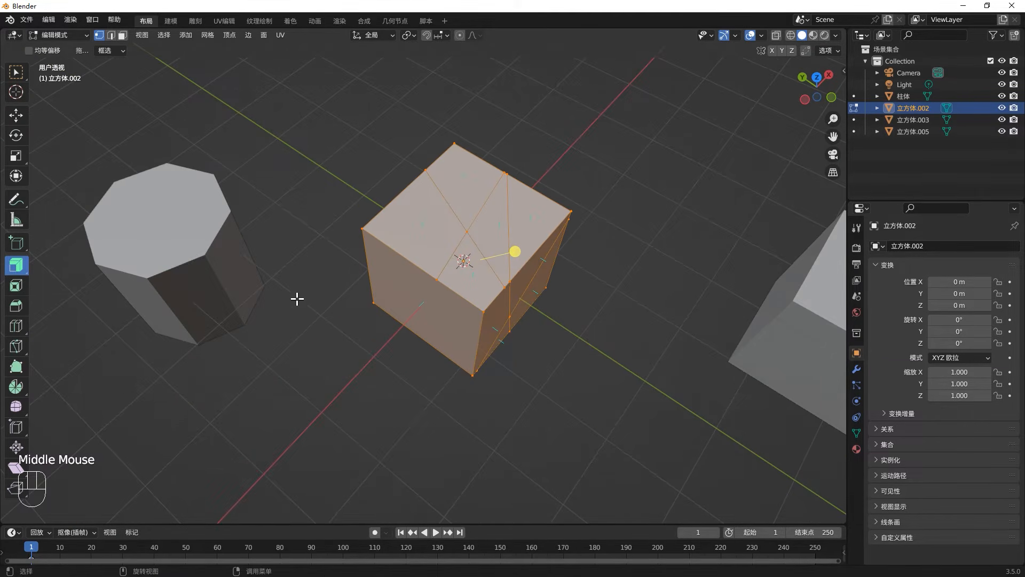
{"action": "middle_click_drag", "start_coordinate": [459, 260], "coordinate": [472, 263]}
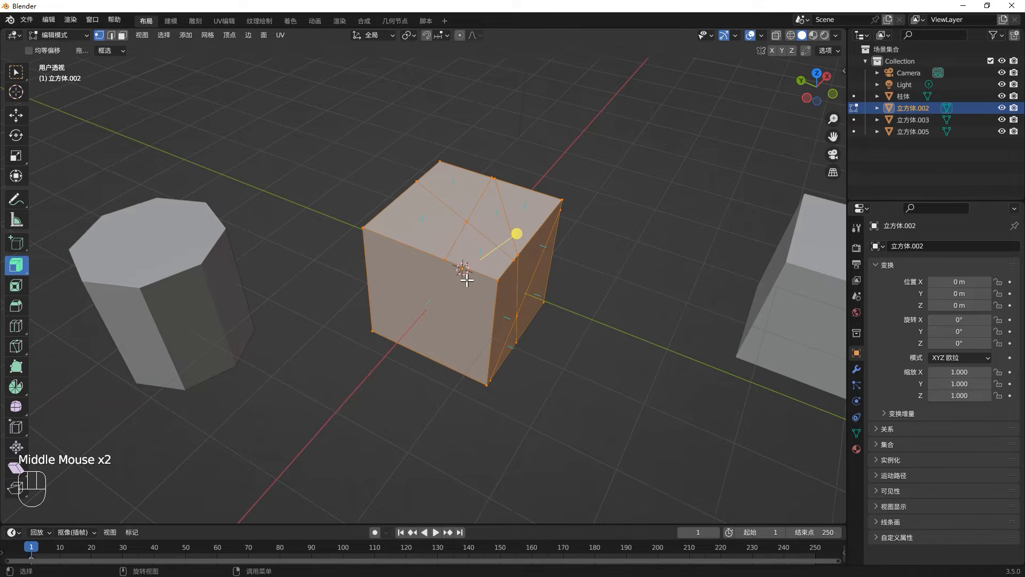
Delete the cut cube in Object Mode and reset the eight-sided cylinder's location to the world origin.
{"action": "key", "text": "Tab"}
{"action": "left_click", "coordinate": [477, 292]}
{"action": "key", "text": "x"}
{"action": "left_click", "coordinate": [478, 296]}
{"action": "left_click", "coordinate": [202, 309]}
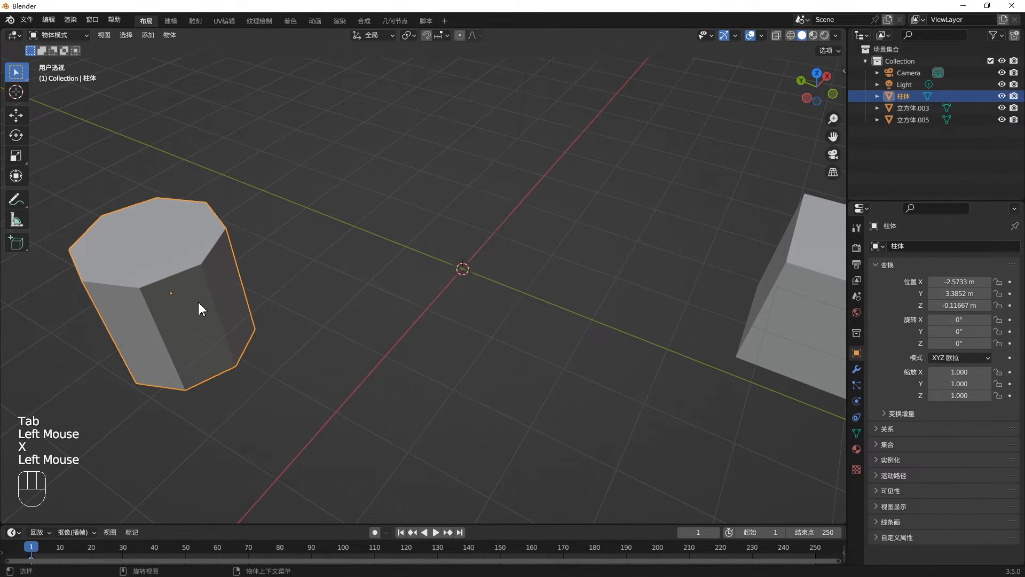
{"action": "key", "text": "alt+g"}
{"action": "middle_click_drag", "start_coordinate": [470, 272], "coordinate": [479, 282]}
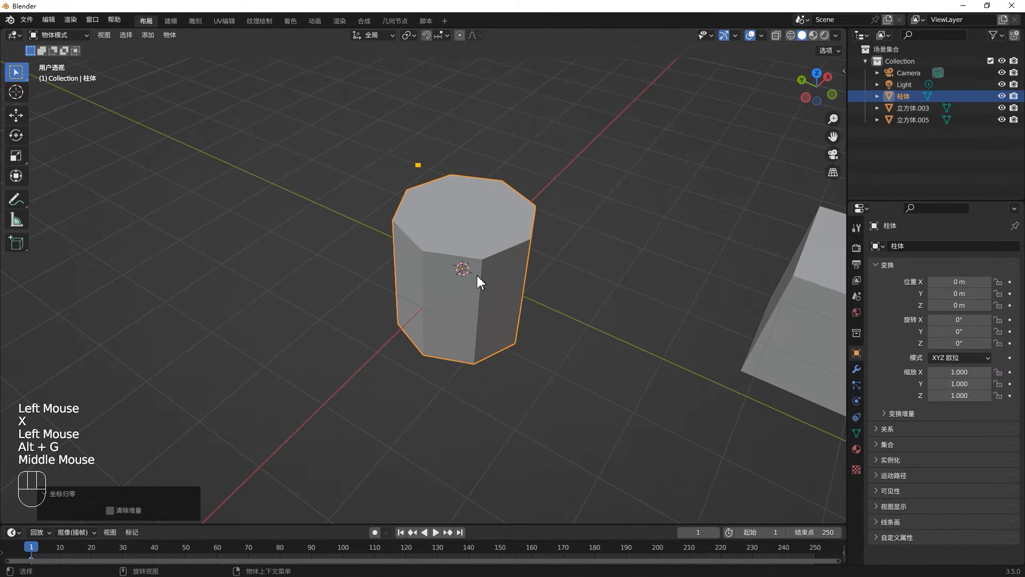
Add a cone mesh with 8 vertices at the cylinder's location.
{"action": "key", "text": "shift+a"}
{"action": "mouse_move", "coordinate": [479, 282]}
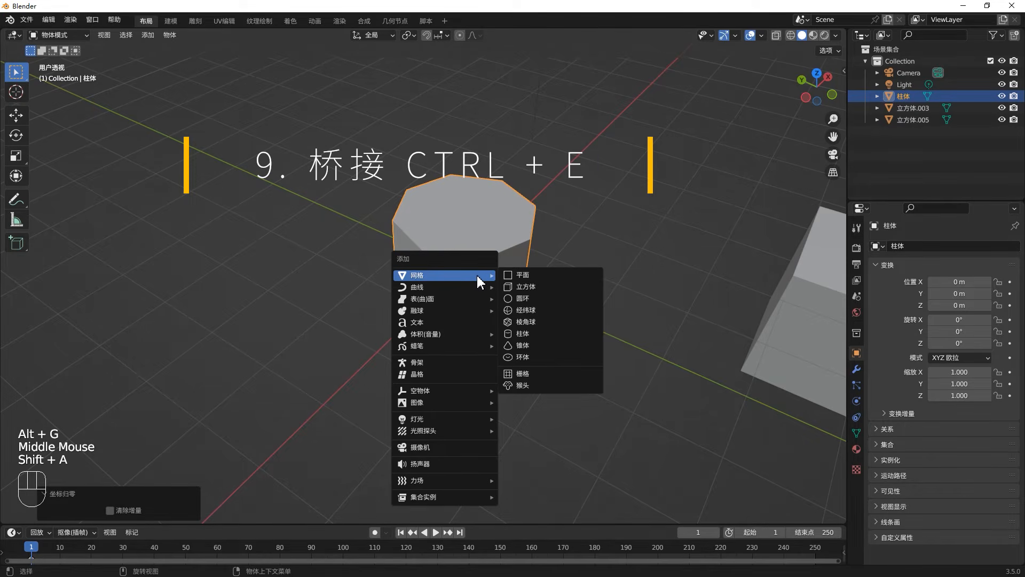
{"action": "left_click", "coordinate": [536, 346]}
{"action": "left_click", "coordinate": [171, 361]}
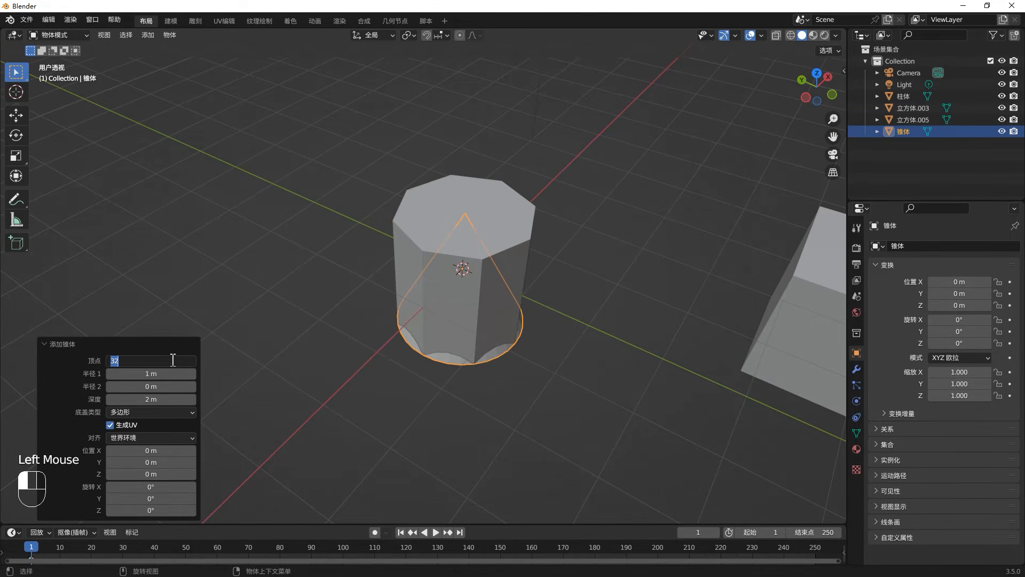
{"action": "type", "text": "8"}
{"action": "left_click", "coordinate": [389, 366]}
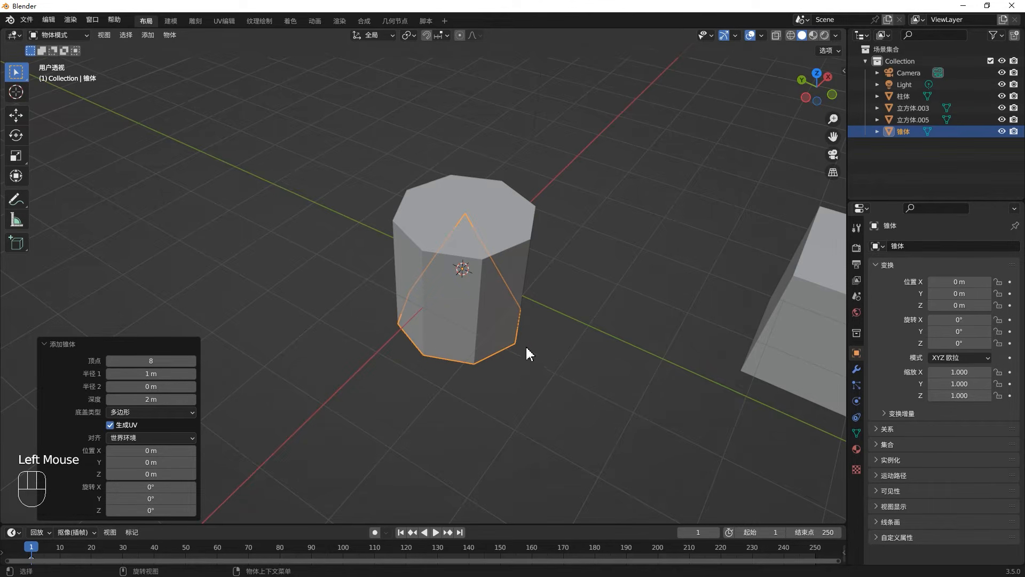
Select the cone and move it about 2.73 m up along Z so it sits above the cylinder.
{"action": "left_click", "coordinate": [522, 347]}
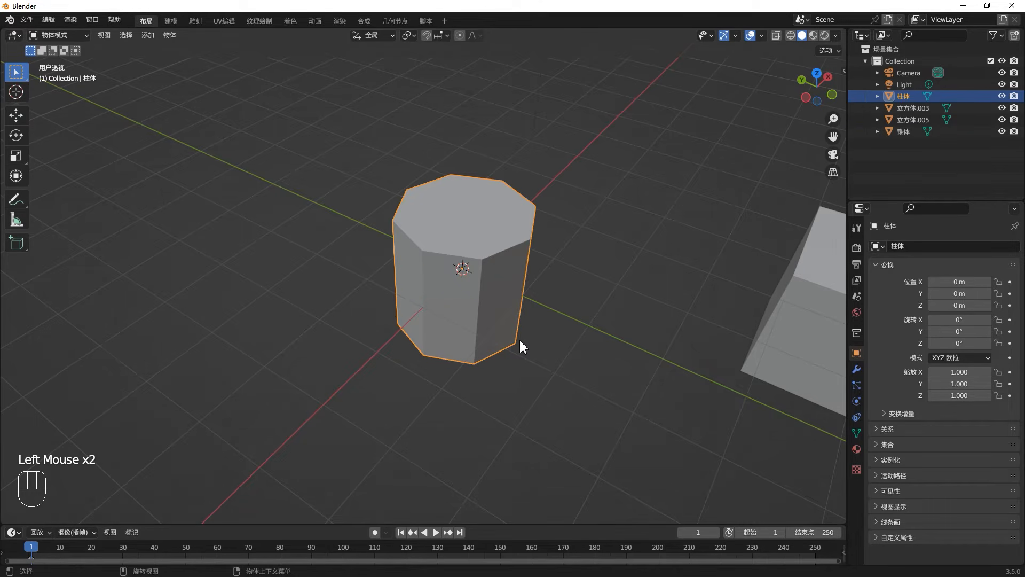
{"action": "left_click", "coordinate": [486, 348]}
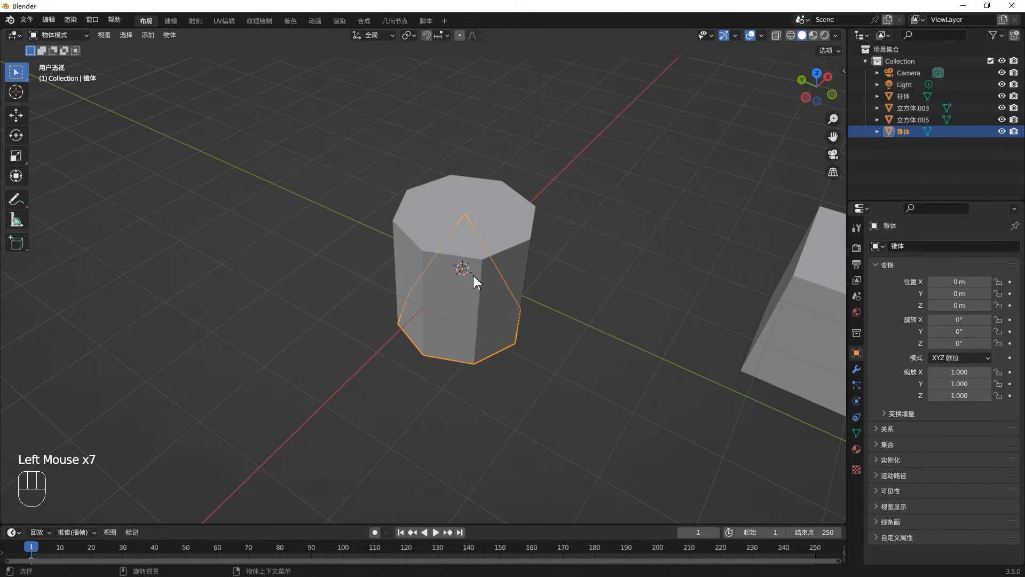
{"action": "key", "text": "g"}
{"action": "left_click", "coordinate": [574, 66]}
{"action": "middle_click_drag", "start_coordinate": [574, 66], "coordinate": [487, 268]}
Delete the cone's base face in Edit Mode and return to Object Mode.
{"action": "key", "text": "Tab"}
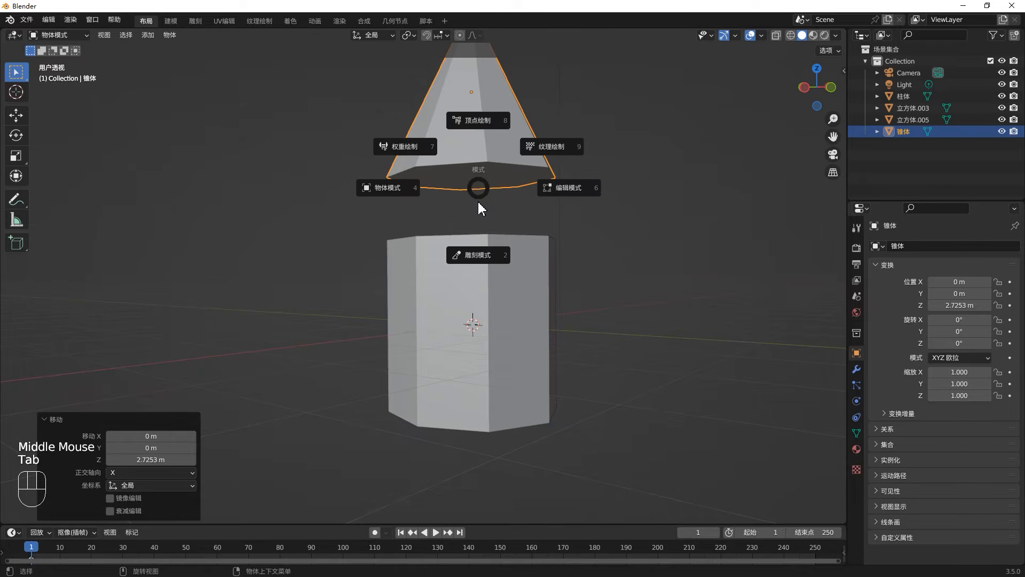
{"action": "left_click", "coordinate": [490, 179]}
{"action": "key", "text": "3"}
{"action": "left_click", "coordinate": [492, 178]}
{"action": "key", "text": "x"}
{"action": "left_click", "coordinate": [492, 178]}
{"action": "middle_click_drag", "start_coordinate": [494, 182], "coordinate": [553, 238]}
{"action": "left_click", "coordinate": [522, 237]}
{"action": "key", "text": "Tab"}
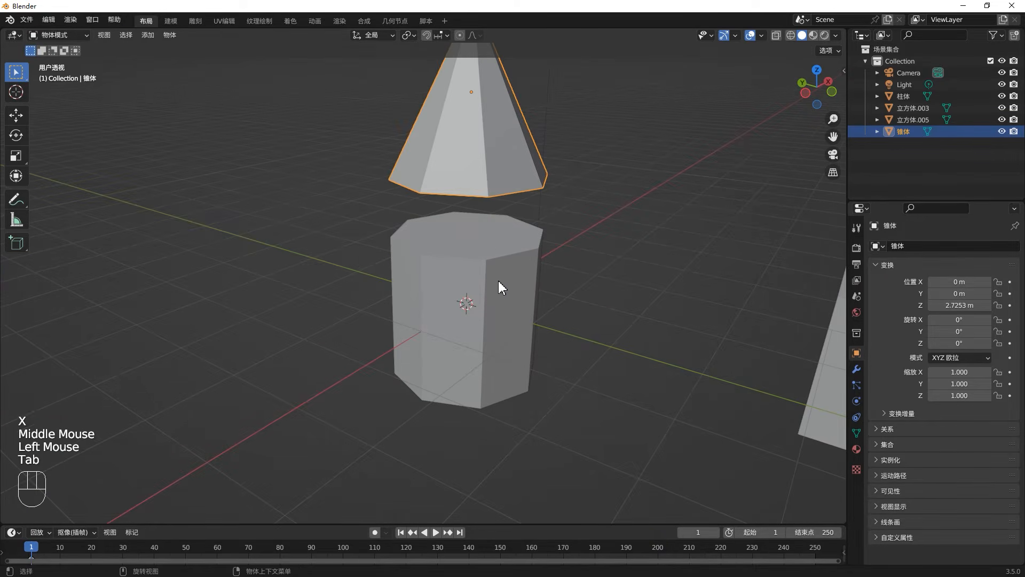
Delete the faces that make up the cylinder's top in Edit Mode, and return to Object Mode.
{"action": "left_click", "coordinate": [498, 246]}
{"action": "key", "text": "Tab"}
{"action": "left_click", "coordinate": [498, 245]}
{"action": "left_click", "coordinate": [517, 228], "text": "shift"}
{"action": "left_click", "coordinate": [517, 228], "text": "shift"}
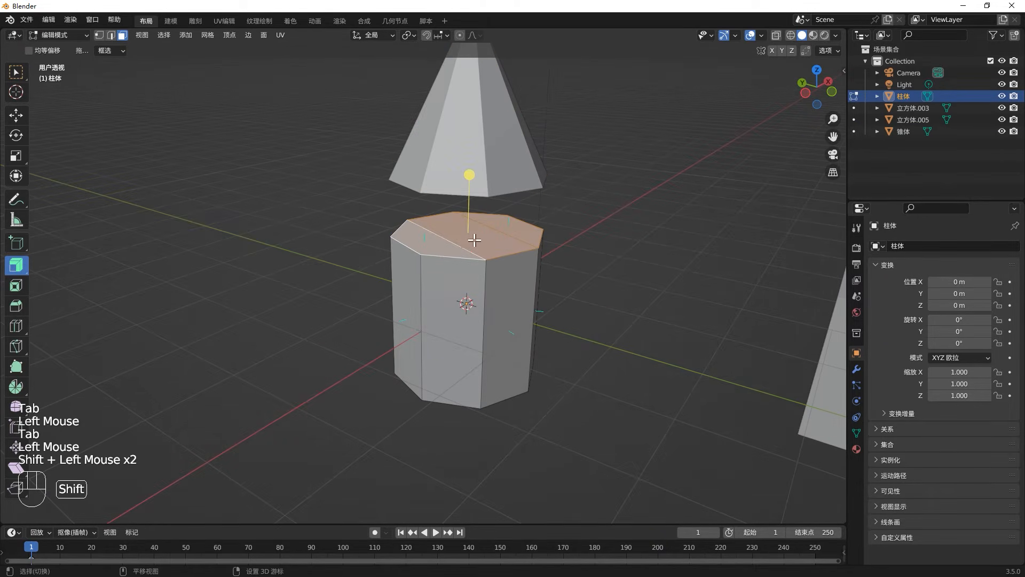
{"action": "key", "text": "x"}
{"action": "left_click", "coordinate": [484, 237]}
{"action": "middle_click_drag", "start_coordinate": [513, 239], "coordinate": [506, 180]}
{"action": "key", "text": "Tab"}
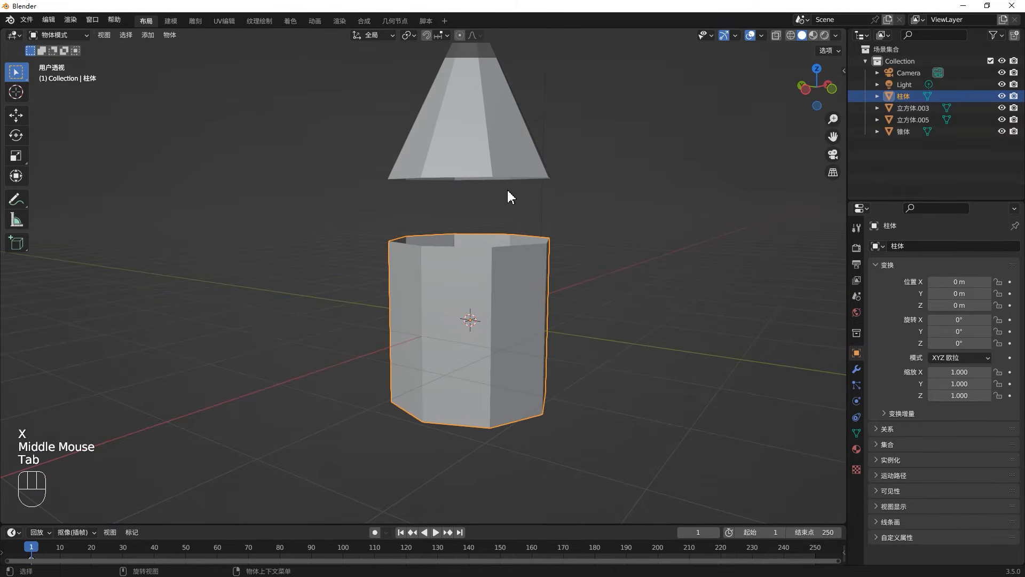
Edit the cylinder and cone together, selecting the cylinder's top rim loop and the cone's base rim loop.
{"action": "key", "text": "Tab"}
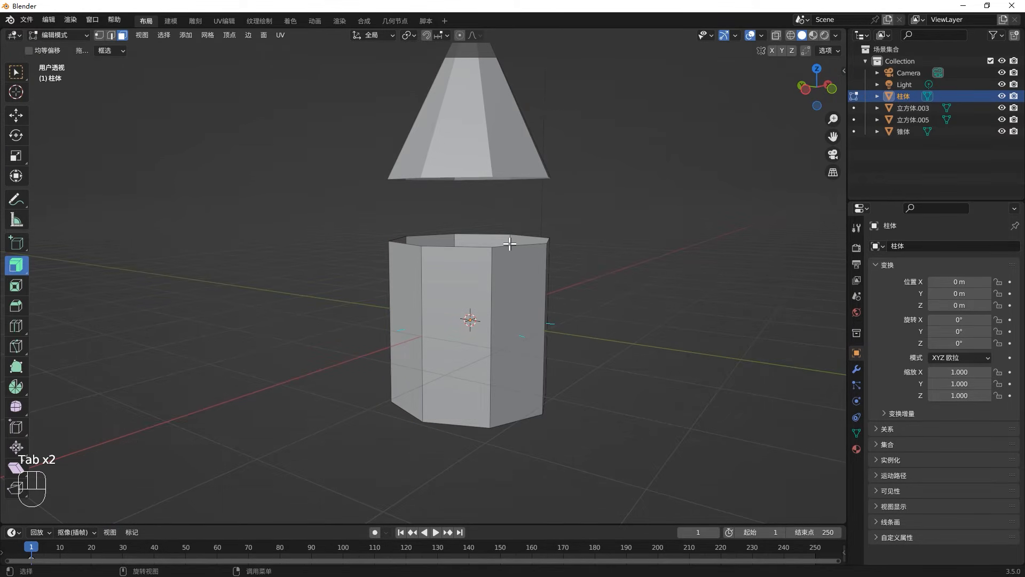
{"action": "key", "text": "Tab"}
{"action": "left_click", "coordinate": [522, 178], "text": "shift"}
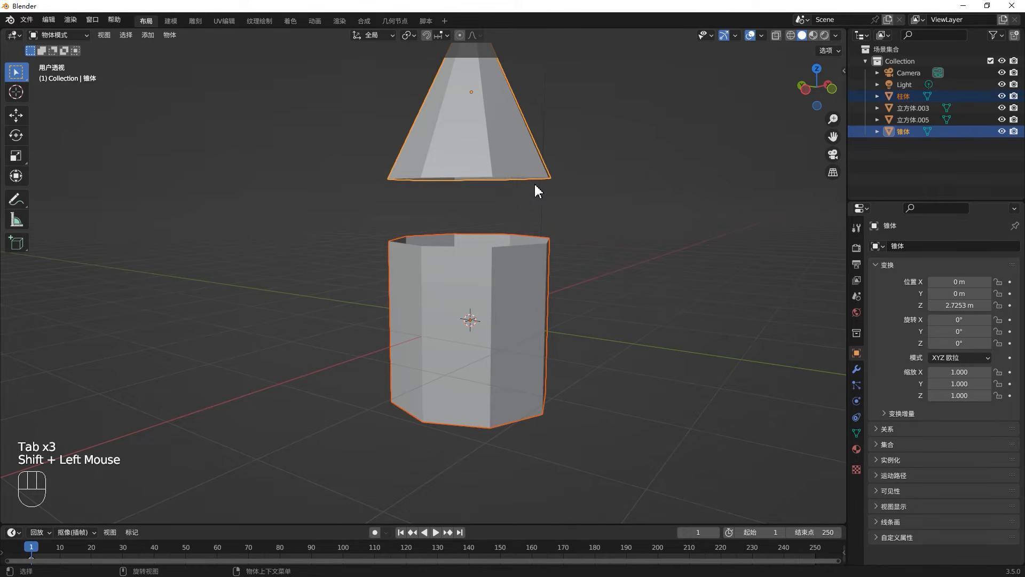
{"action": "key", "text": "Tab"}
{"action": "left_click", "coordinate": [522, 244], "text": "alt"}
{"action": "left_click", "coordinate": [523, 244], "text": "alt"}
{"action": "middle_click", "coordinate": [526, 243]}
{"action": "left_click", "coordinate": [526, 244], "text": "alt"}
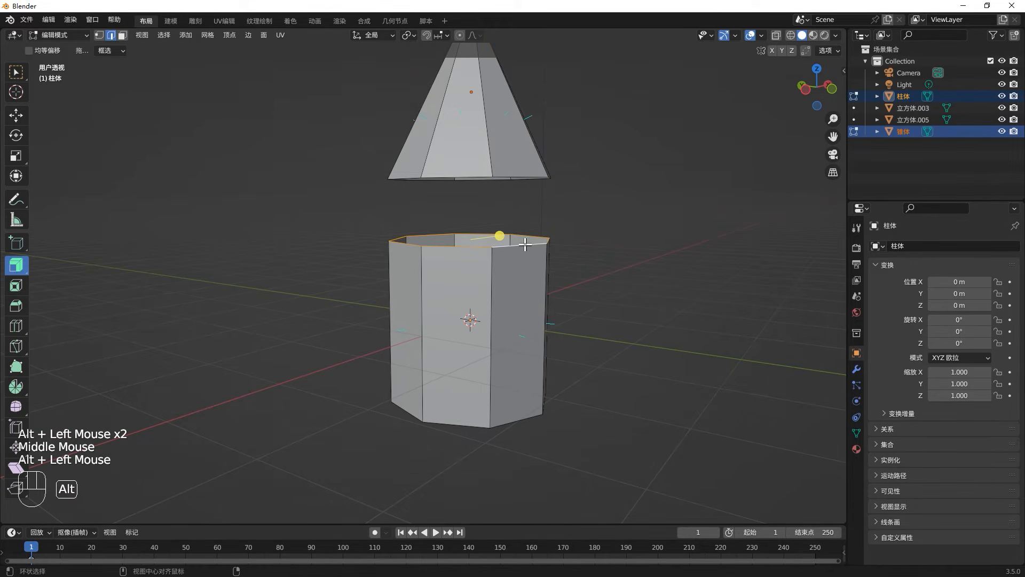
{"action": "left_click", "coordinate": [519, 177], "text": "alt+shift"}
Try Bridge Edge Loops between the rims of the separate cylinder and cone objects, and return to Object Mode.
{"action": "middle_click_drag", "start_coordinate": [519, 178], "coordinate": [553, 209]}
{"action": "key", "text": "ctrl+e"}
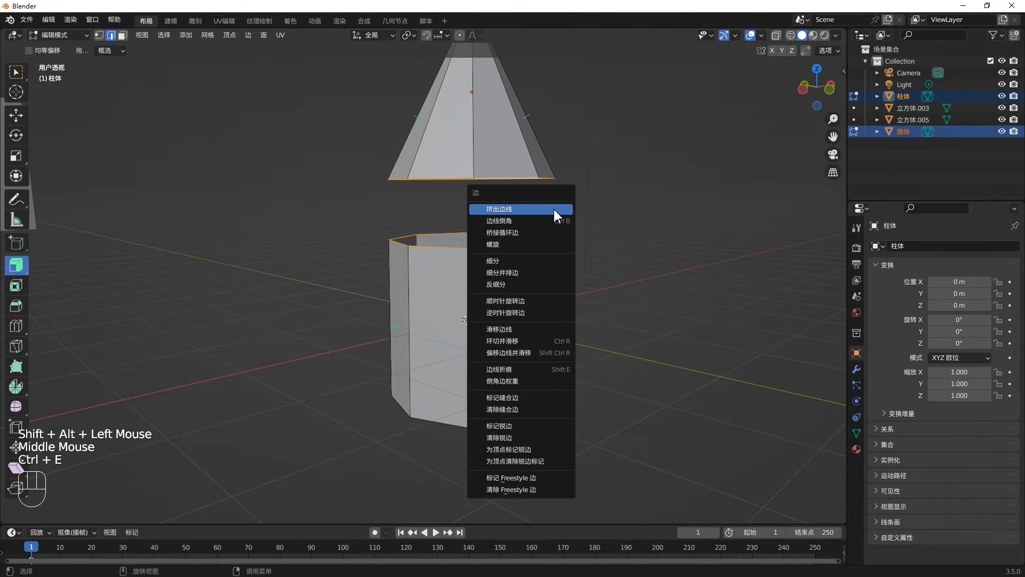
{"action": "left_click", "coordinate": [525, 233]}
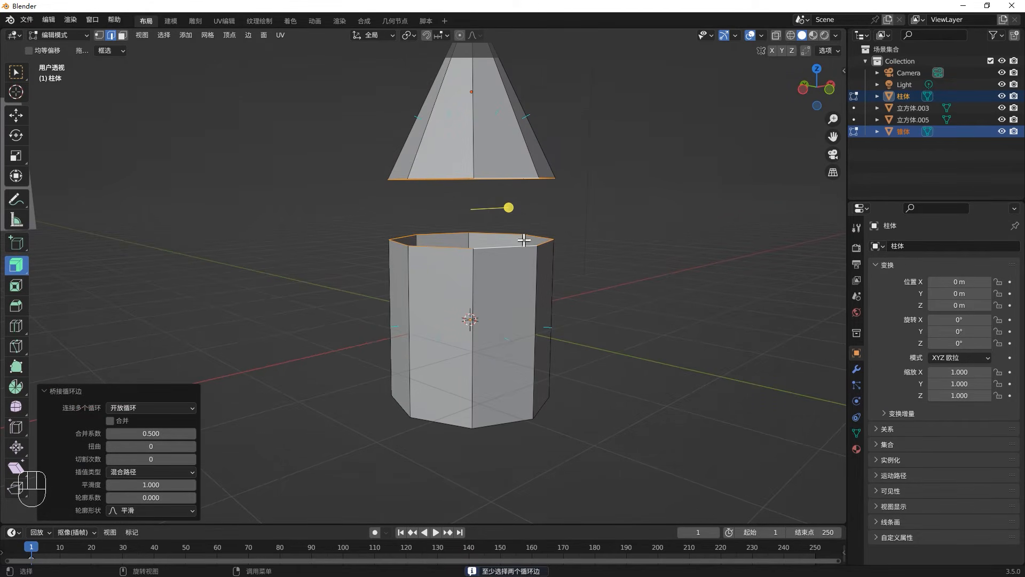
{"action": "mouse_move", "coordinate": [492, 304]}
{"action": "middle_mouse_down"}
{"action": "mouse_move", "coordinate": [428, 267]}
{"action": "mouse_move", "coordinate": [506, 305]}
{"action": "middle_mouse_up"}
{"action": "key", "text": "Tab"}
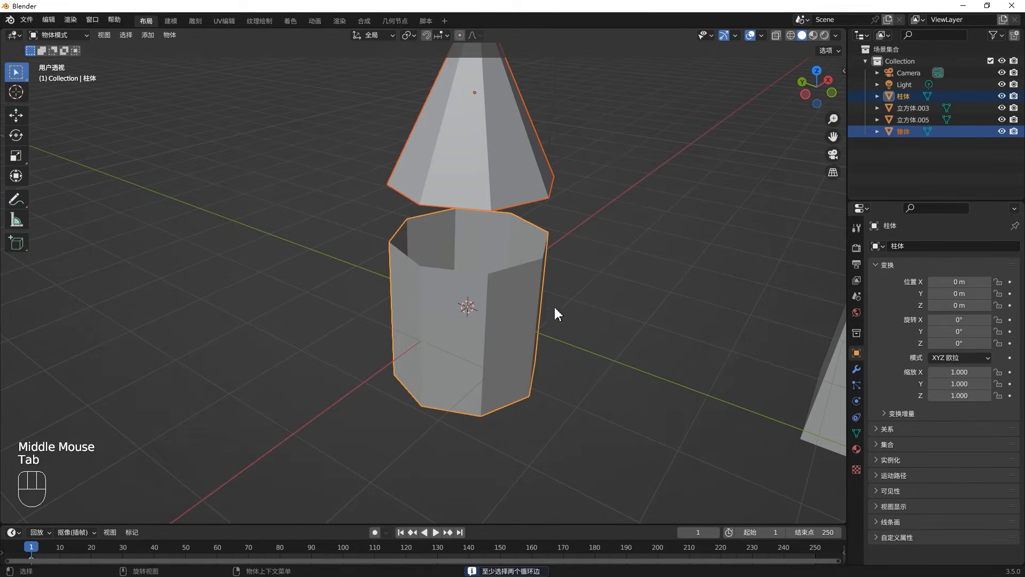
Select the cylinder and the cone and join them into a single object.
{"action": "left_click", "coordinate": [626, 214]}
{"action": "left_click", "coordinate": [528, 178]}
{"action": "left_click", "coordinate": [530, 342]}
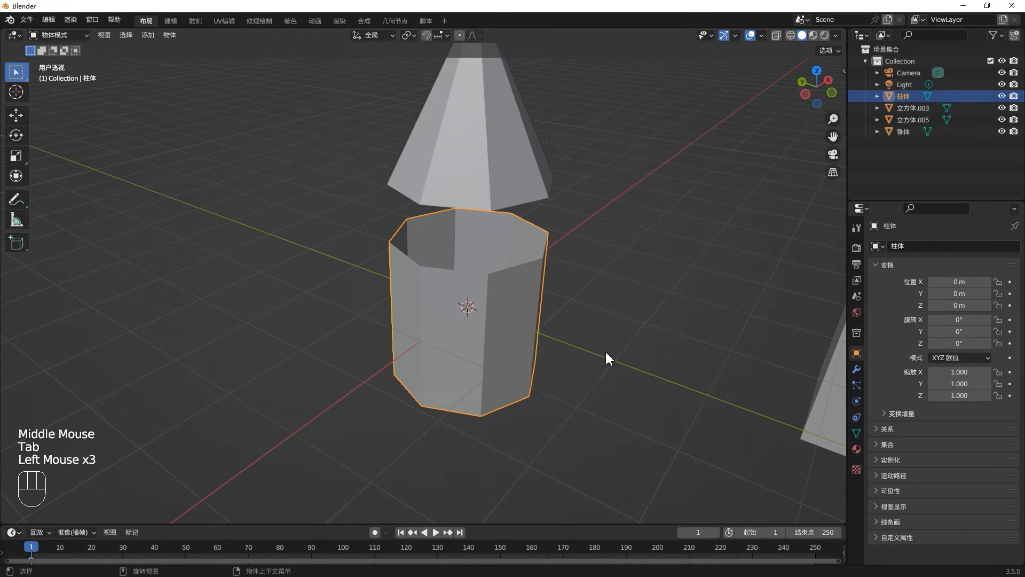
{"action": "left_click", "coordinate": [524, 165], "text": "shift"}
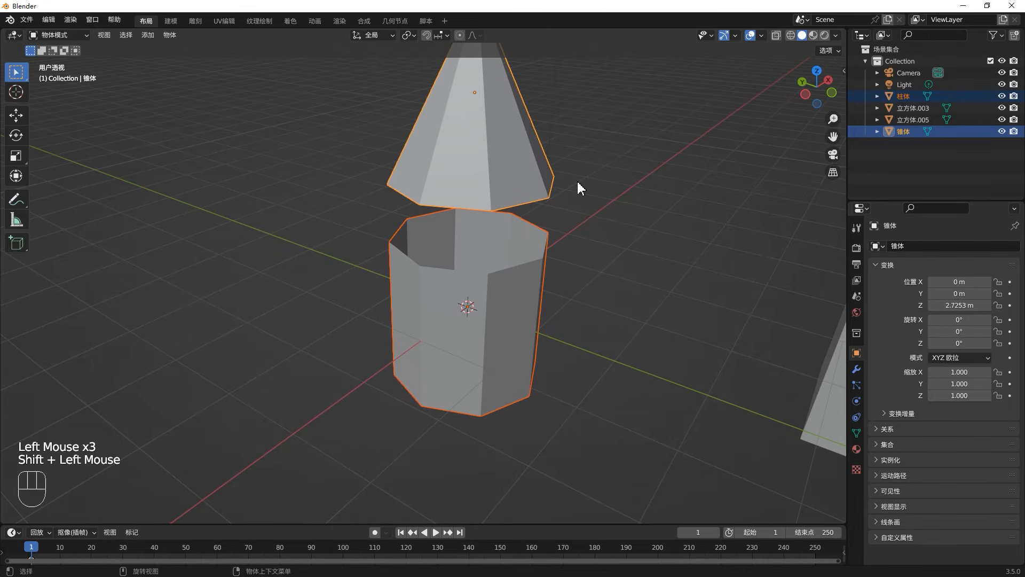
{"action": "key", "text": "ctrl+j"}
{"action": "left_click", "coordinate": [595, 377]}
{"action": "left_click", "coordinate": [591, 300]}
{"action": "left_click", "coordinate": [403, 293]}
{"action": "key", "text": "g"}
{"action": "key", "text": "Escape"}
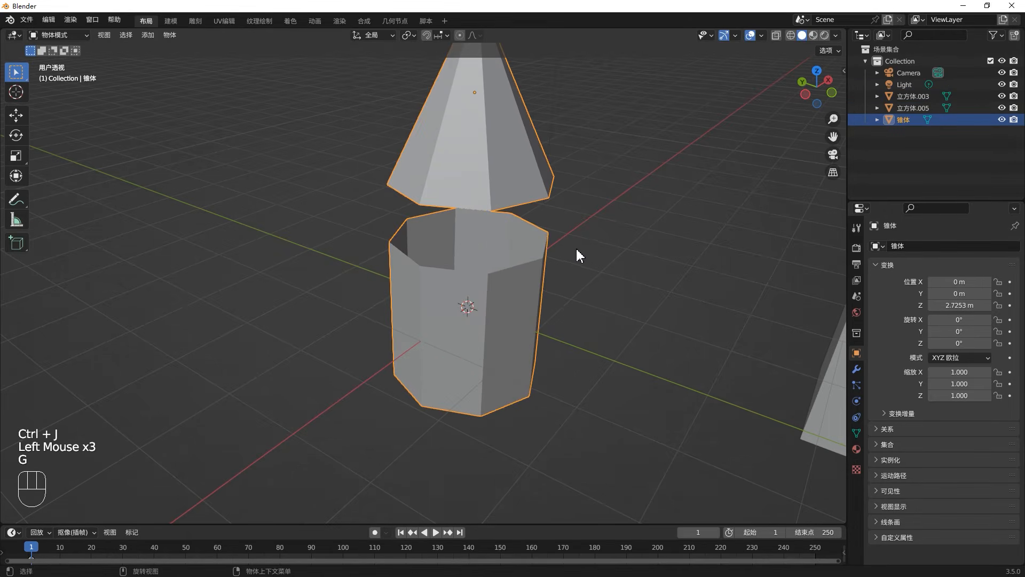
In Edit Mode, select the cylinder part's top rim loop together with the cone part's base rim loop.
{"action": "key", "text": "Tab"}
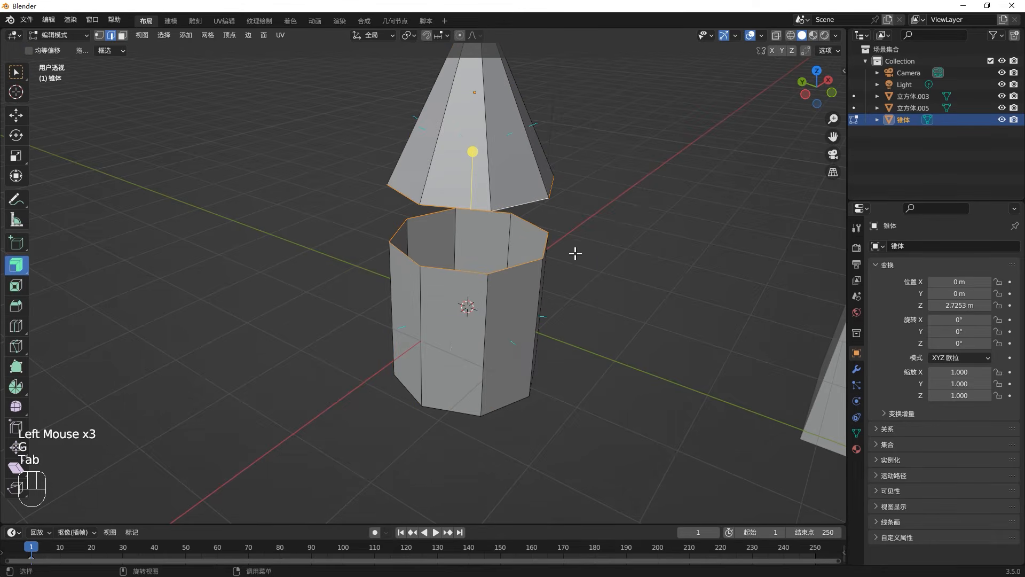
{"action": "left_click", "coordinate": [519, 265]}
{"action": "left_click", "coordinate": [519, 265], "text": "super"}
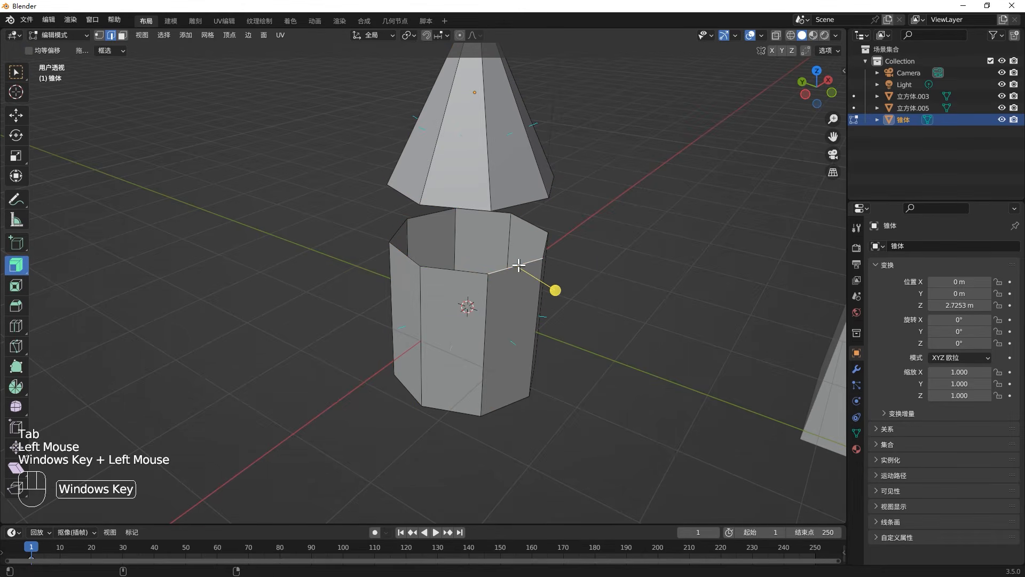
{"action": "left_click", "coordinate": [534, 259]}
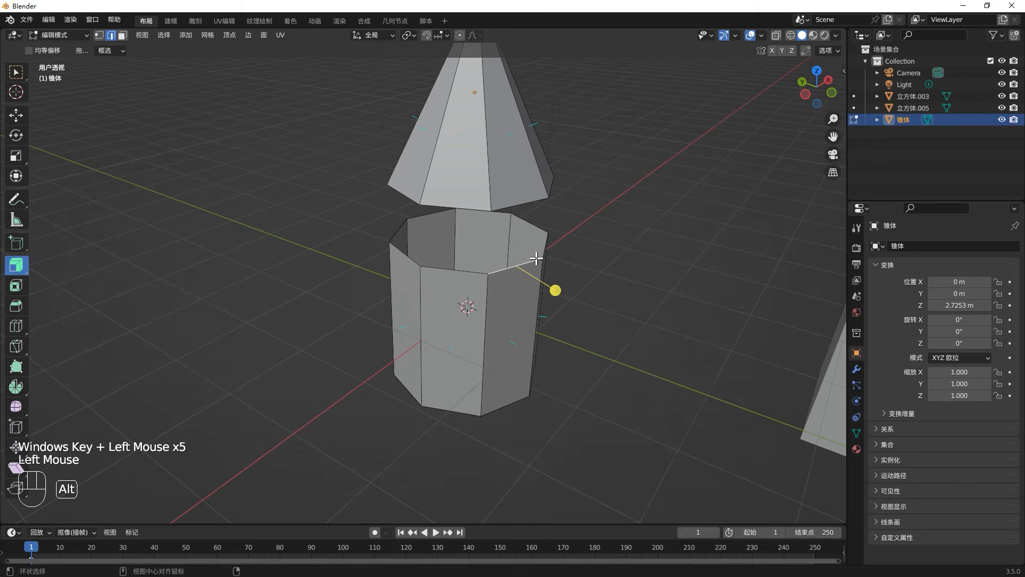
{"action": "left_click", "coordinate": [536, 258], "text": "alt"}
{"action": "left_click", "coordinate": [526, 204], "text": "alt+shift"}
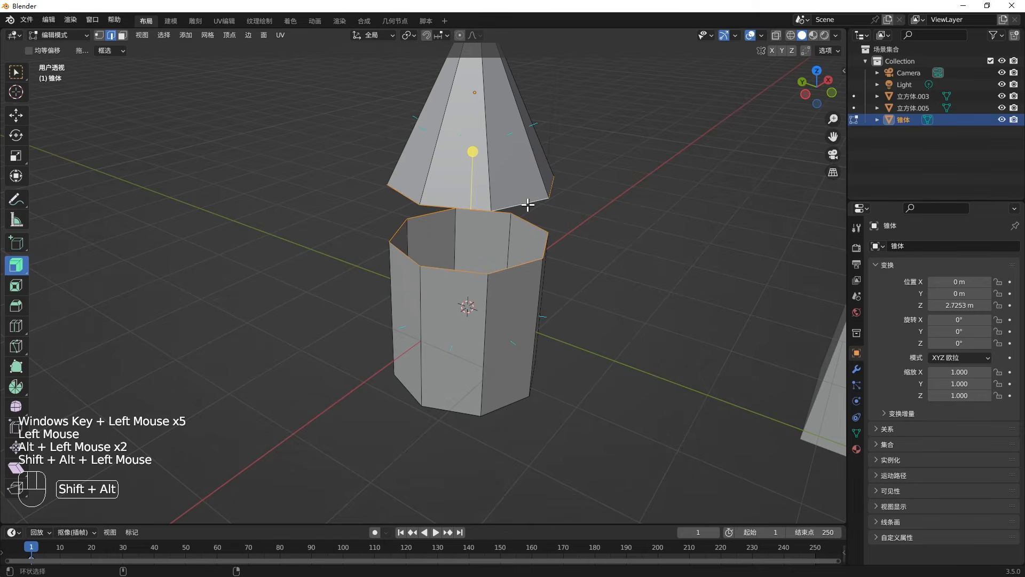
Connect the two selected rims of the joined object with Bridge Edge Loops.
{"action": "middle_click_drag", "start_coordinate": [583, 194], "coordinate": [589, 201]}
{"action": "key", "text": "ctrl+e"}
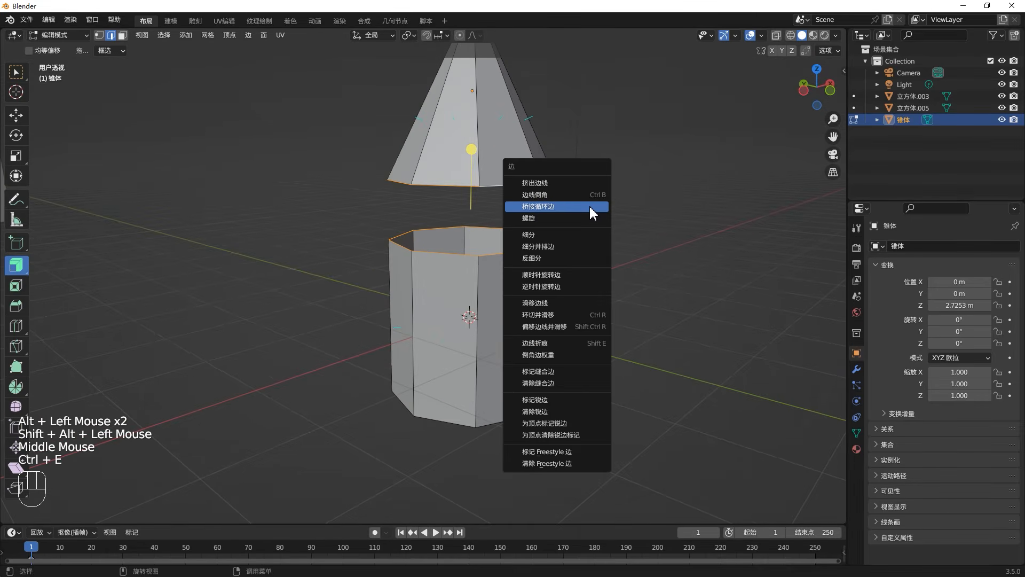
{"action": "left_click", "coordinate": [590, 208]}
{"action": "middle_click_drag", "start_coordinate": [534, 229], "coordinate": [527, 262]}
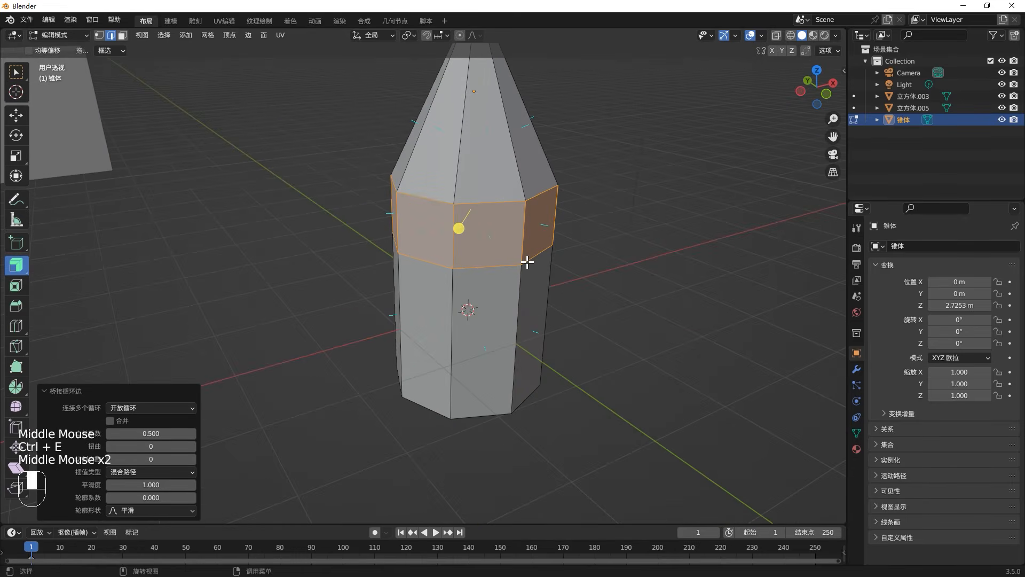
Check the bridged body in Object Mode, then return to Edit Mode.
{"action": "key", "text": "Tab"}
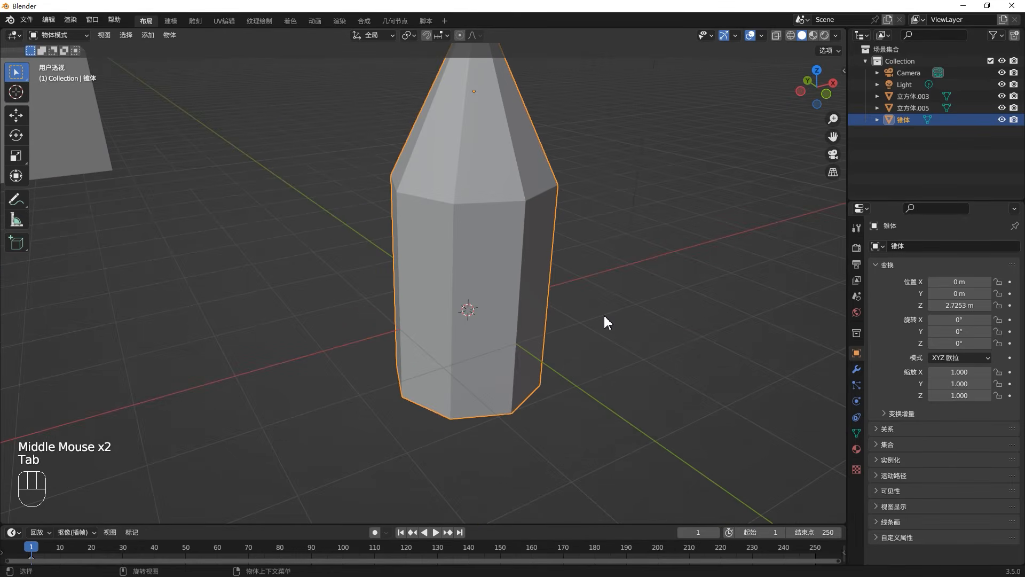
{"action": "key", "text": "Tab"}
{"action": "middle_click_drag", "start_coordinate": [570, 247], "coordinate": [536, 332], "text": "shift"}
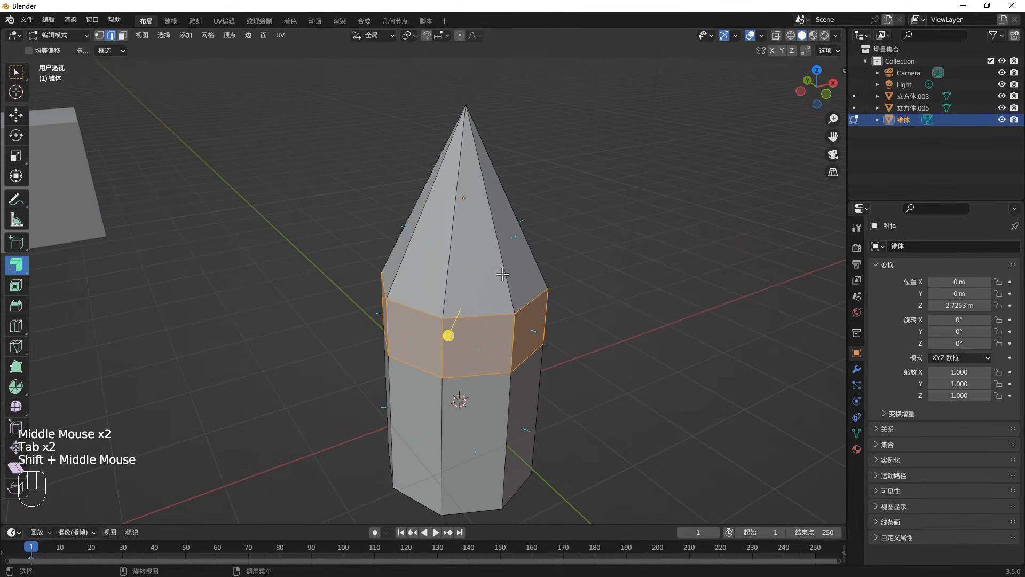
Clear the selection, turn on X-ray and box-select the whole cone part down to its base rim.
{"action": "left_click", "coordinate": [500, 273]}
{"action": "middle_click_drag", "start_coordinate": [499, 269], "coordinate": [526, 289]}
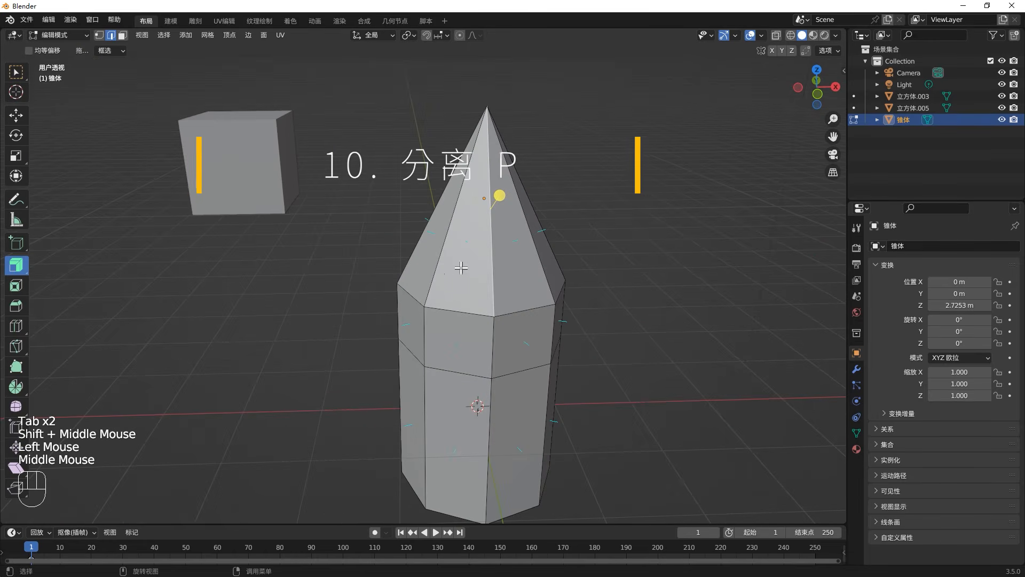
{"action": "key", "text": "alt+z"}
{"action": "middle_click_drag", "start_coordinate": [475, 240], "coordinate": [477, 216]}
{"action": "left_click_drag", "start_coordinate": [358, 89], "coordinate": [578, 320]}
{"action": "middle_click_drag", "start_coordinate": [578, 318], "coordinate": [555, 299]}
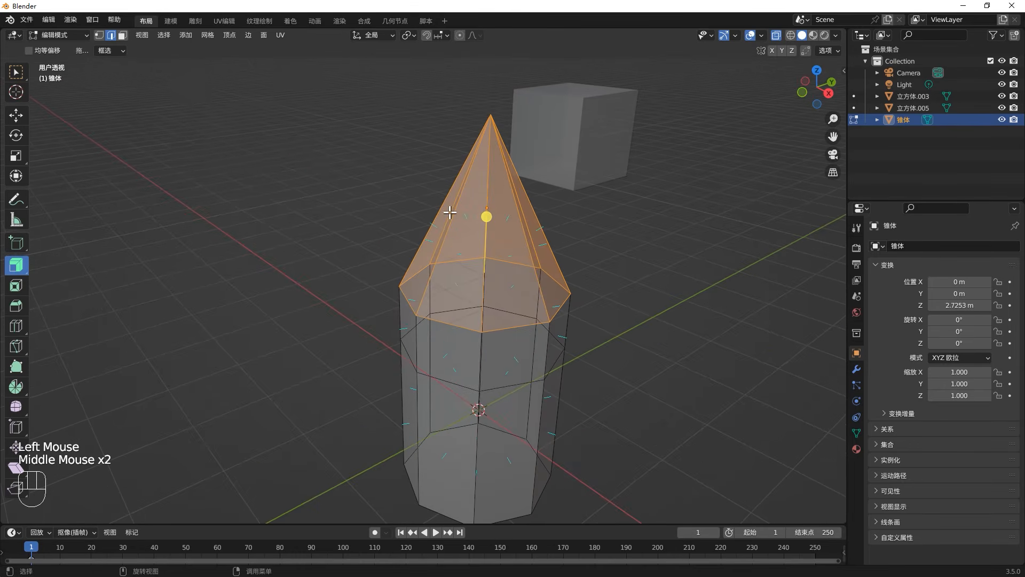
Separate the selected cone part into its own object using the Selection option, and return to Object Mode.
{"action": "key", "text": "g"}
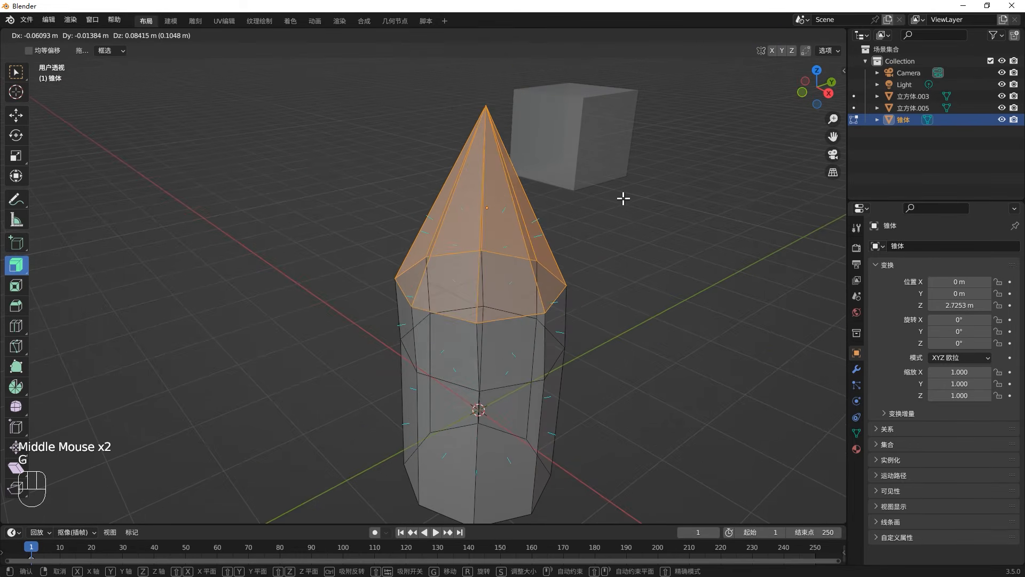
{"action": "right_click", "coordinate": [679, 275]}
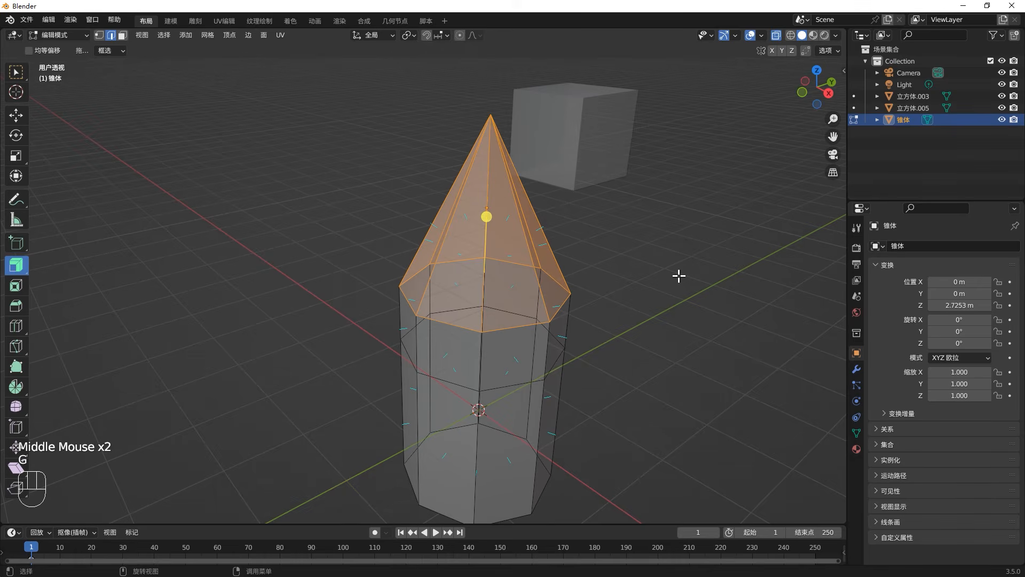
{"action": "key", "text": "p"}
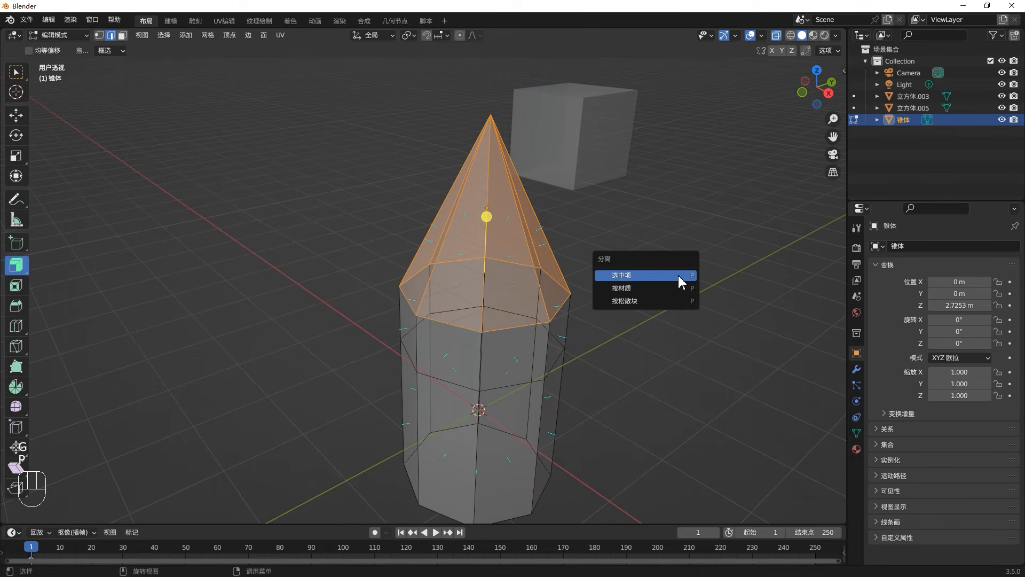
{"action": "left_click", "coordinate": [679, 275]}
{"action": "left_click", "coordinate": [519, 295]}
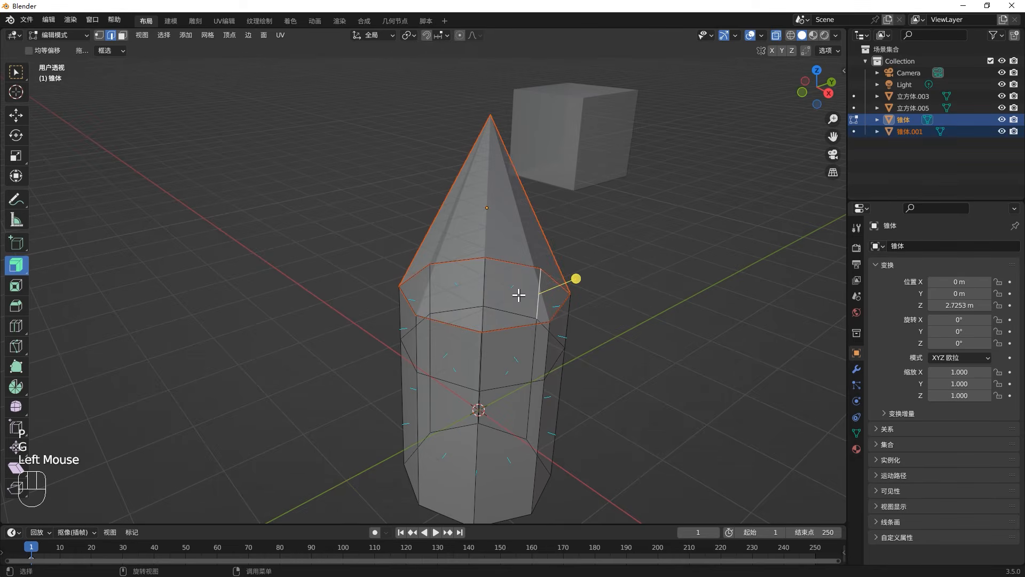
{"action": "key", "text": "Tab"}
Move the separated cone off the cylinder by about 0.86 m in X, 1.15 m in Y and 0.08 m in Z, and turn off X-ray.
{"action": "left_click", "coordinate": [535, 251]}
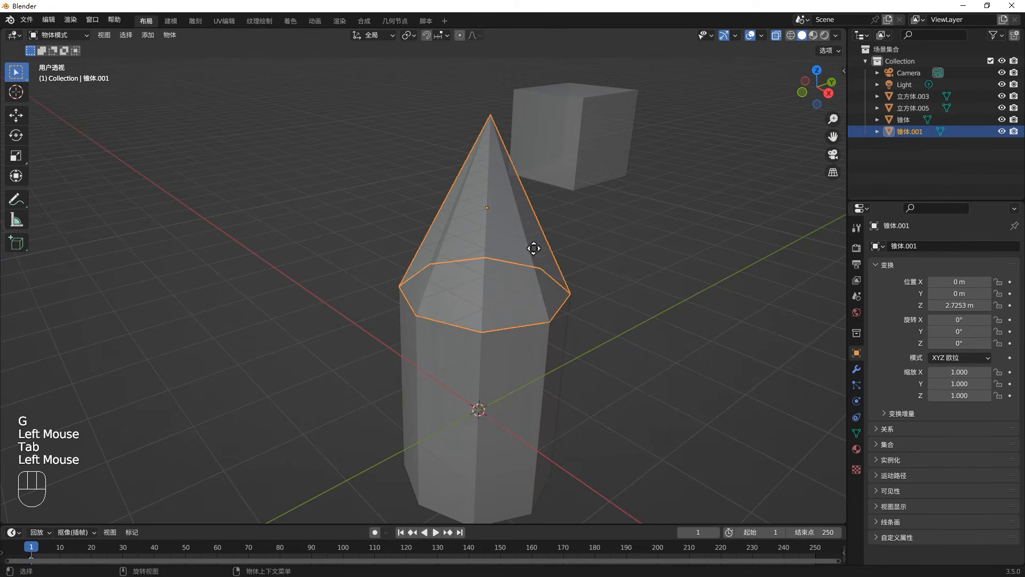
{"action": "key", "text": "g"}
{"action": "left_click", "coordinate": [677, 268]}
{"action": "key", "text": "alt+z"}
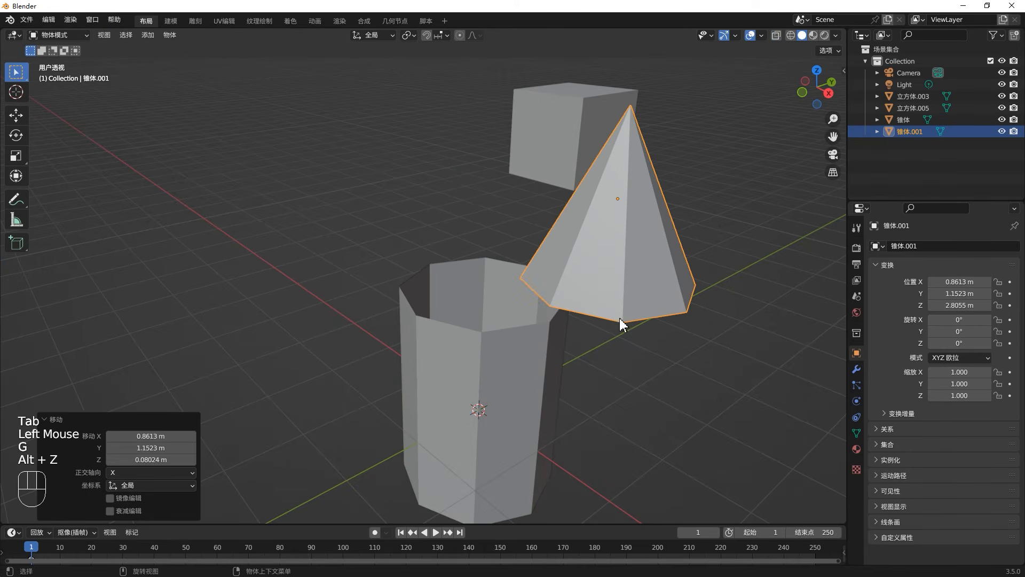
In Edit Mode, select the ring of faces forming the upper band of the cylinder body.
{"action": "left_click", "coordinate": [485, 378]}
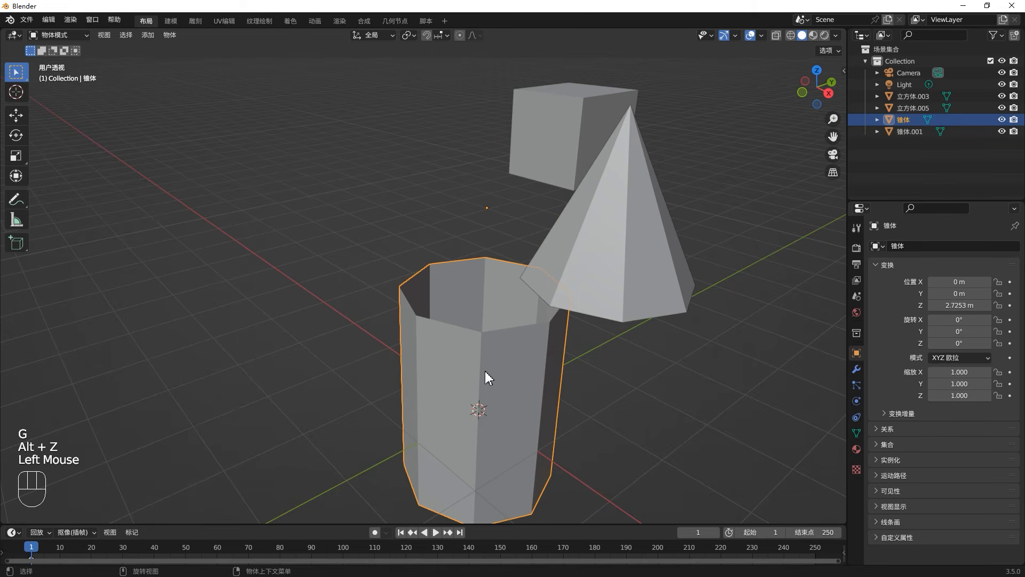
{"action": "key", "text": "Tab"}
{"action": "left_click", "coordinate": [496, 358]}
{"action": "key", "text": "2"}
{"action": "double_click", "coordinate": [519, 350], "text": "alt"}
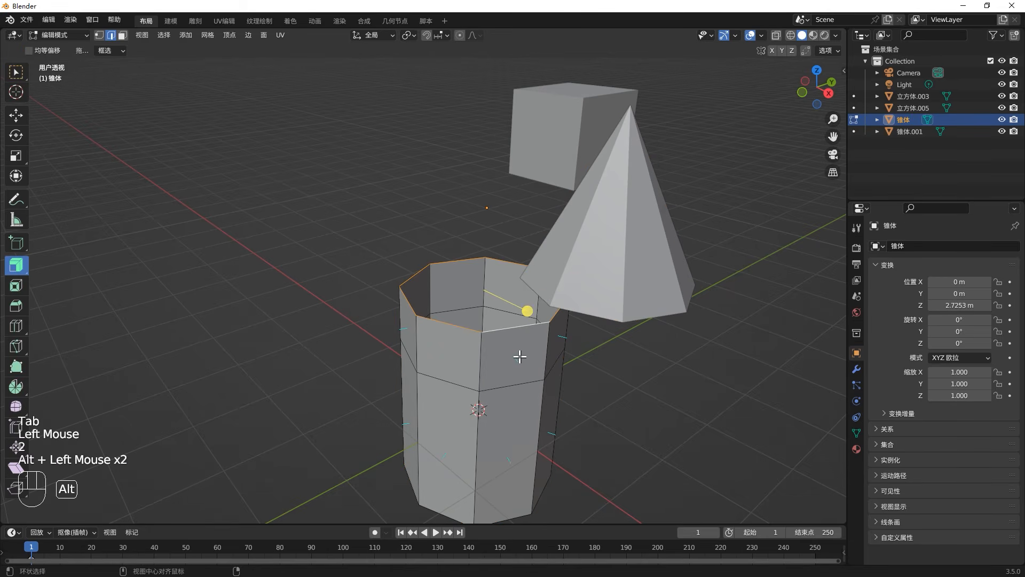
{"action": "key", "text": "3"}
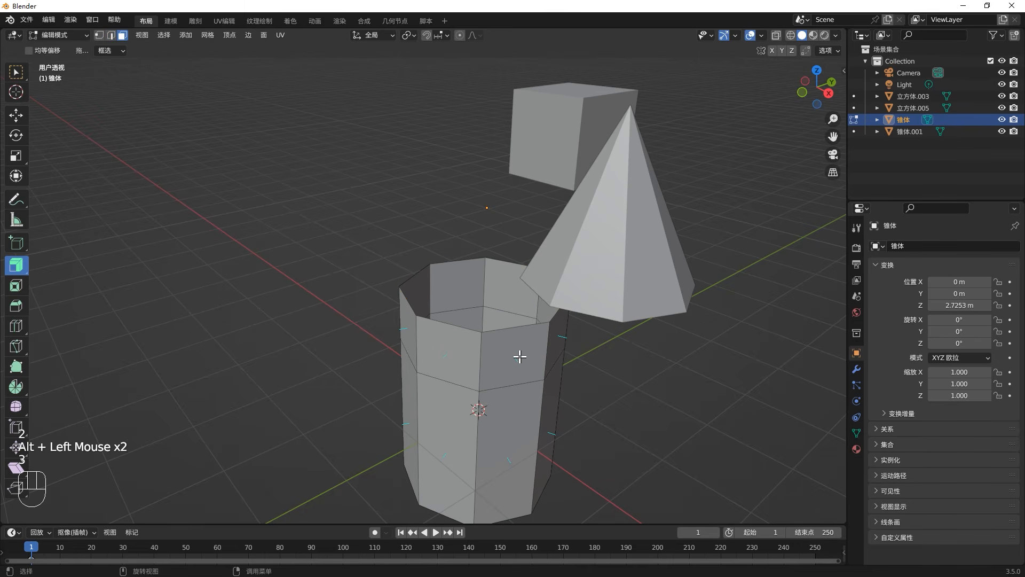
{"action": "left_click", "coordinate": [533, 454], "text": "alt"}
{"action": "double_click", "coordinate": [424, 314], "text": "alt"}
{"action": "left_click", "coordinate": [424, 314], "text": "alt"}
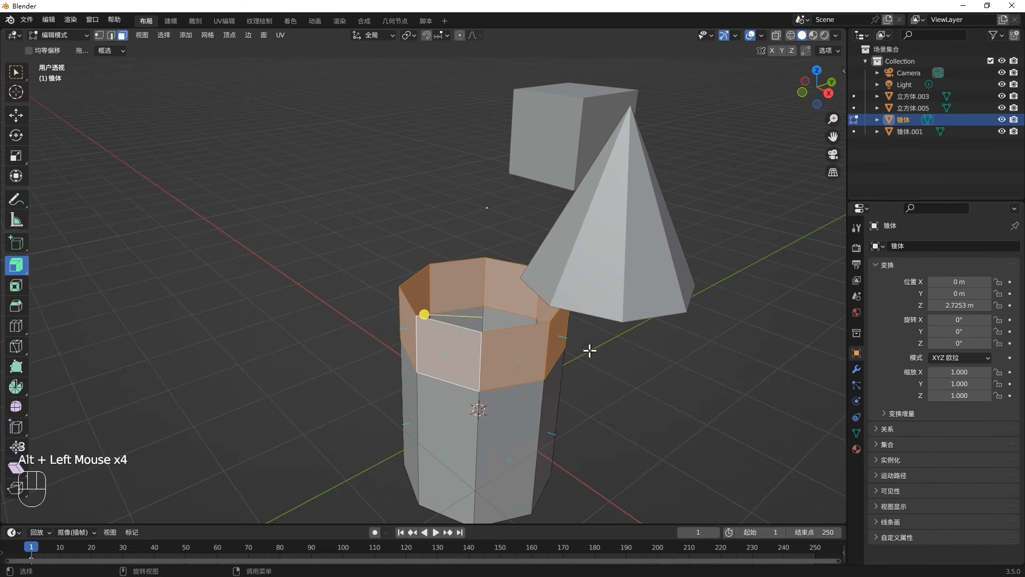
Separate the selected upper band of faces into its own object, and return to Object Mode.
{"action": "key", "text": "g"}
{"action": "right_click", "coordinate": [503, 383]}
{"action": "key", "text": "p"}
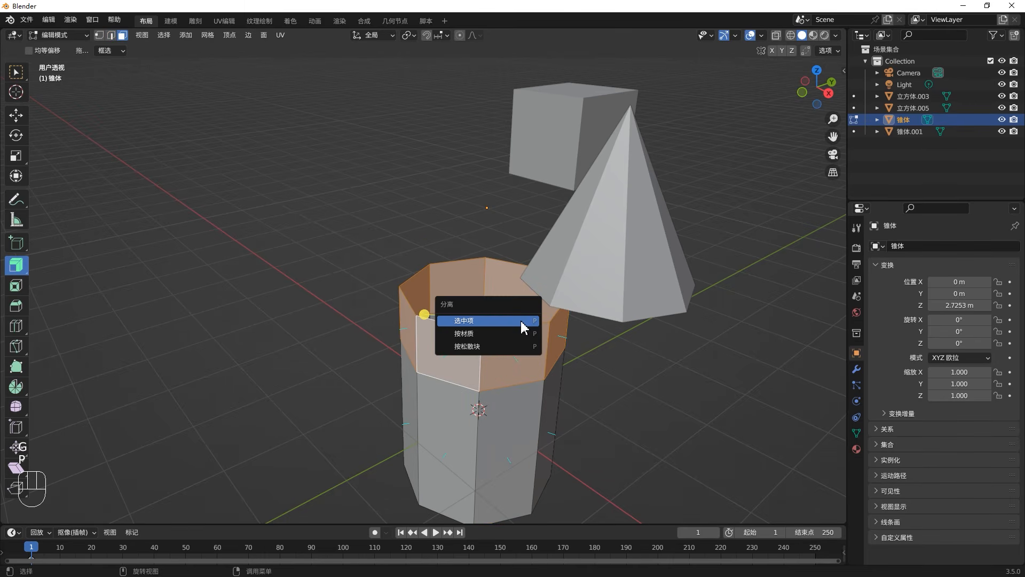
{"action": "left_click", "coordinate": [521, 321]}
{"action": "key", "text": "Tab"}
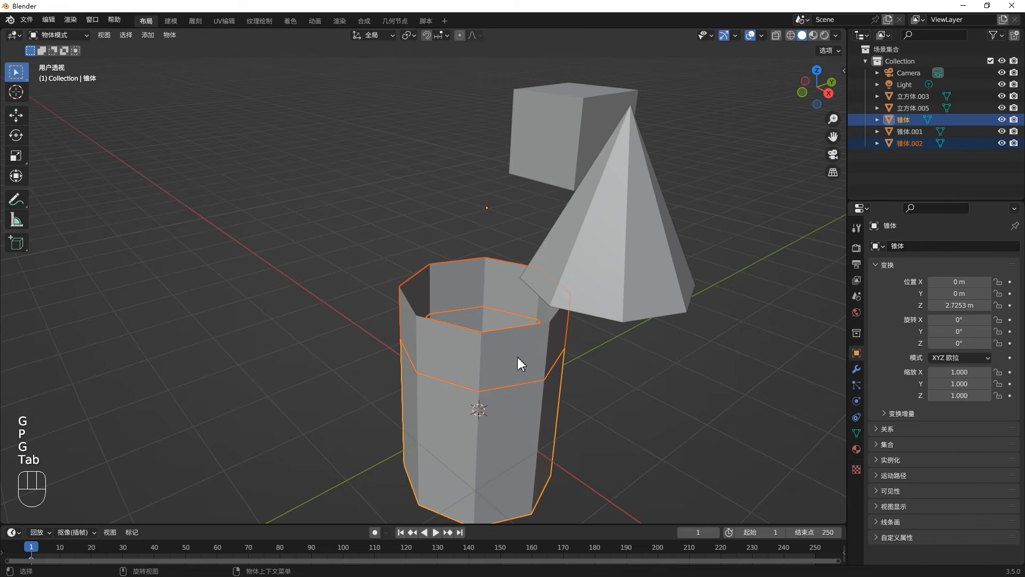
Move the separated band clear of the cylinder body, to the side opposite the cone.
{"action": "left_click", "coordinate": [522, 362]}
{"action": "key", "text": "g"}
{"action": "left_click", "coordinate": [354, 263]}
Nudge the remaining cylinder body by about 0.006 m in X, 0.003 m in Y and -0.005 m in Z.
{"action": "left_click", "coordinate": [436, 413]}
{"action": "key", "text": "g"}
{"action": "left_click", "coordinate": [446, 419]}
{"action": "left_click", "coordinate": [369, 243]}
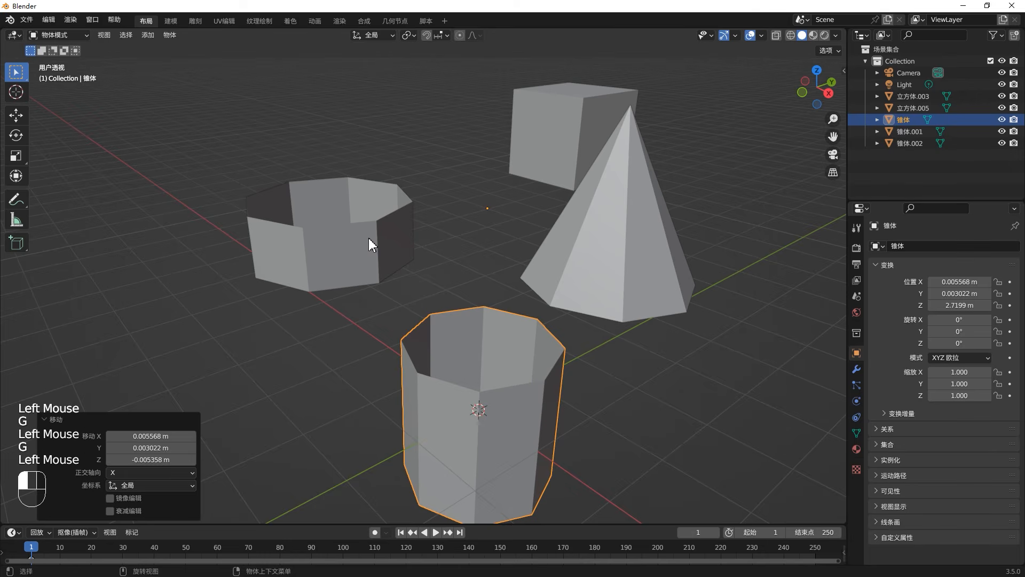